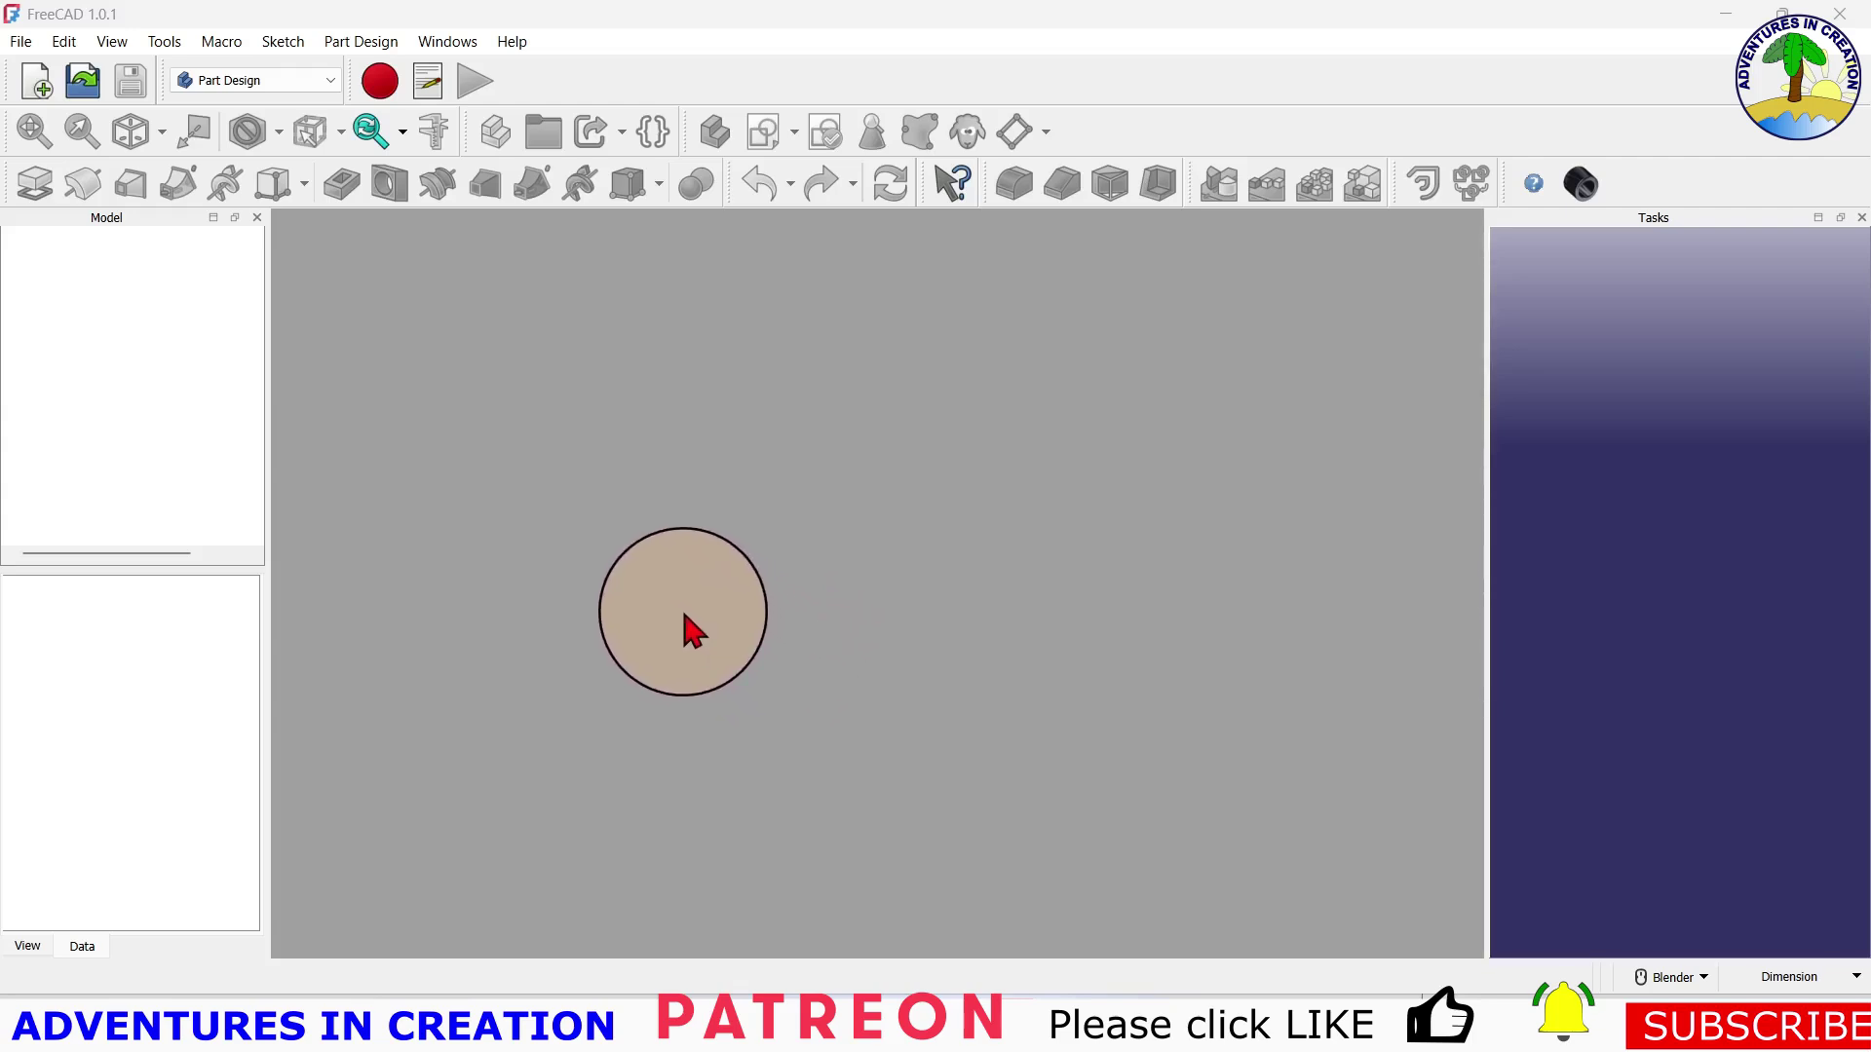
Look up the installed FreeCAD version and build details in the program information, and close it
click(509, 43)
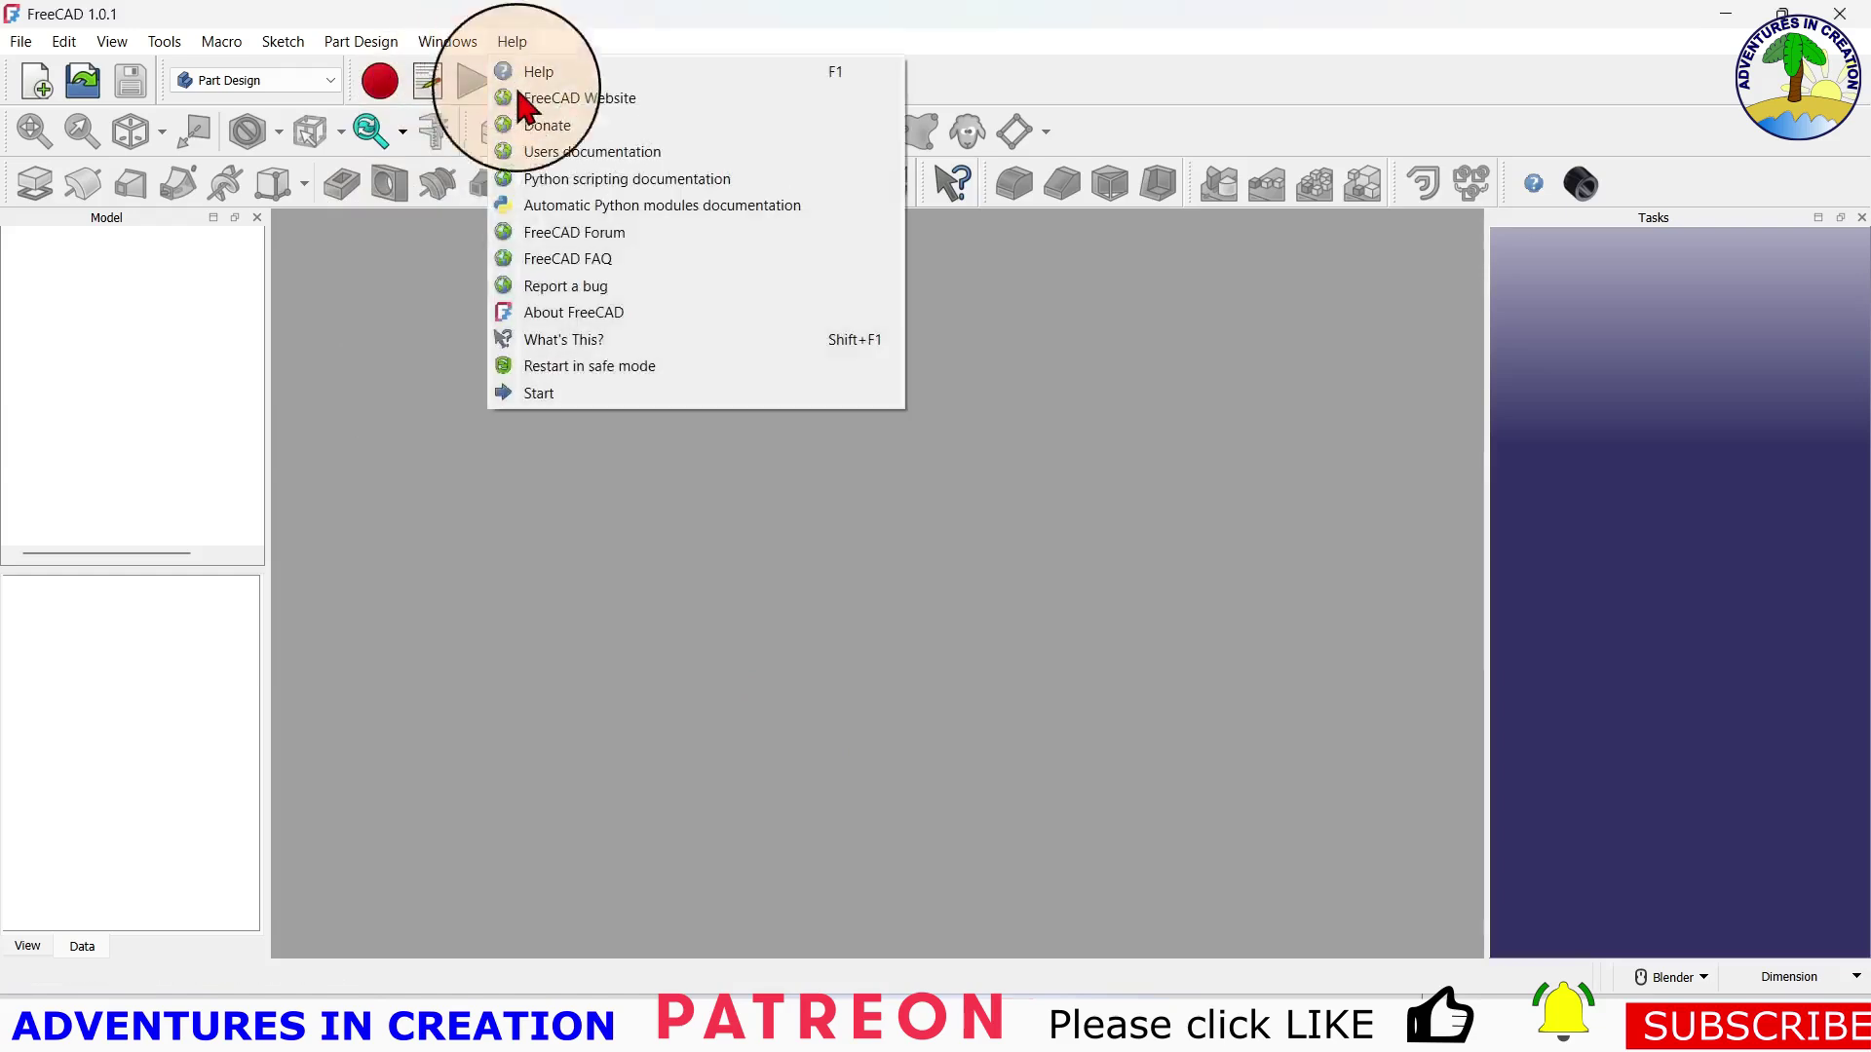
click(575, 395)
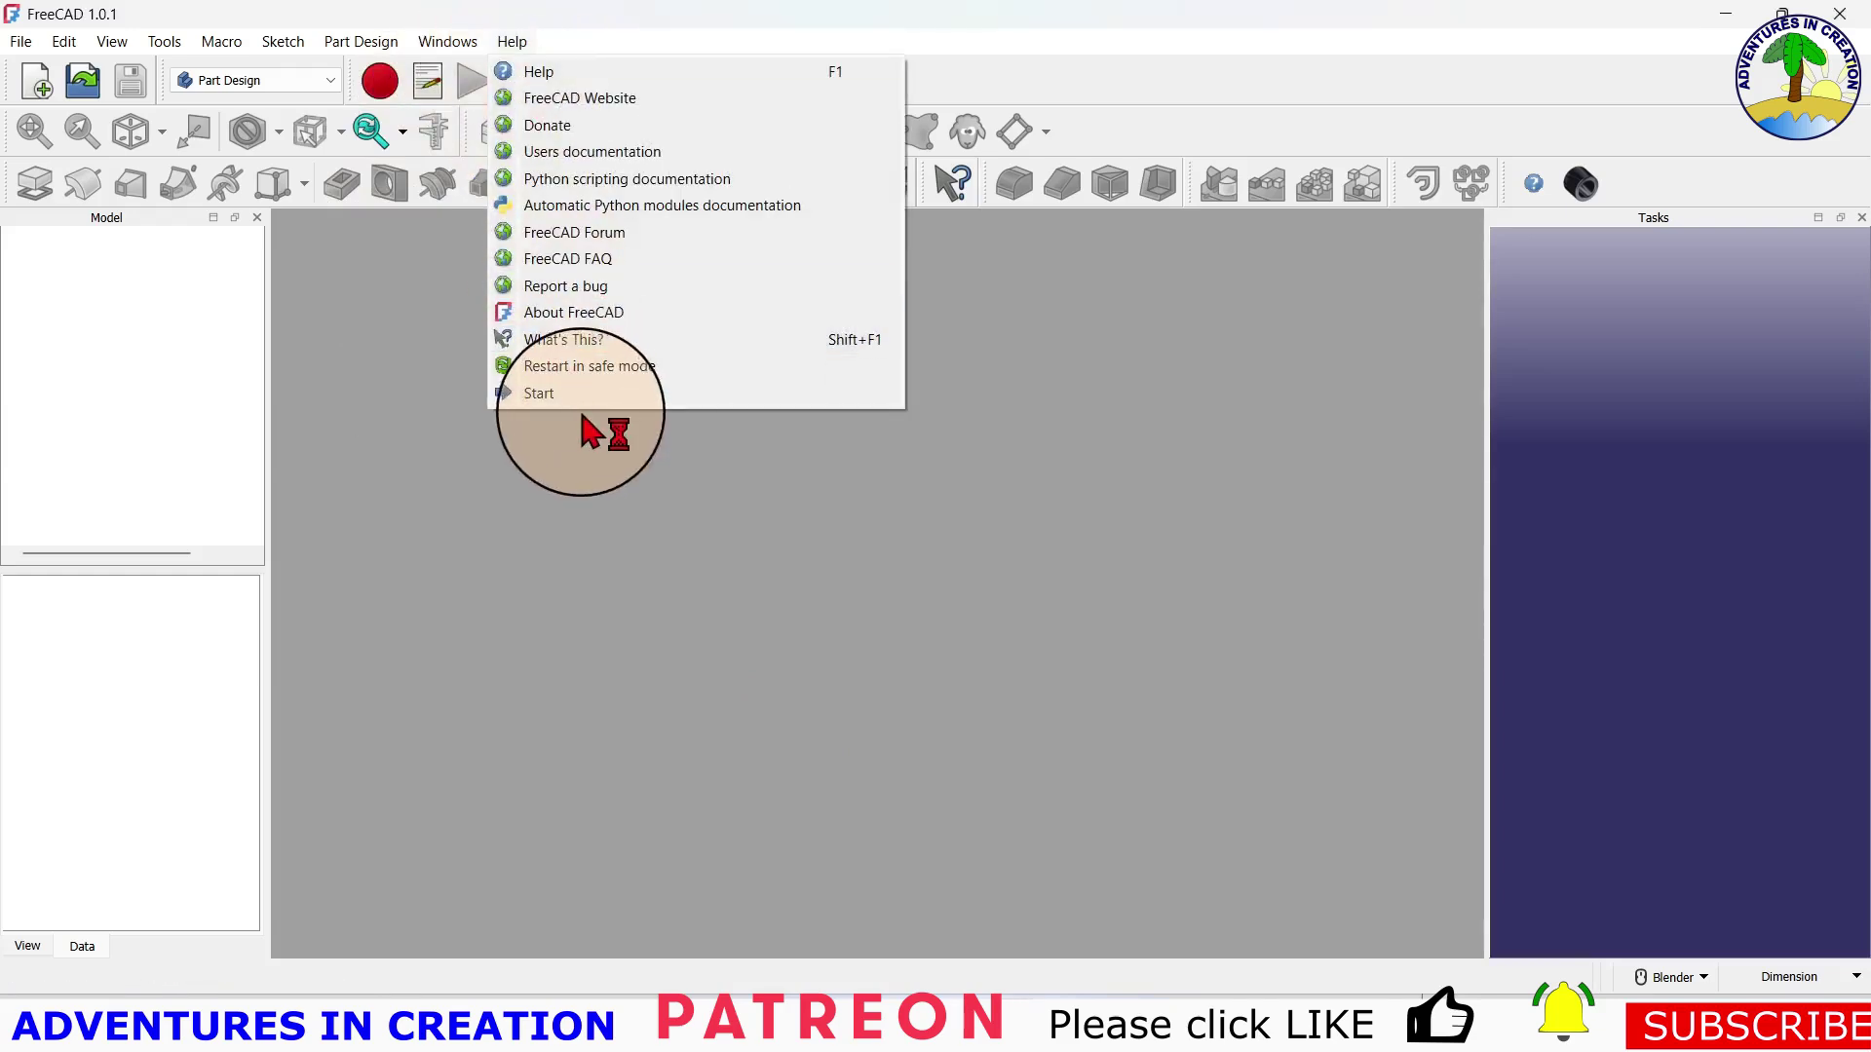
click(614, 314)
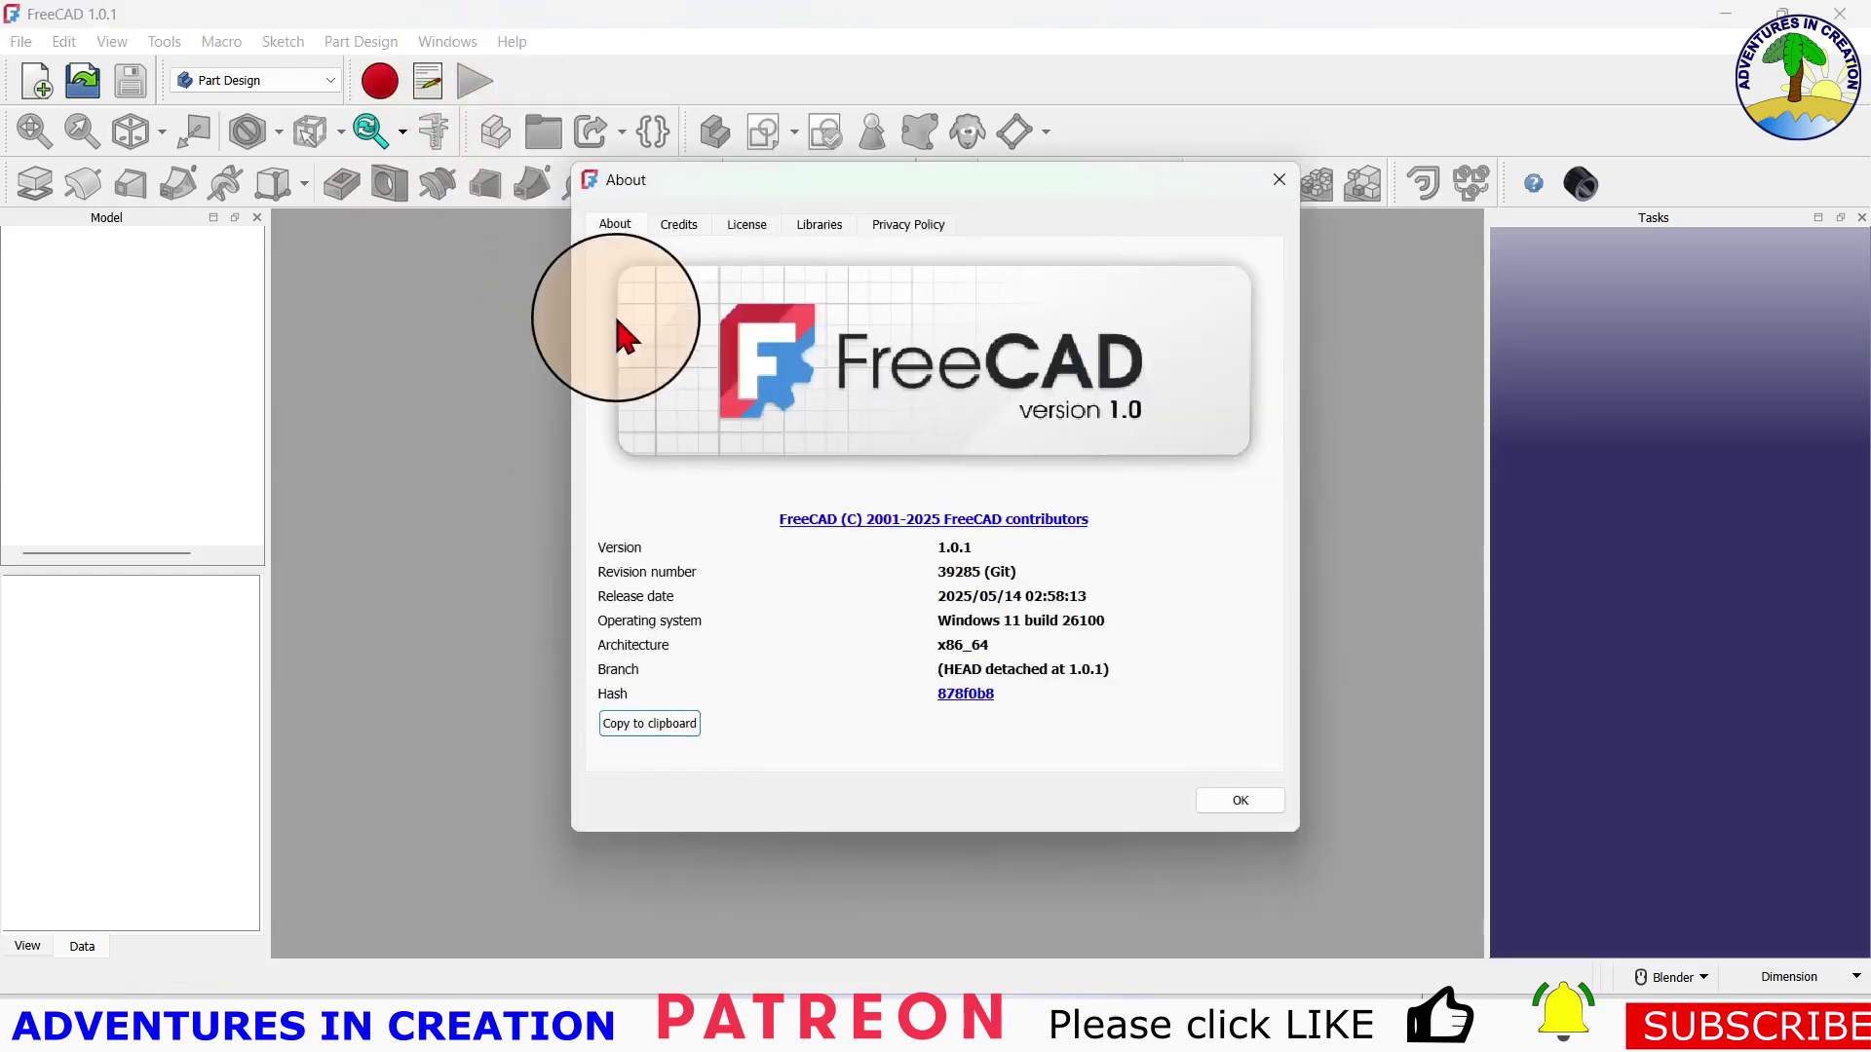
click(1239, 800)
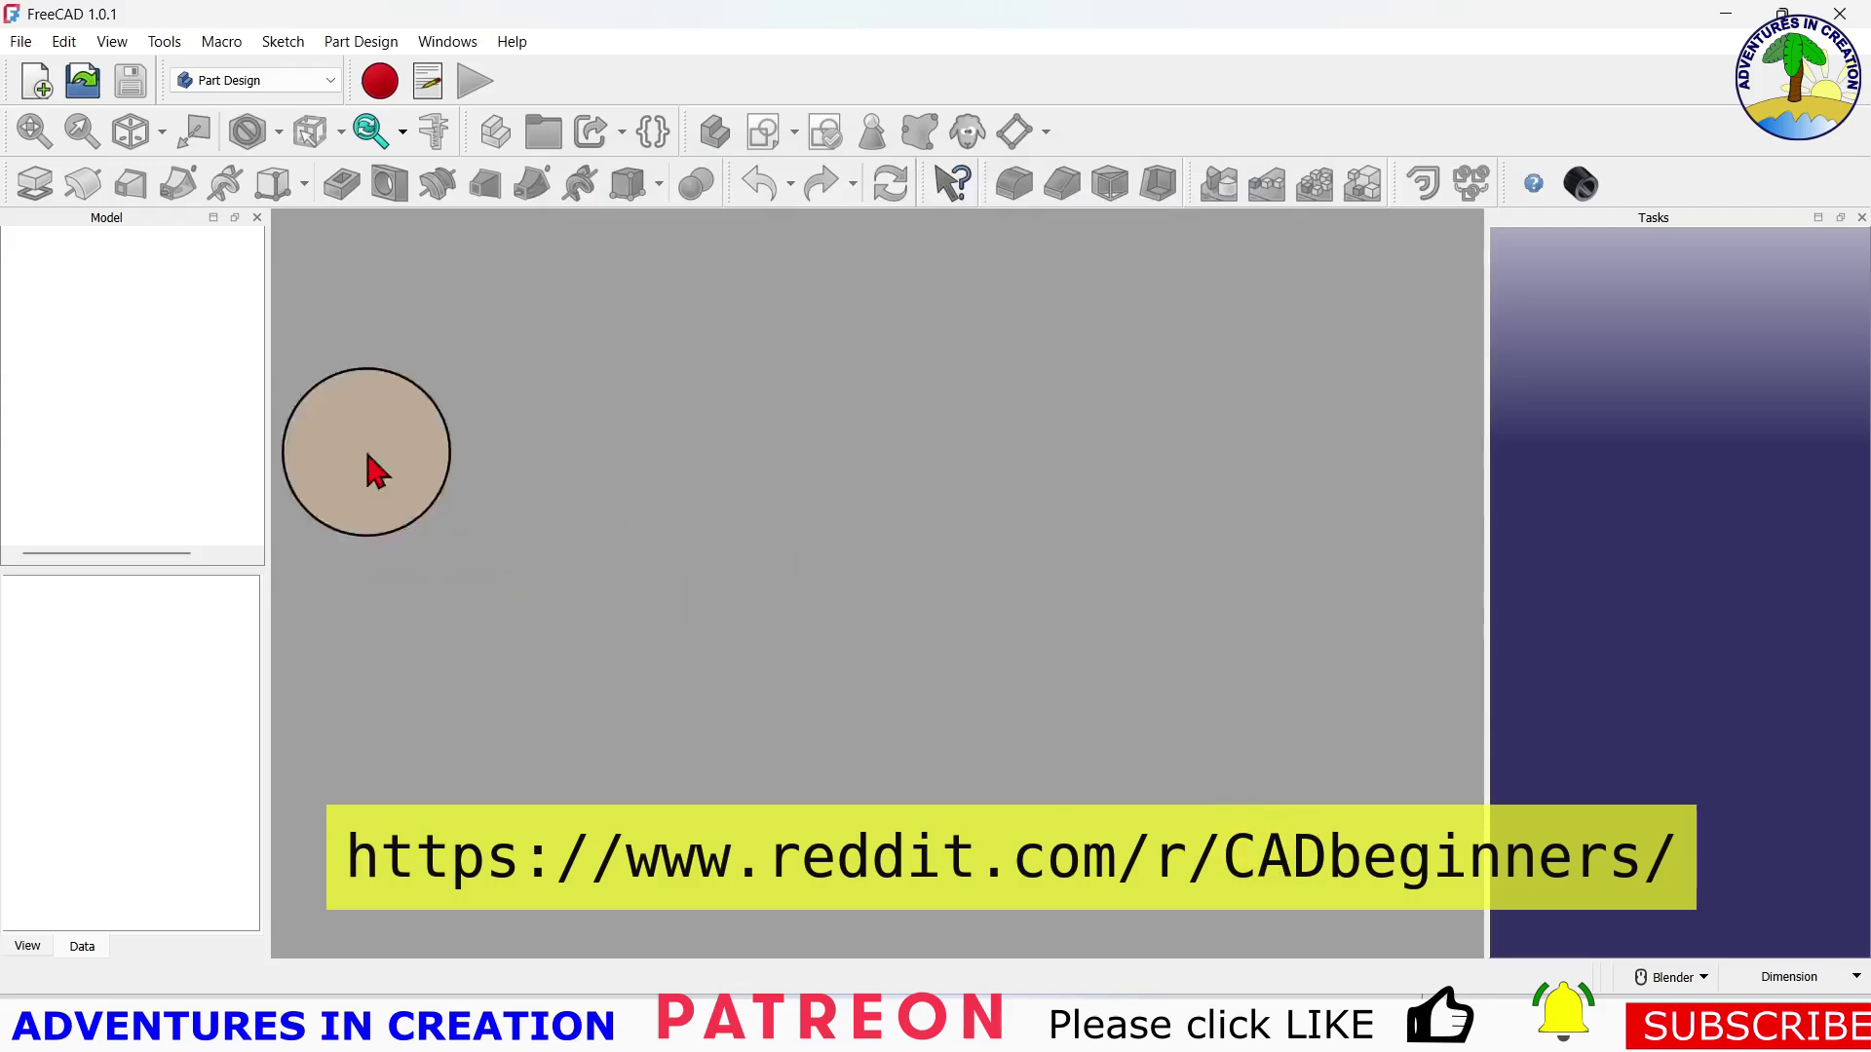
Create a new document containing a part with a body inside it
click(36, 84)
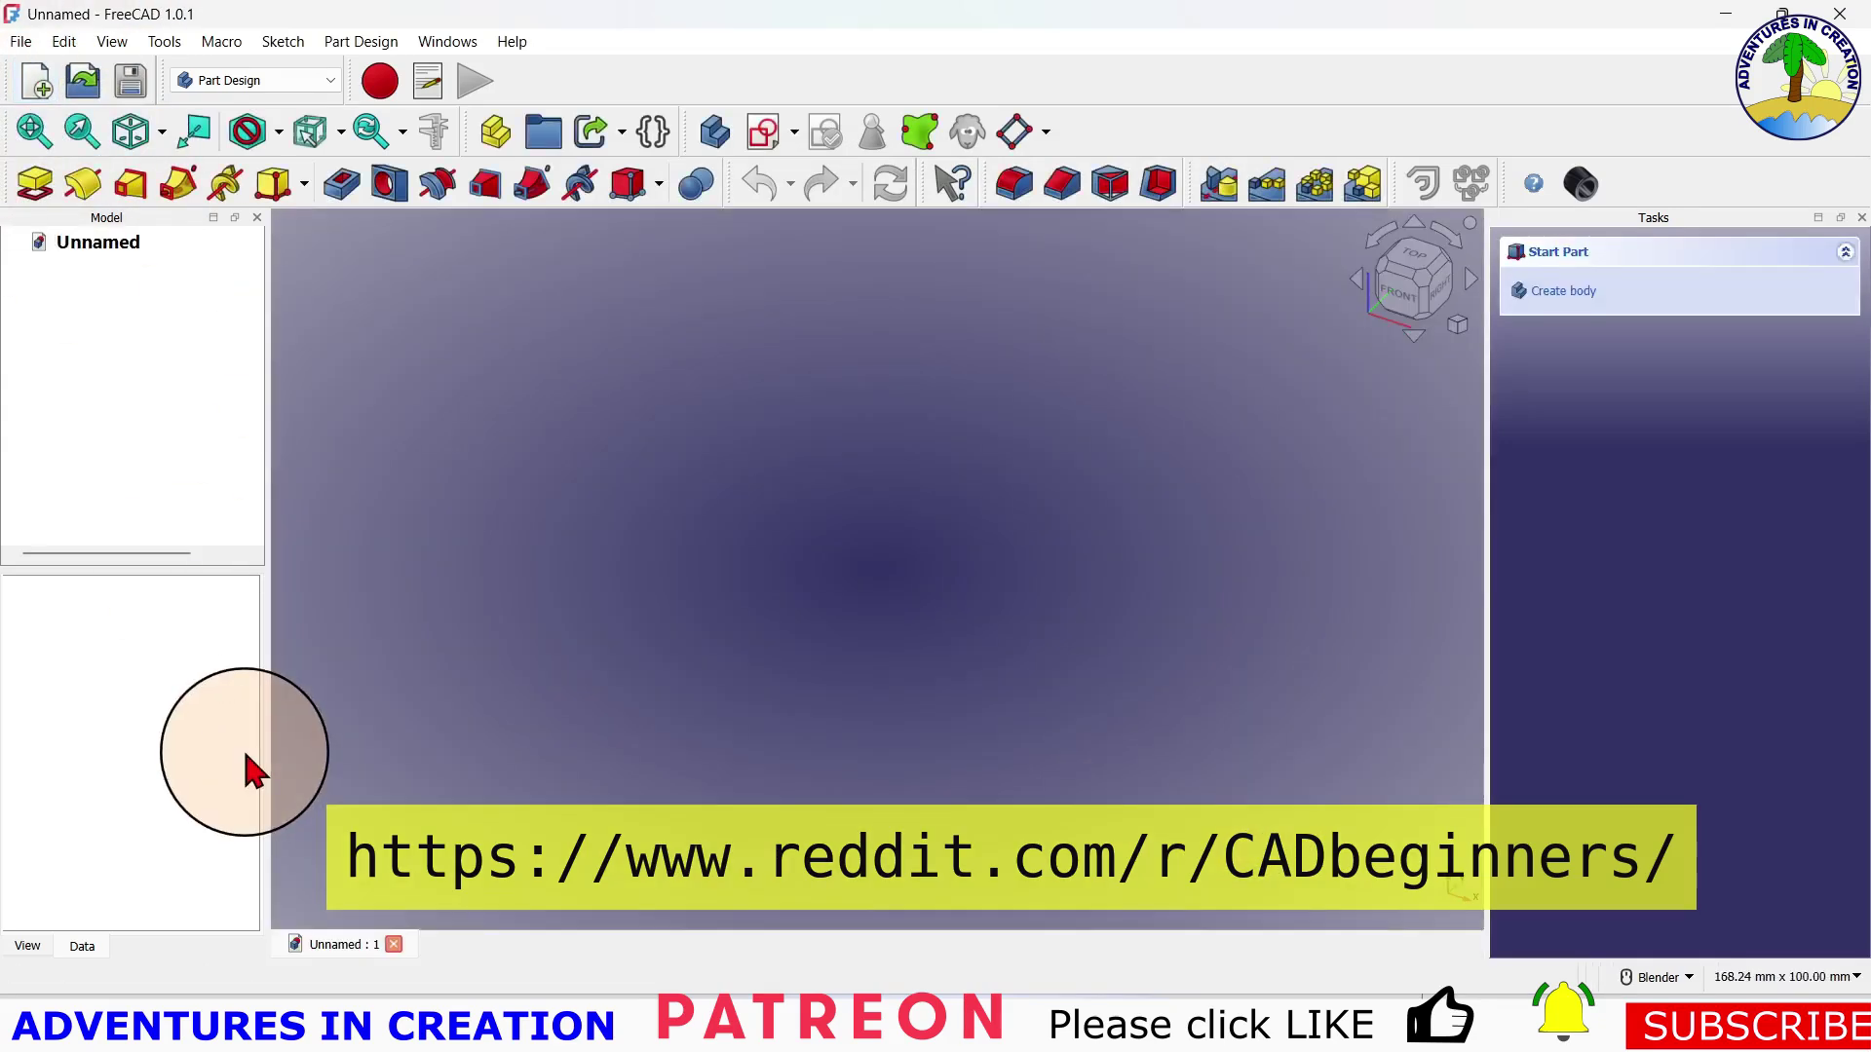
click(492, 132)
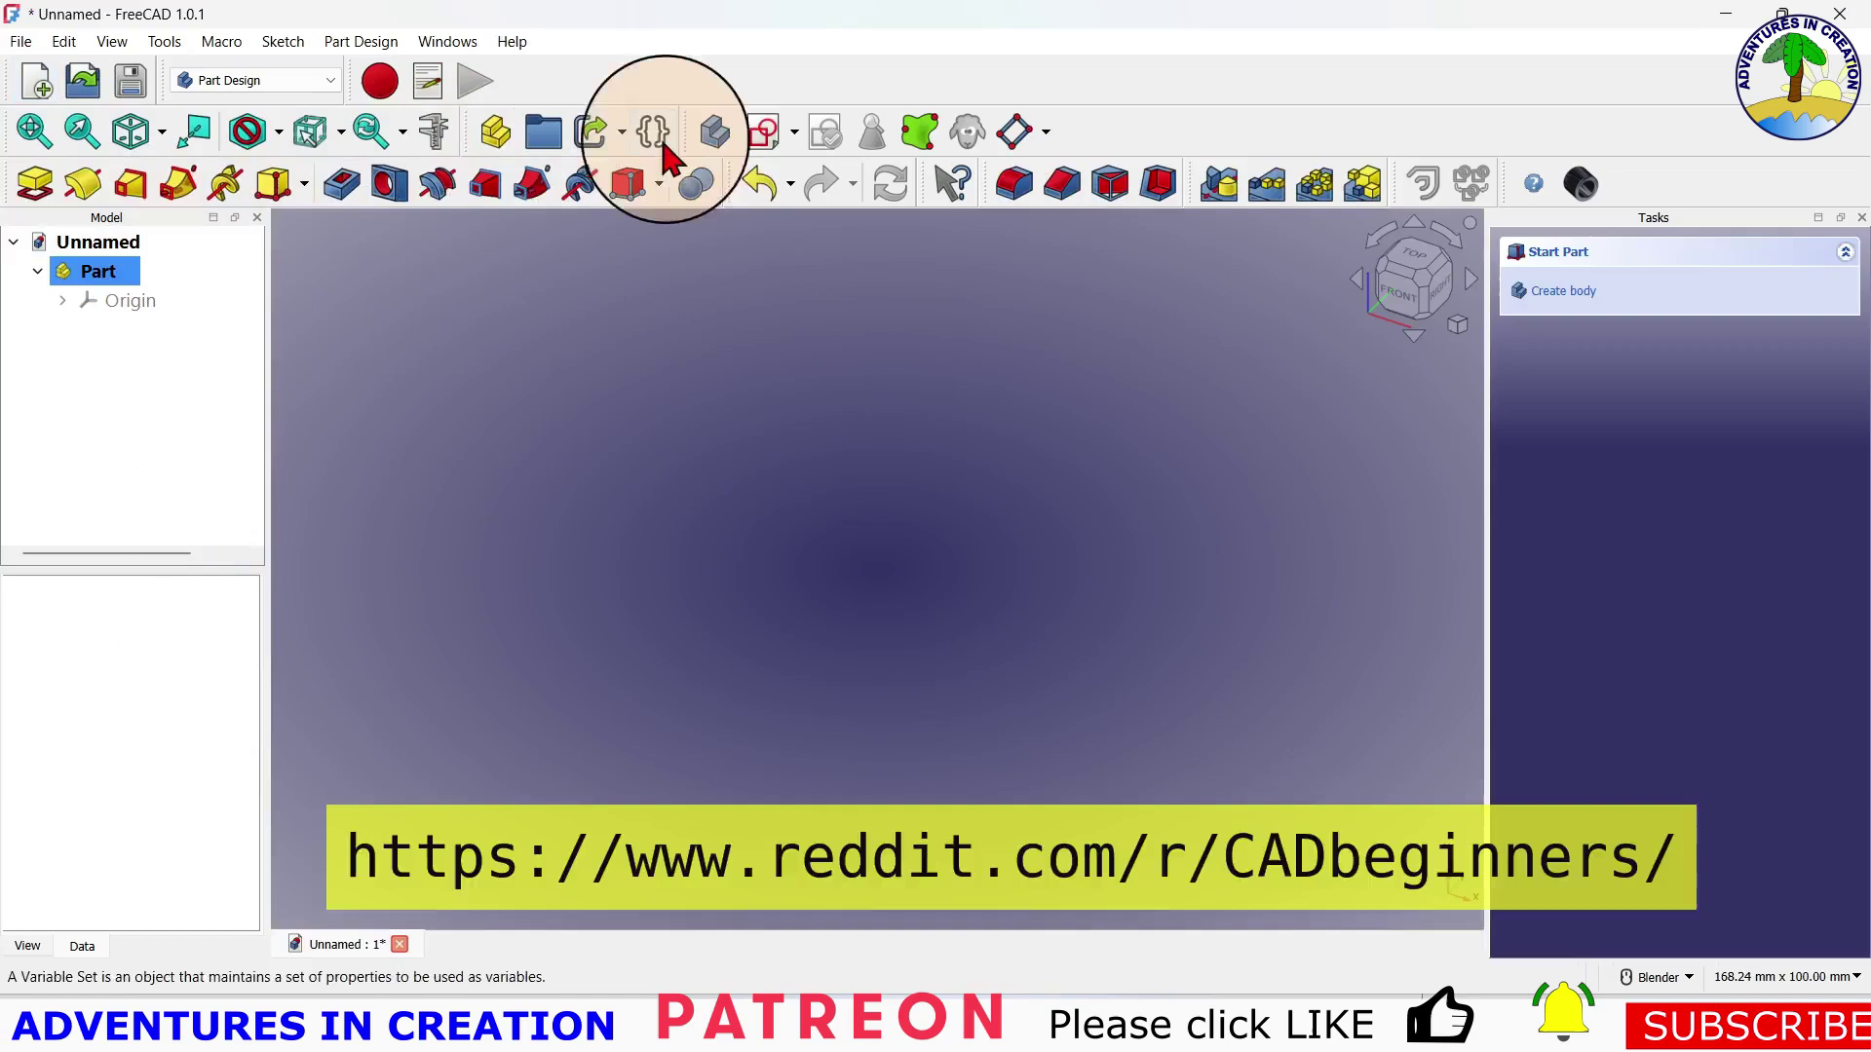
click(717, 136)
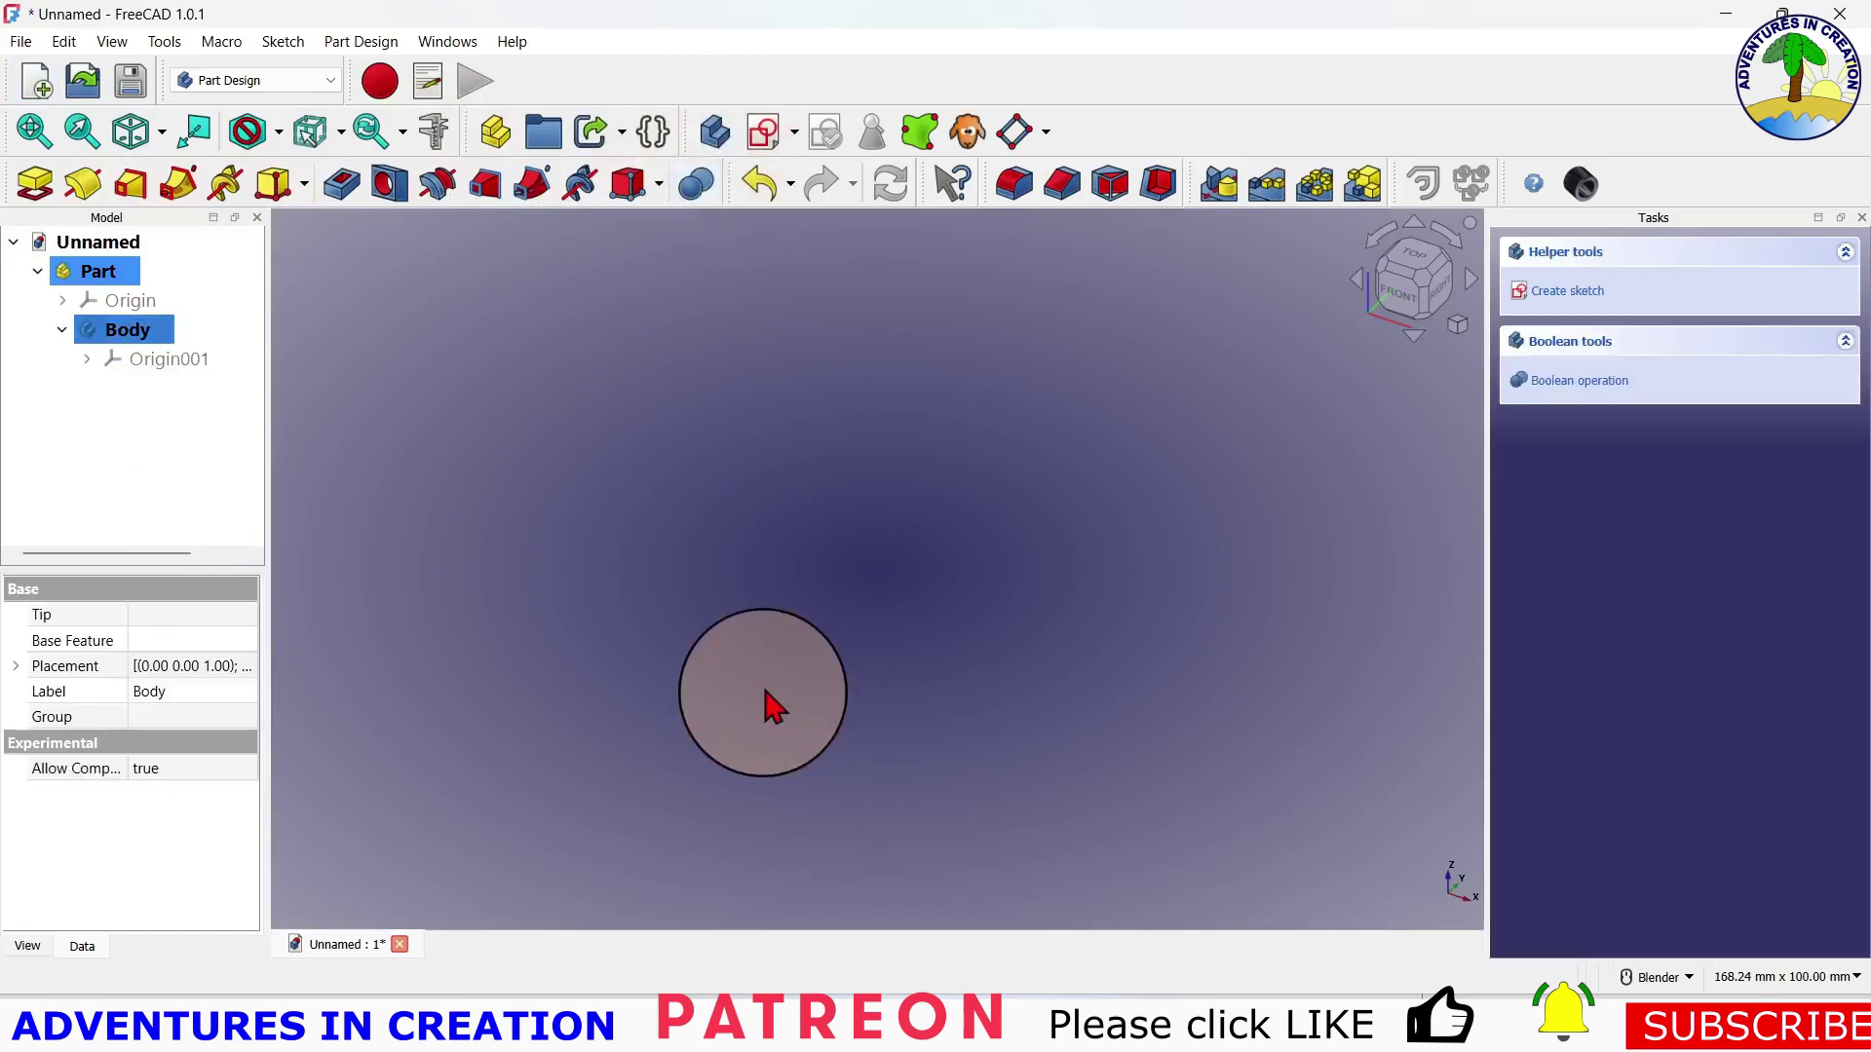
Start a sketch on the body's XZ plane and draw a rectangle about 20.7 by 7.1 mm from the origin
click(760, 139)
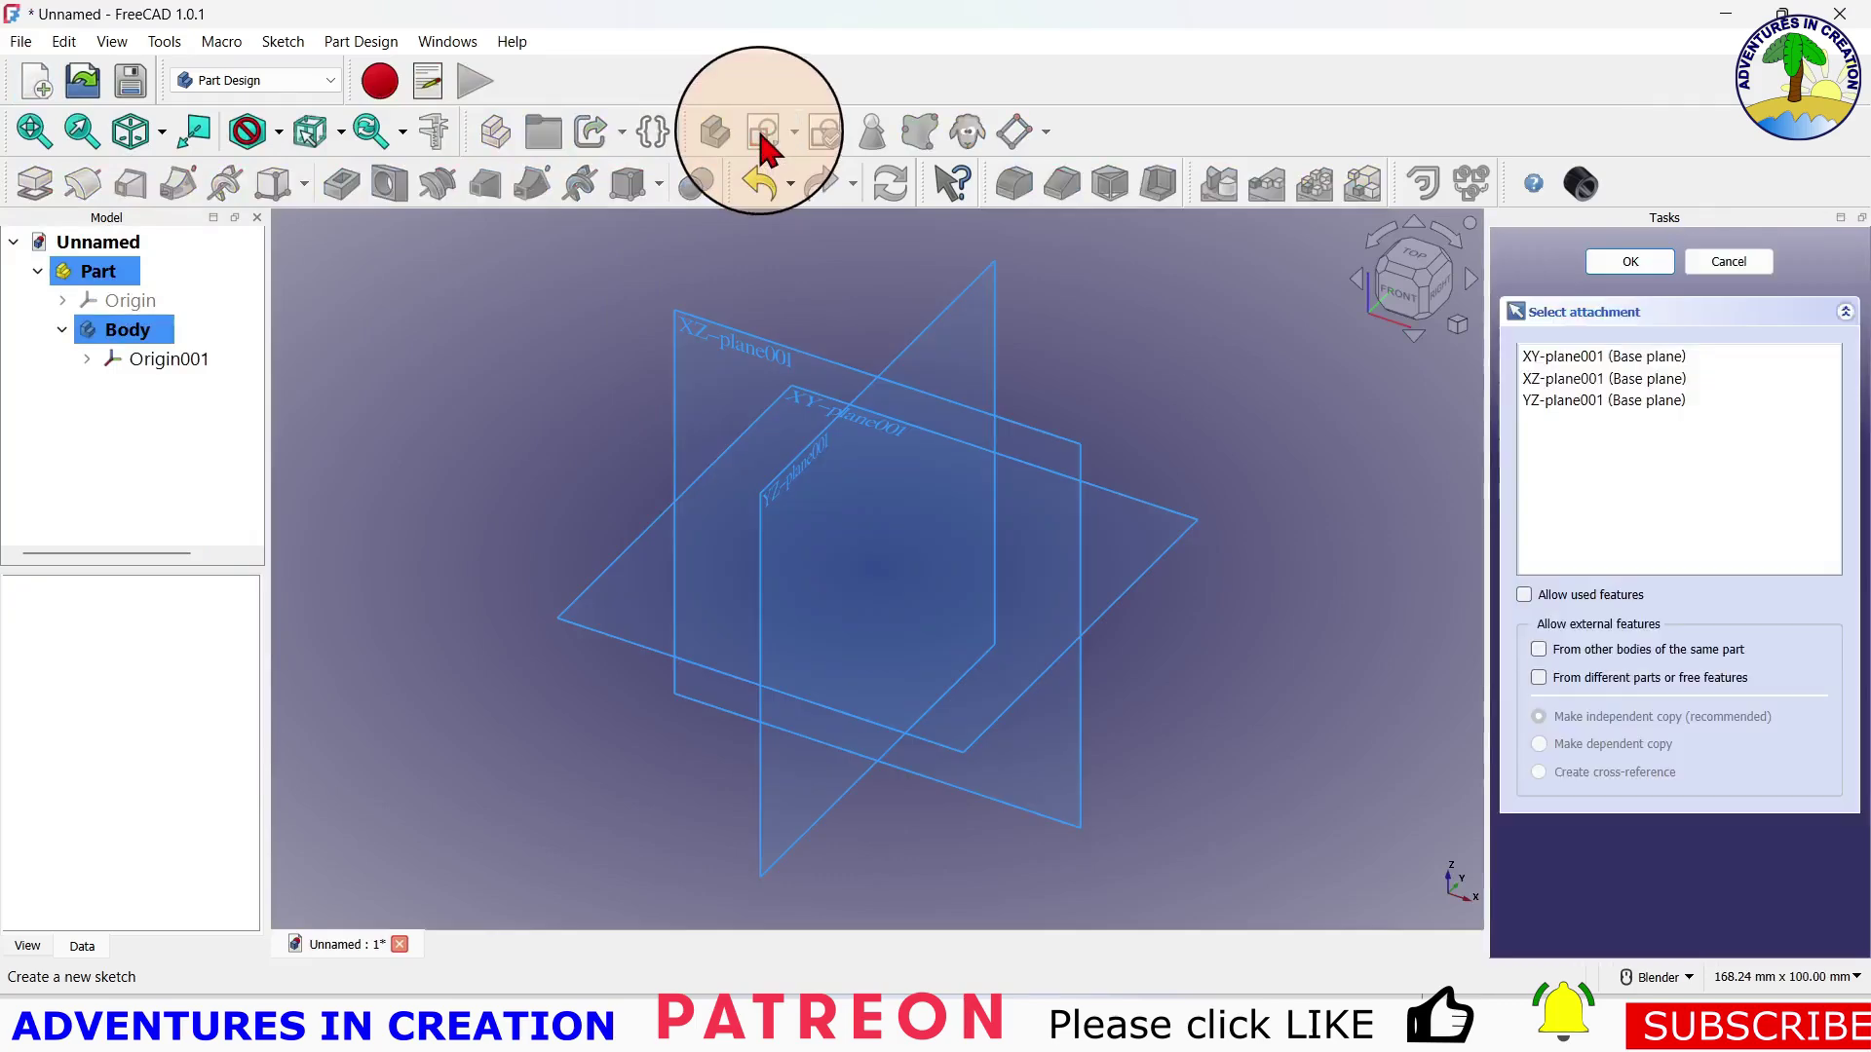
click(1654, 380)
click(1646, 269)
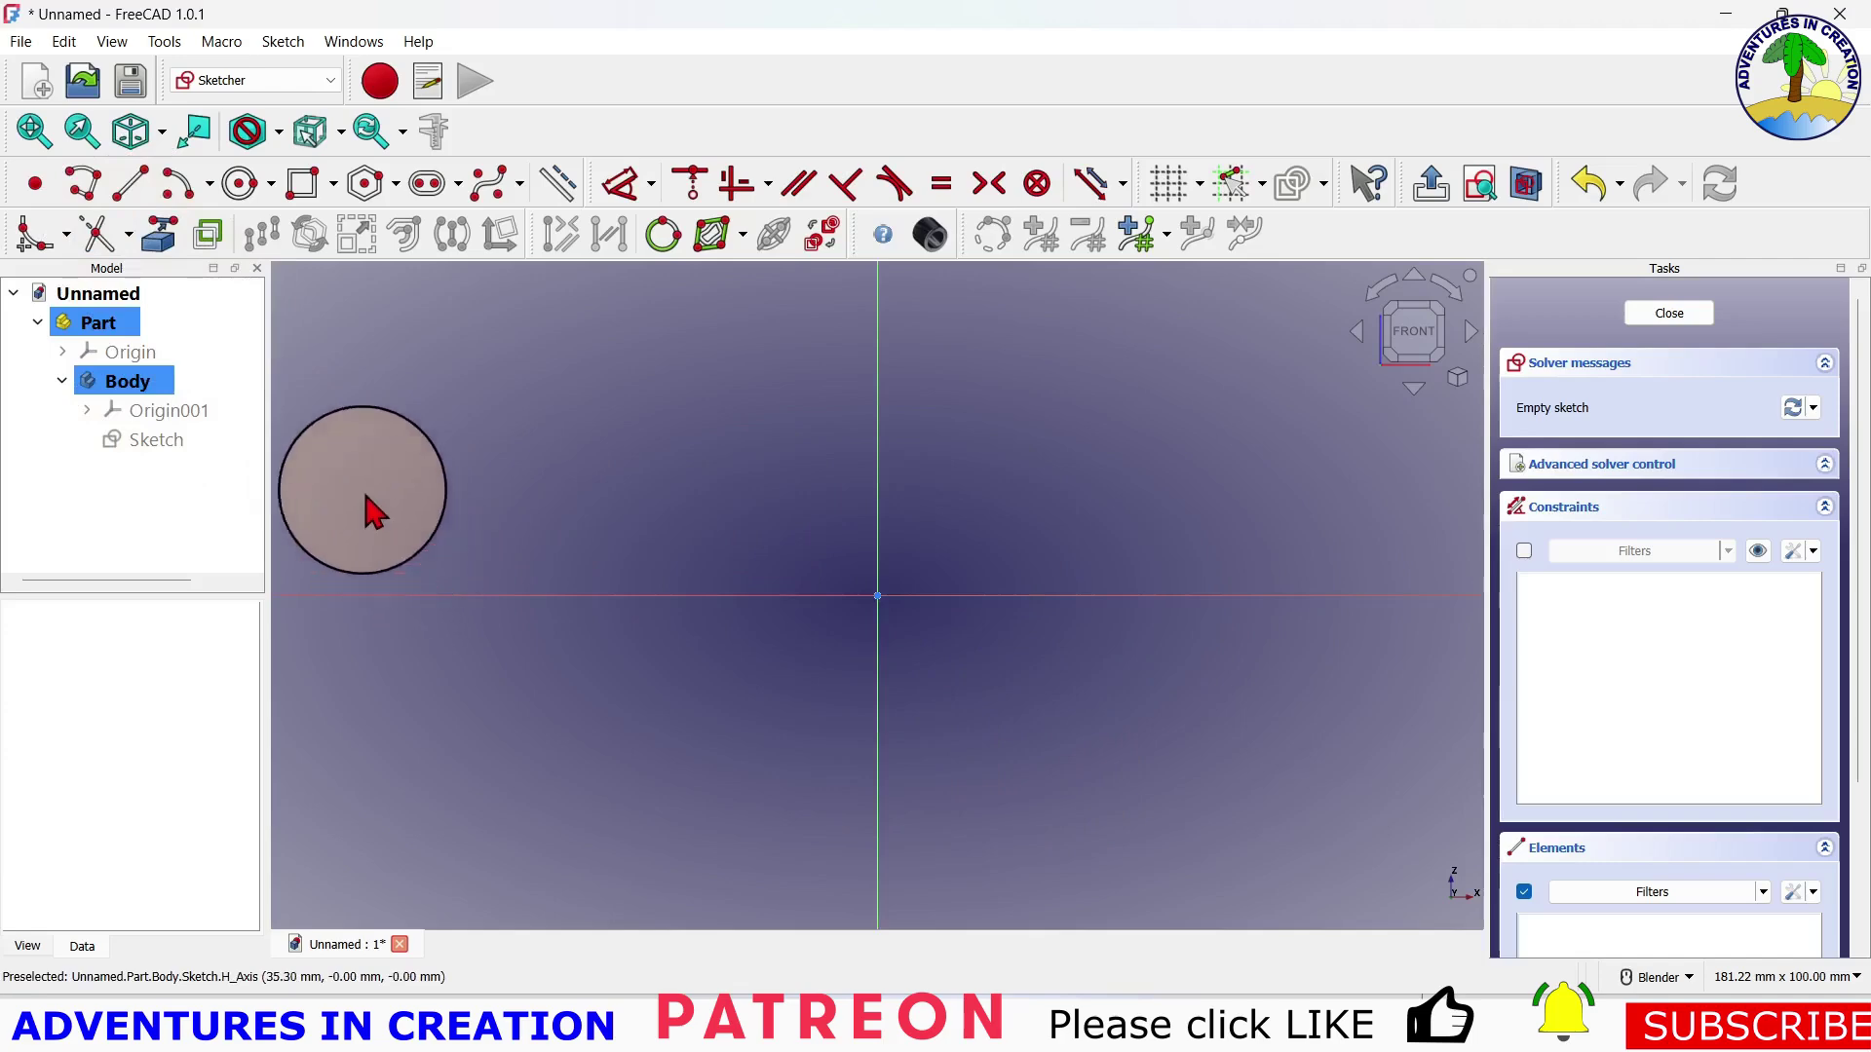
click(306, 188)
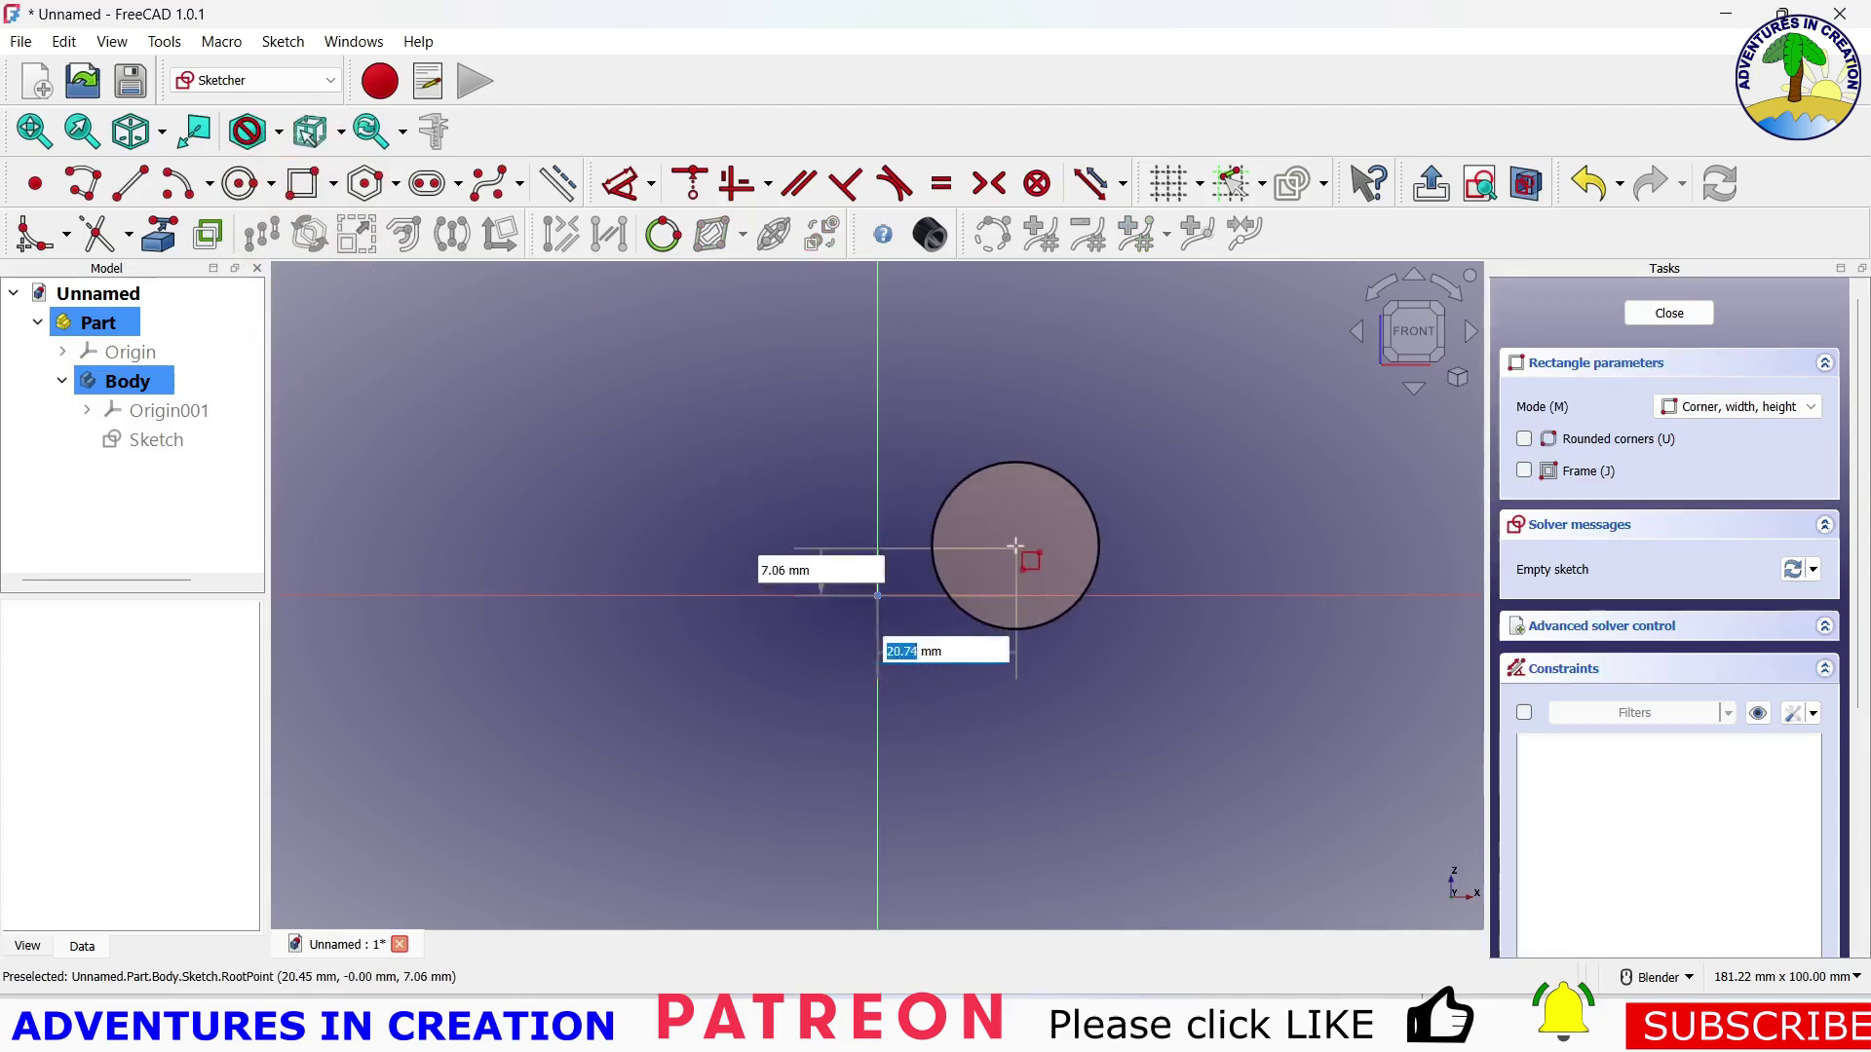
click(1015, 546)
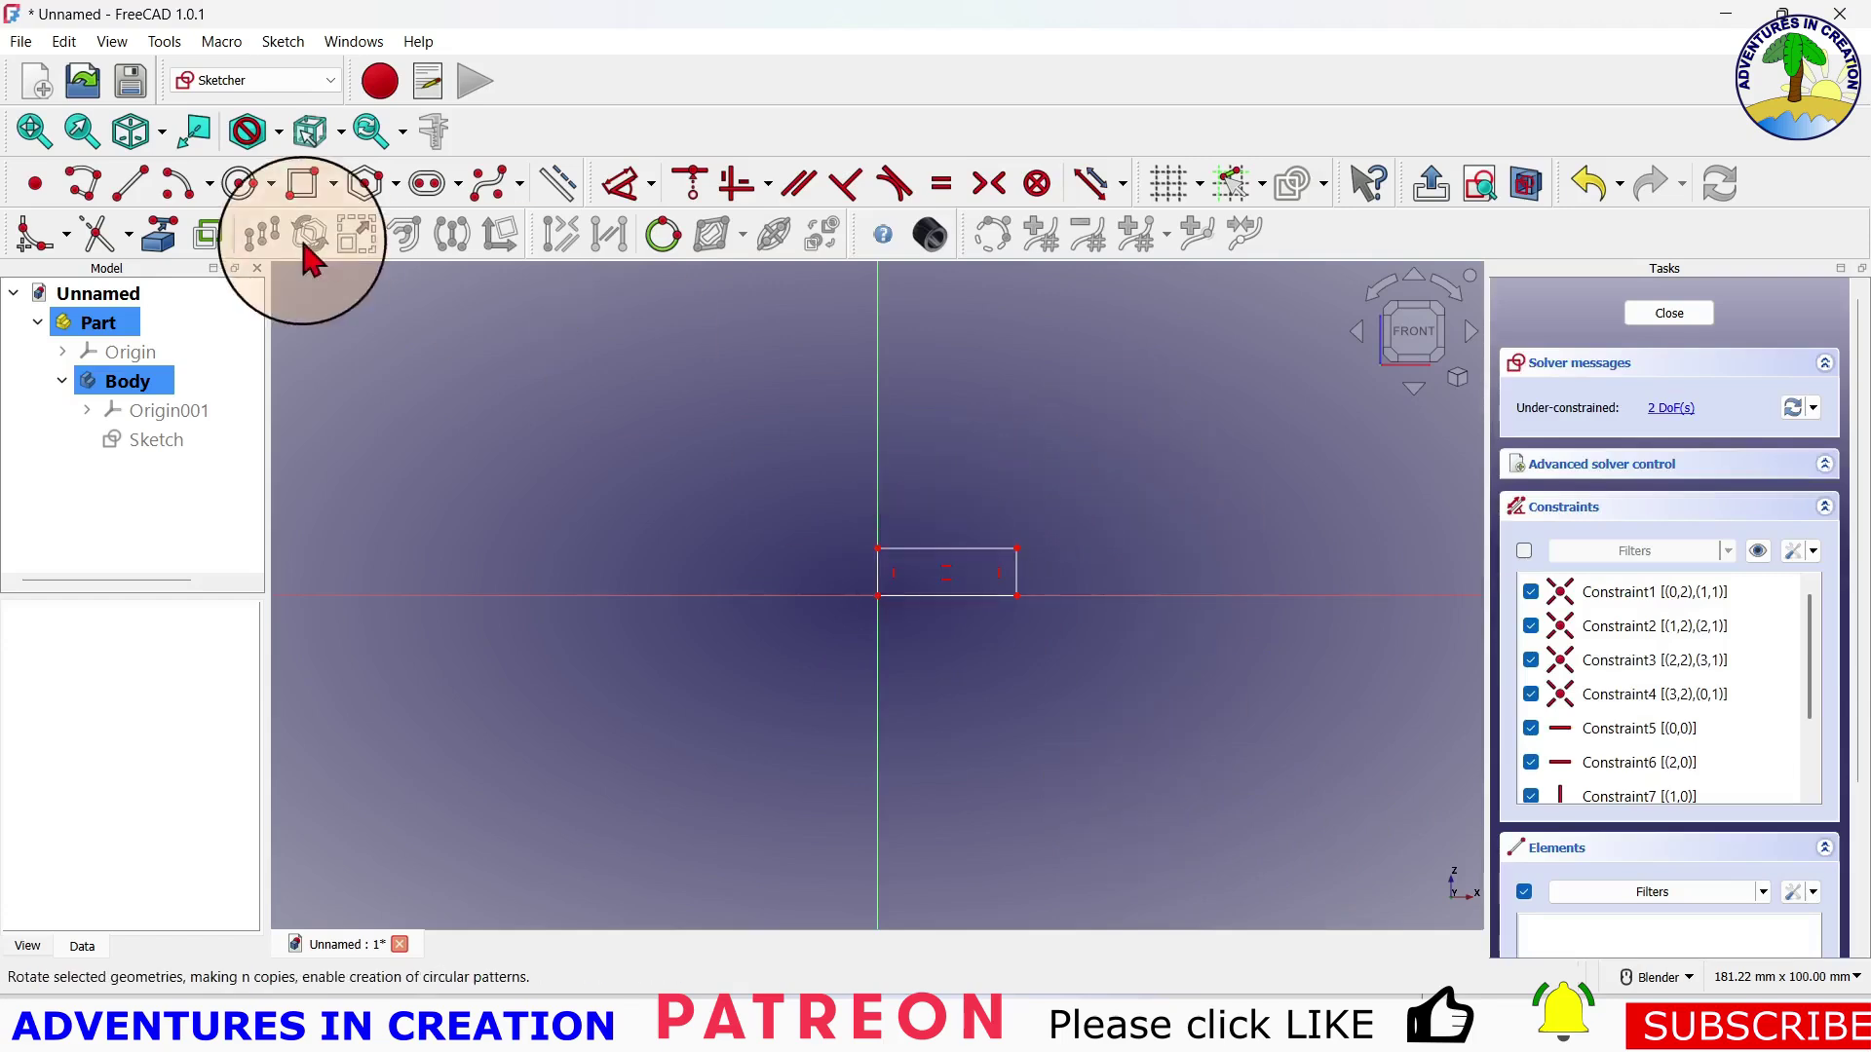
Dimension the rectangle's horizontal edge and set its length to 20 mm
click(621, 185)
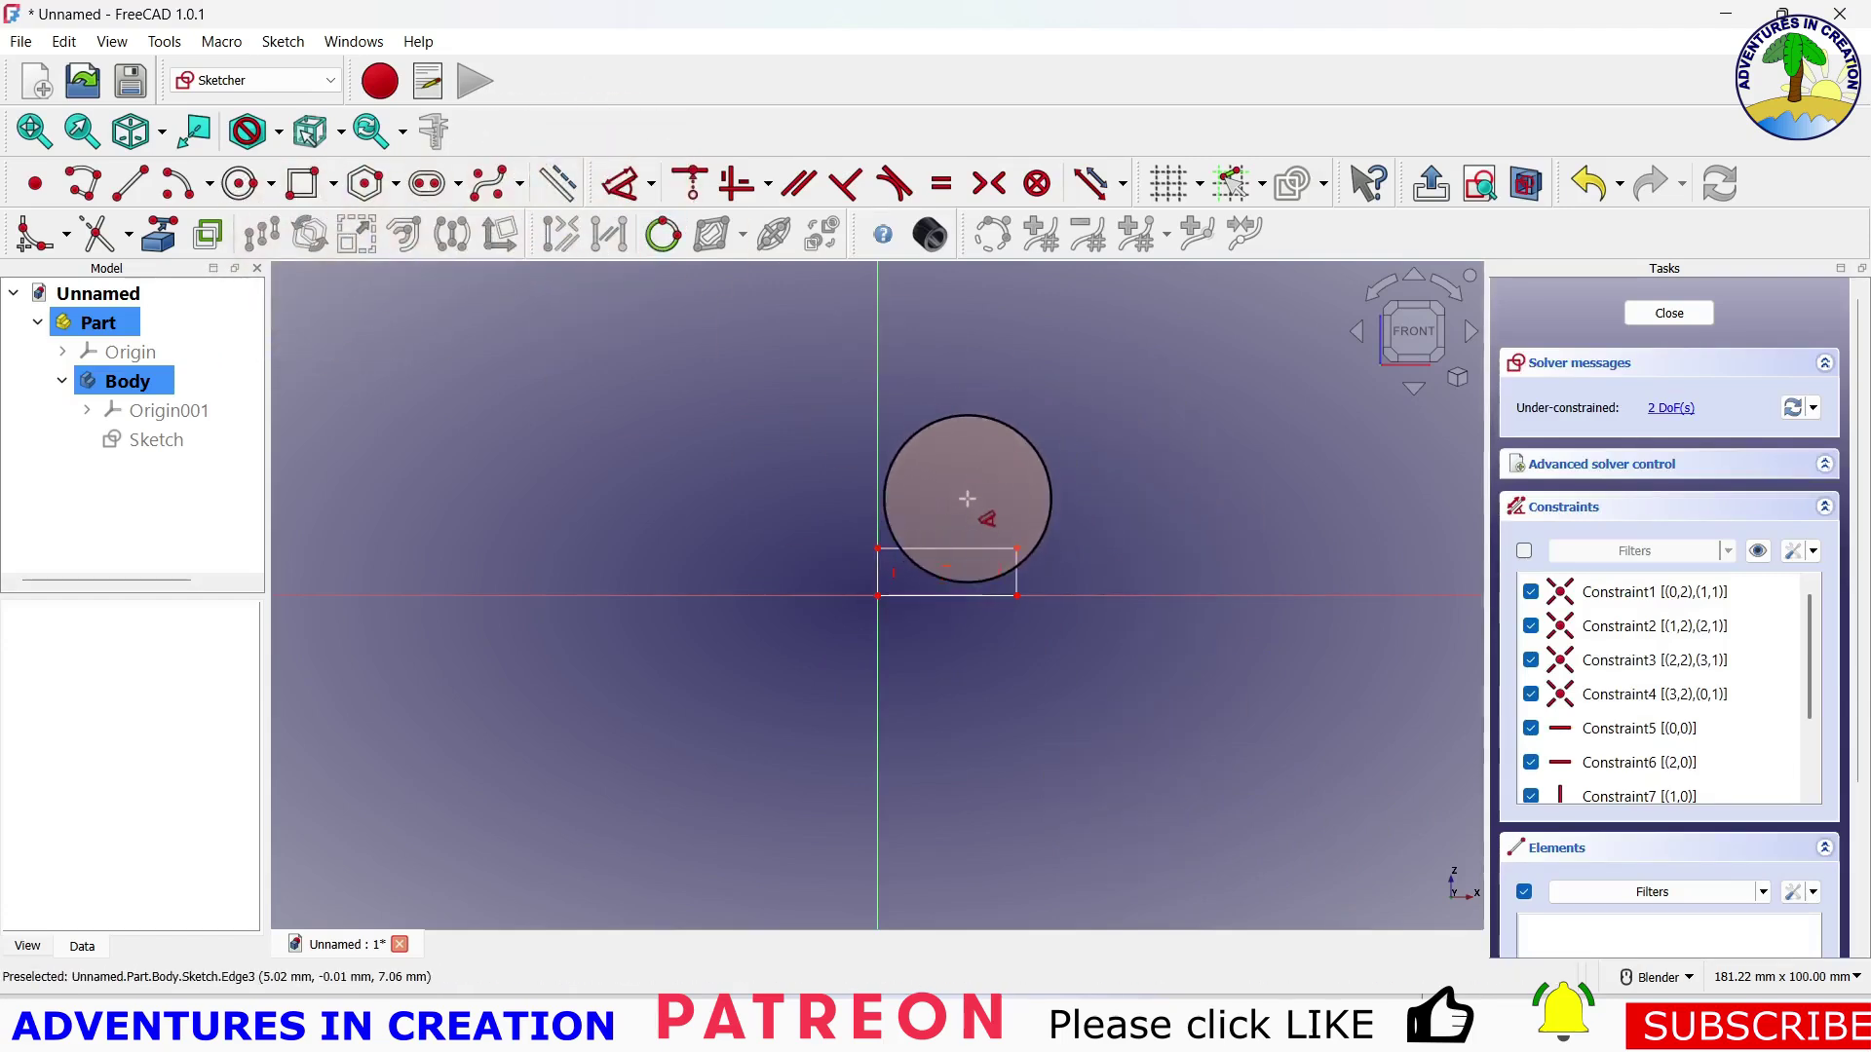
drag(963, 544, 1001, 430)
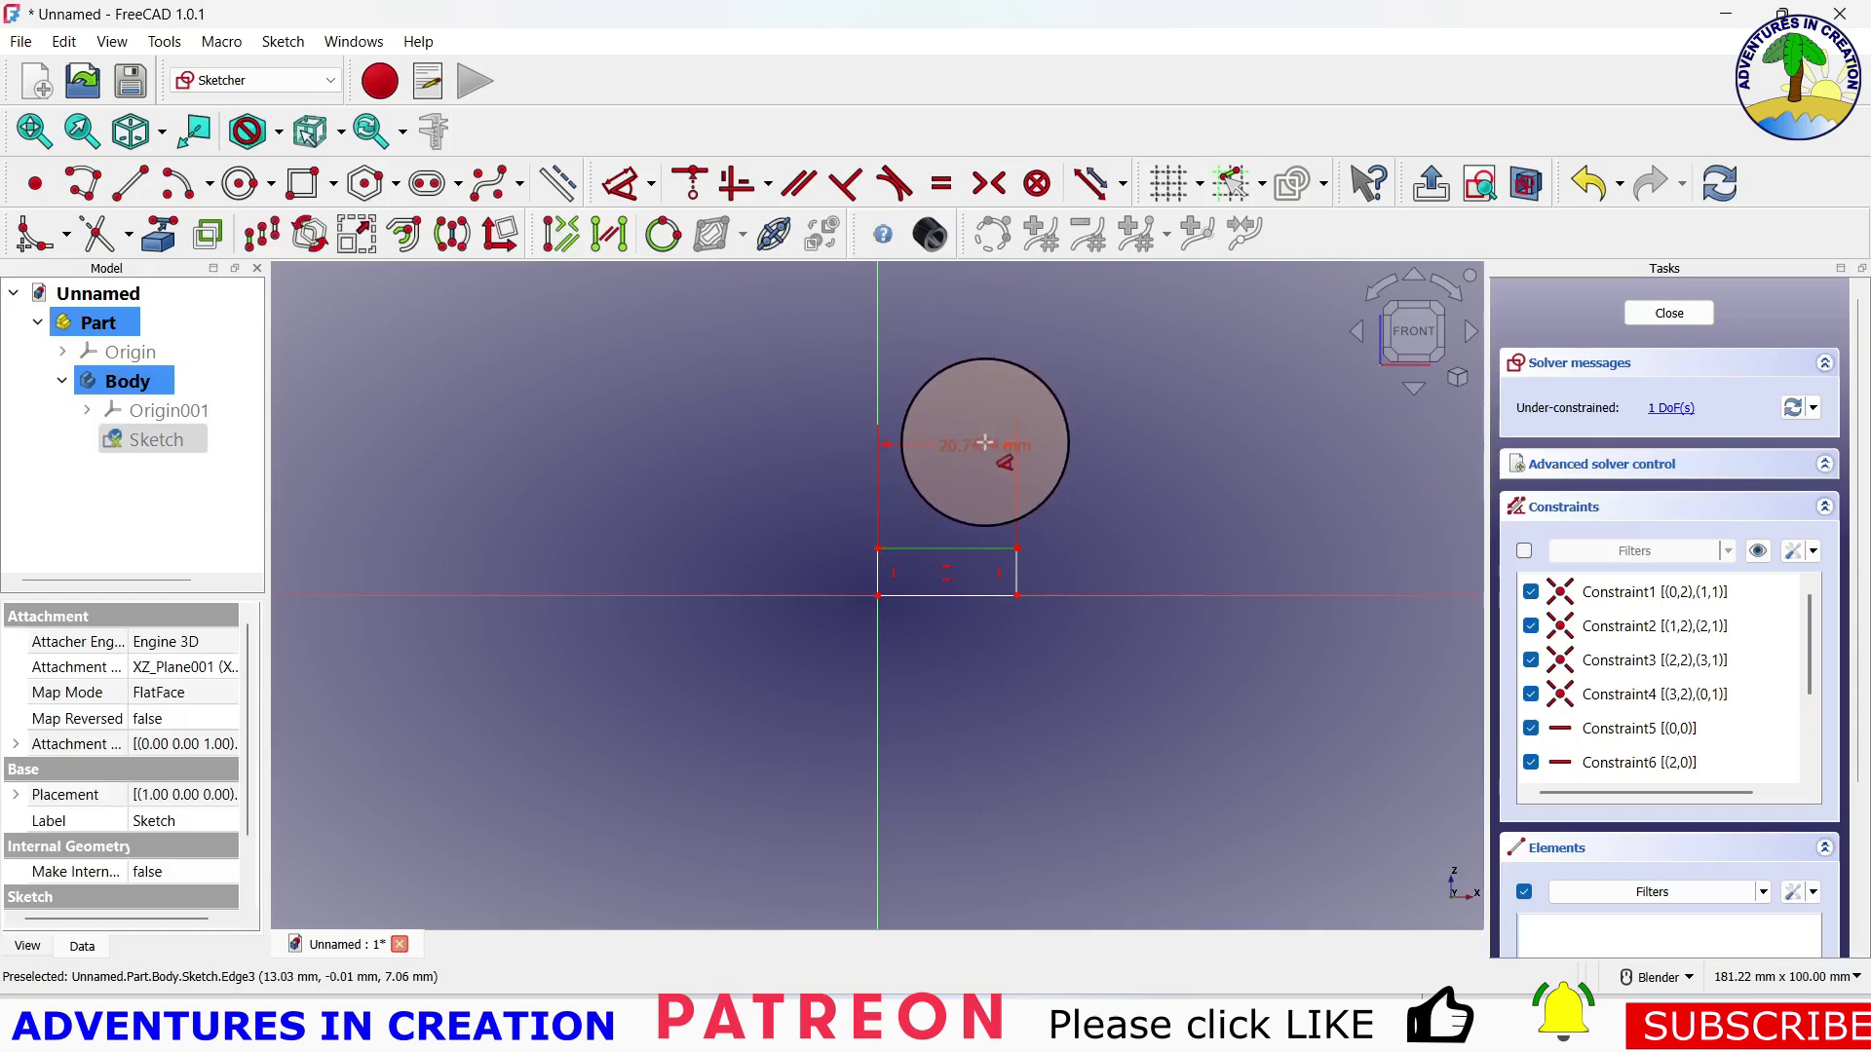
click(975, 446)
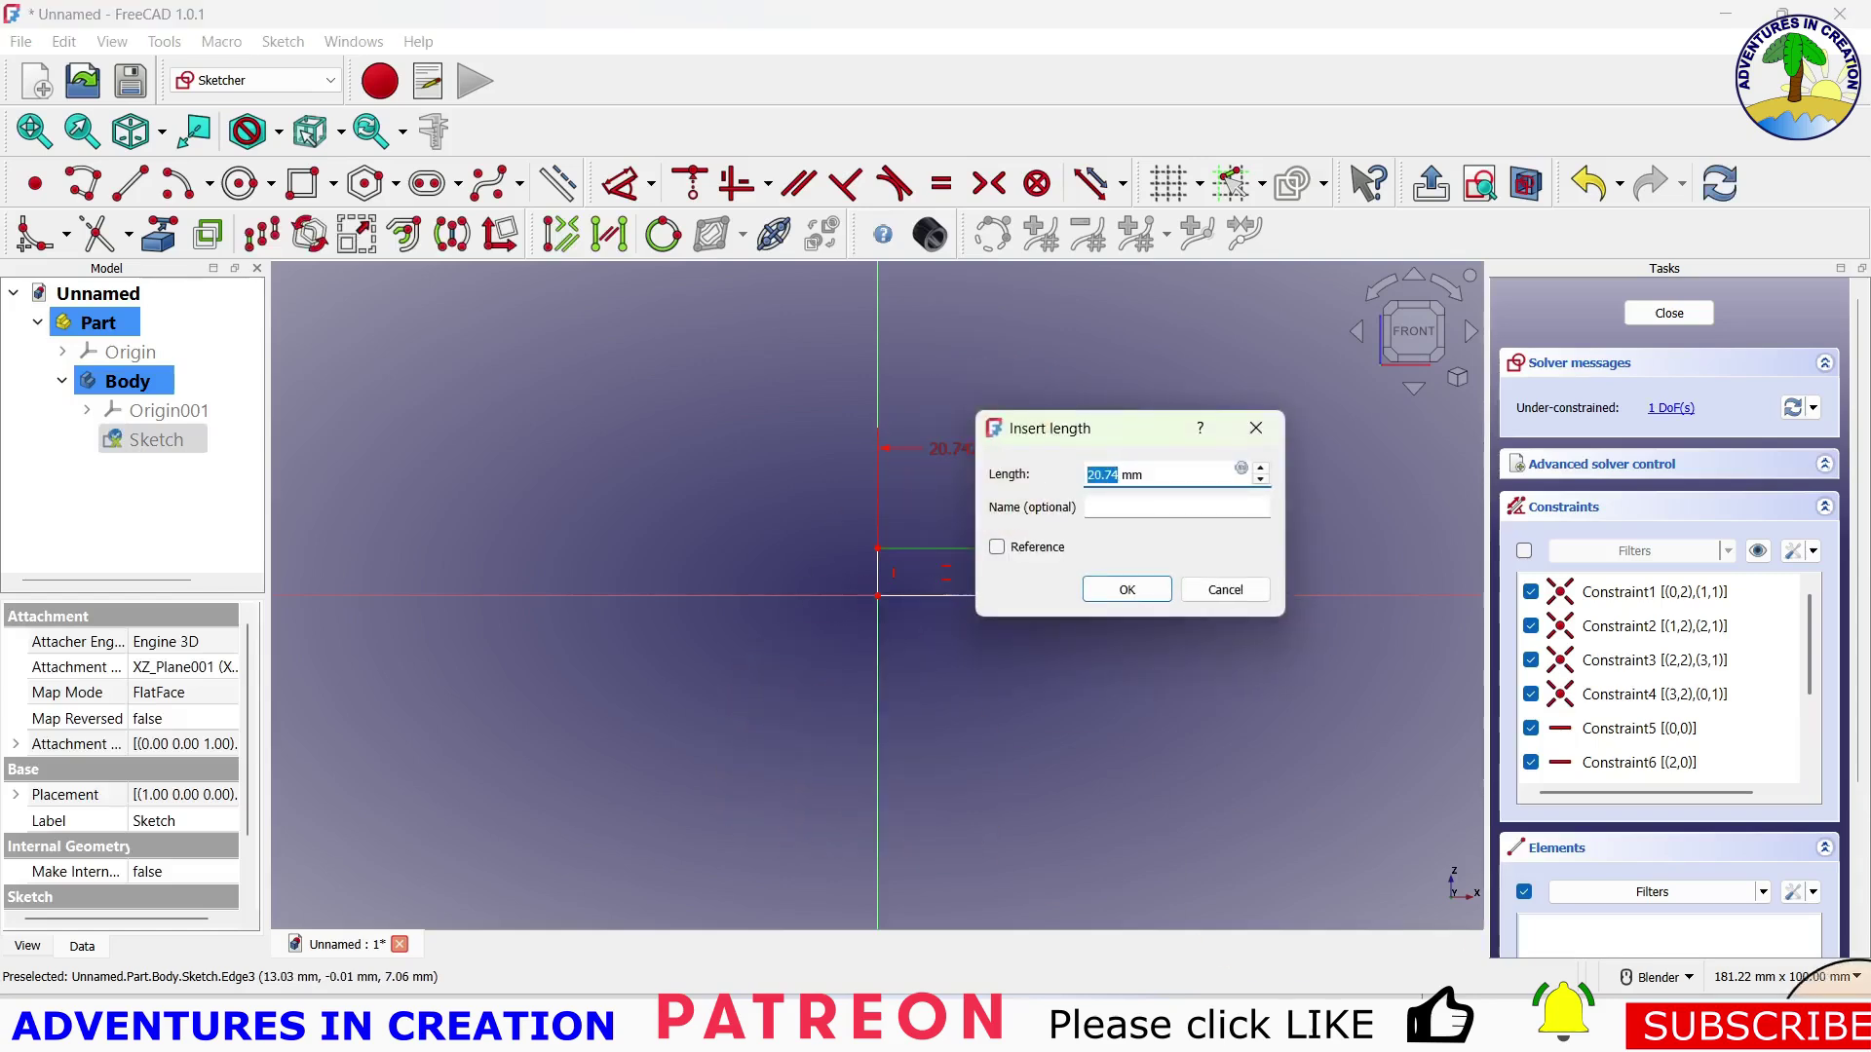
text(20)
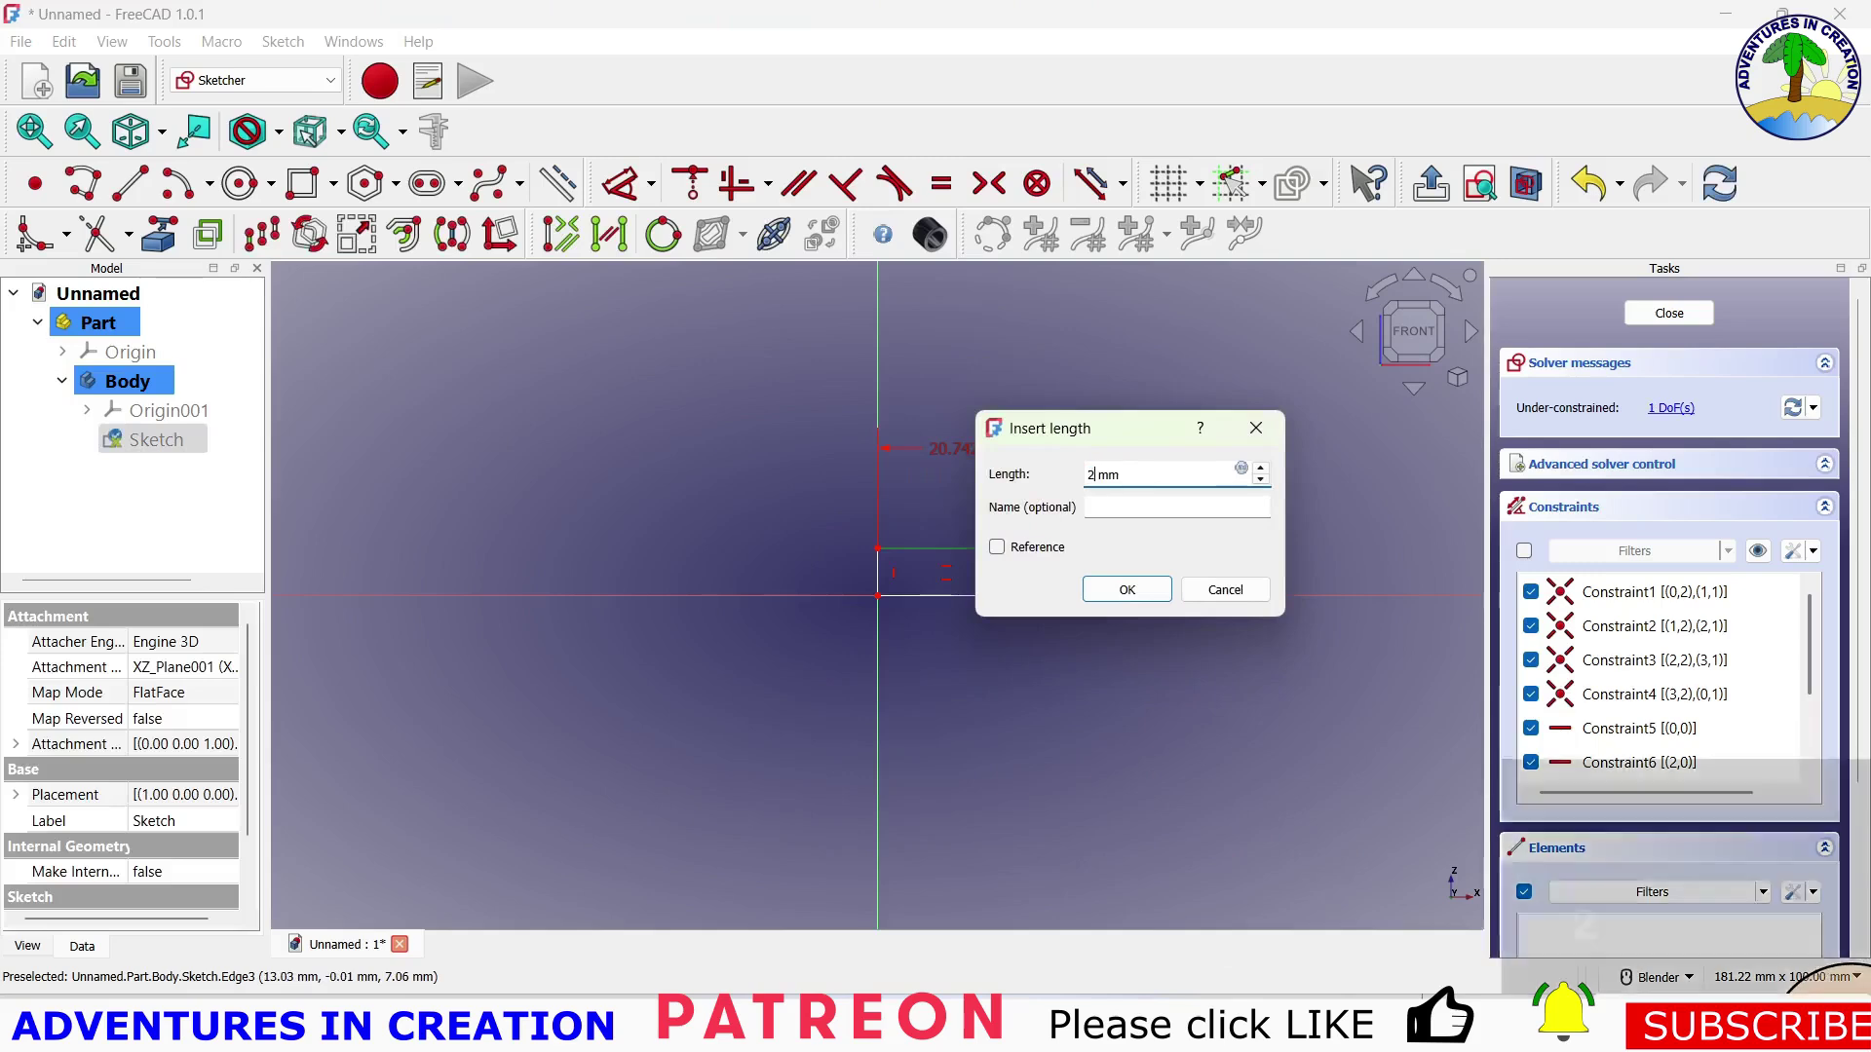
click(1142, 592)
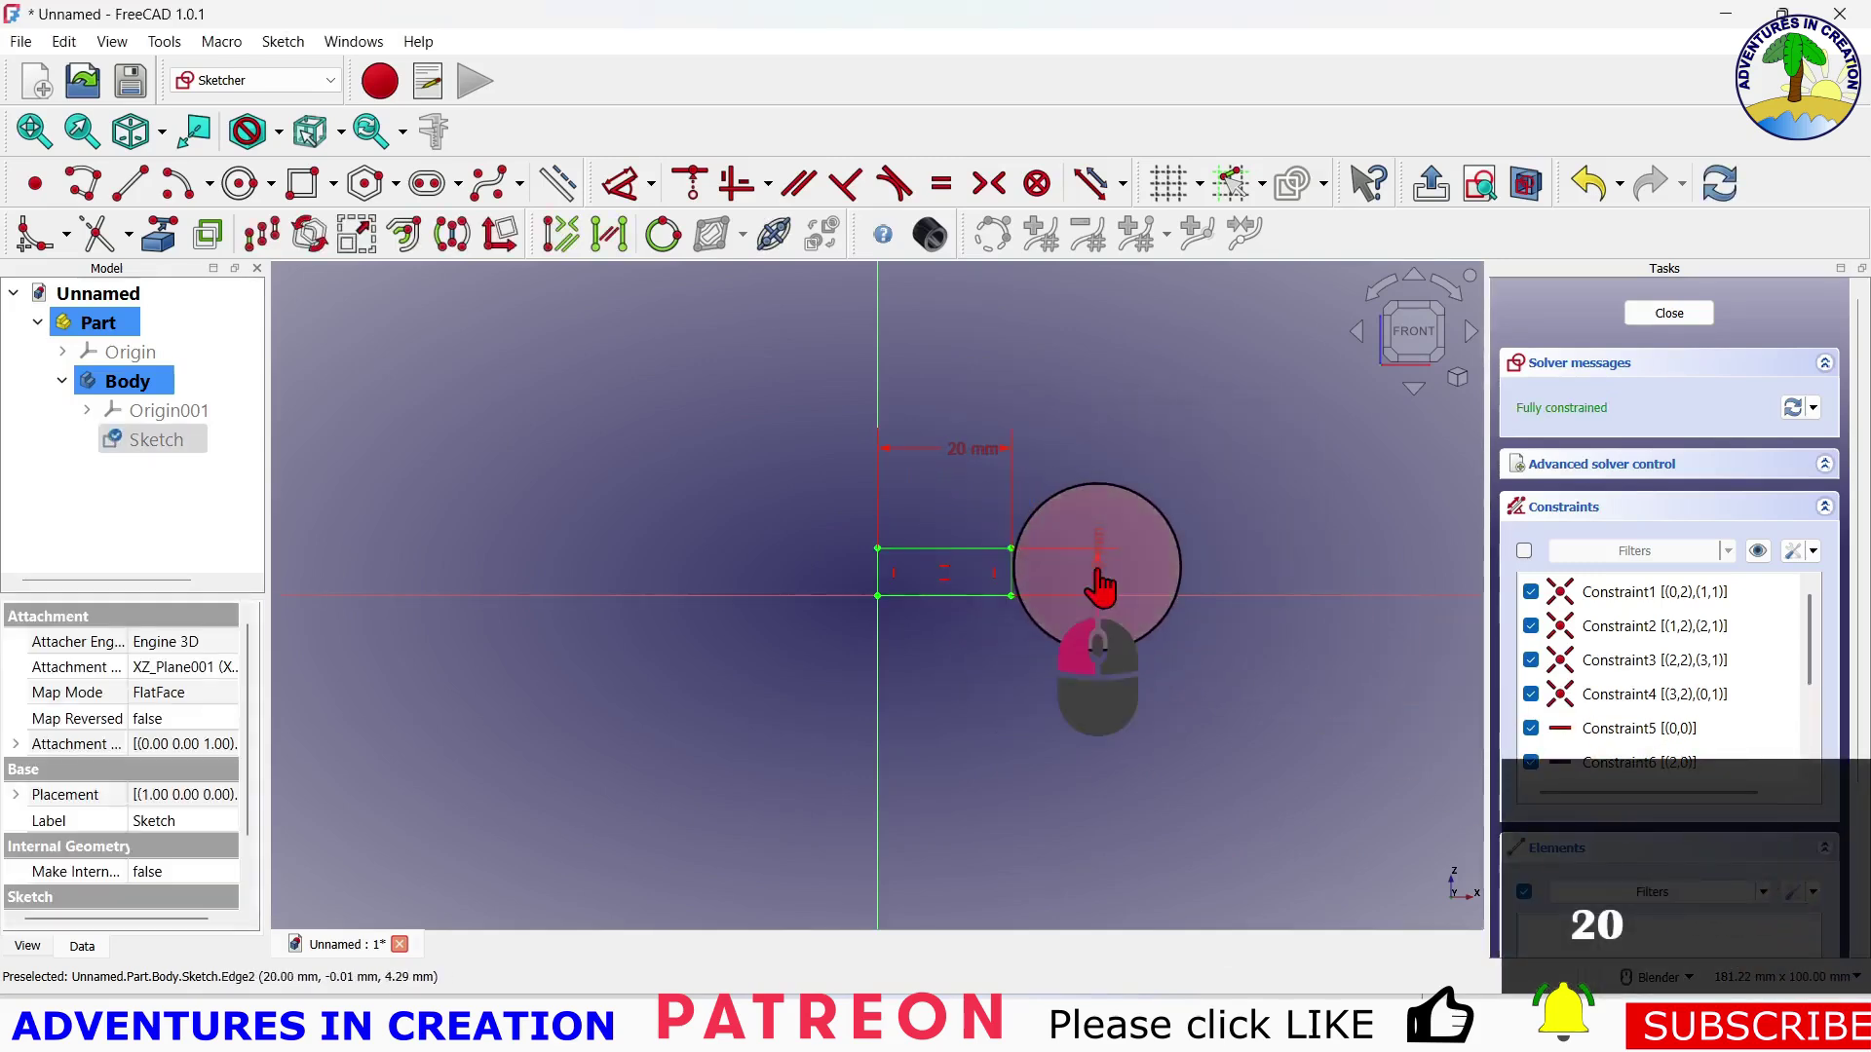
Set the rectangle's height to 5 mm and close the sketch
click(1098, 584)
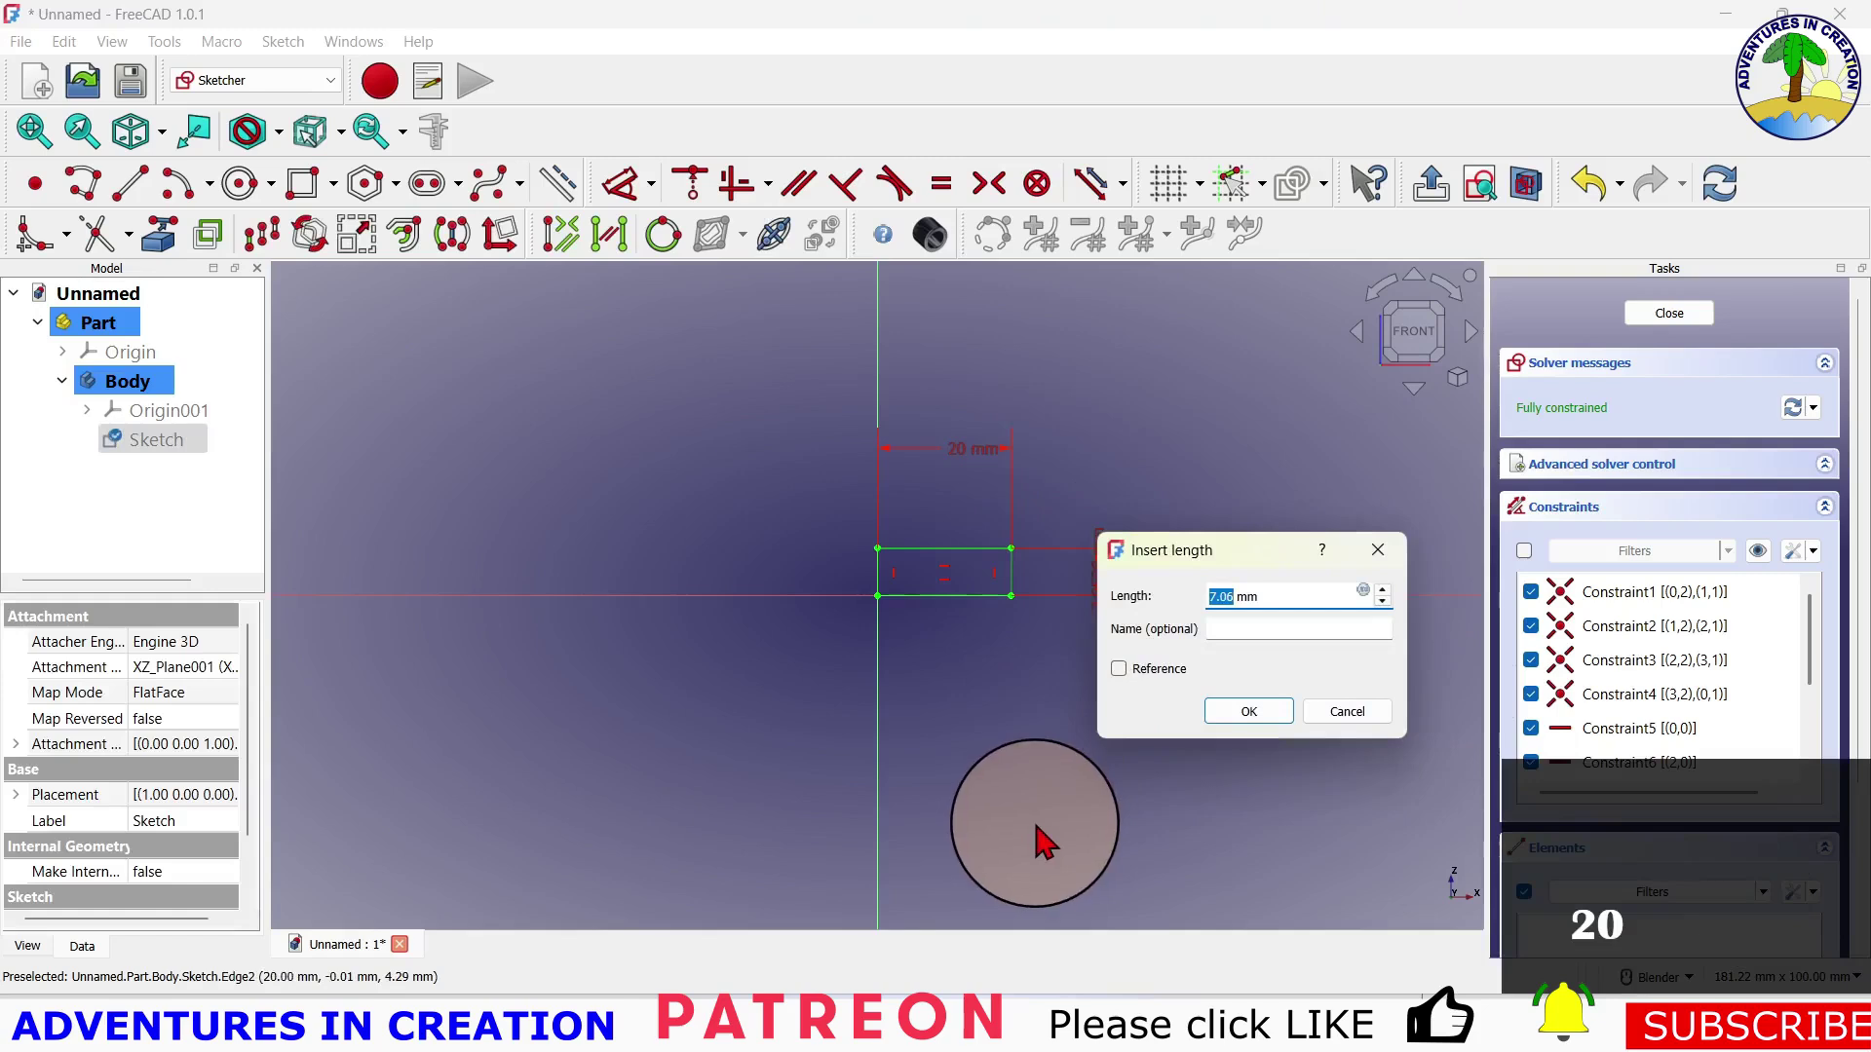
text(5)
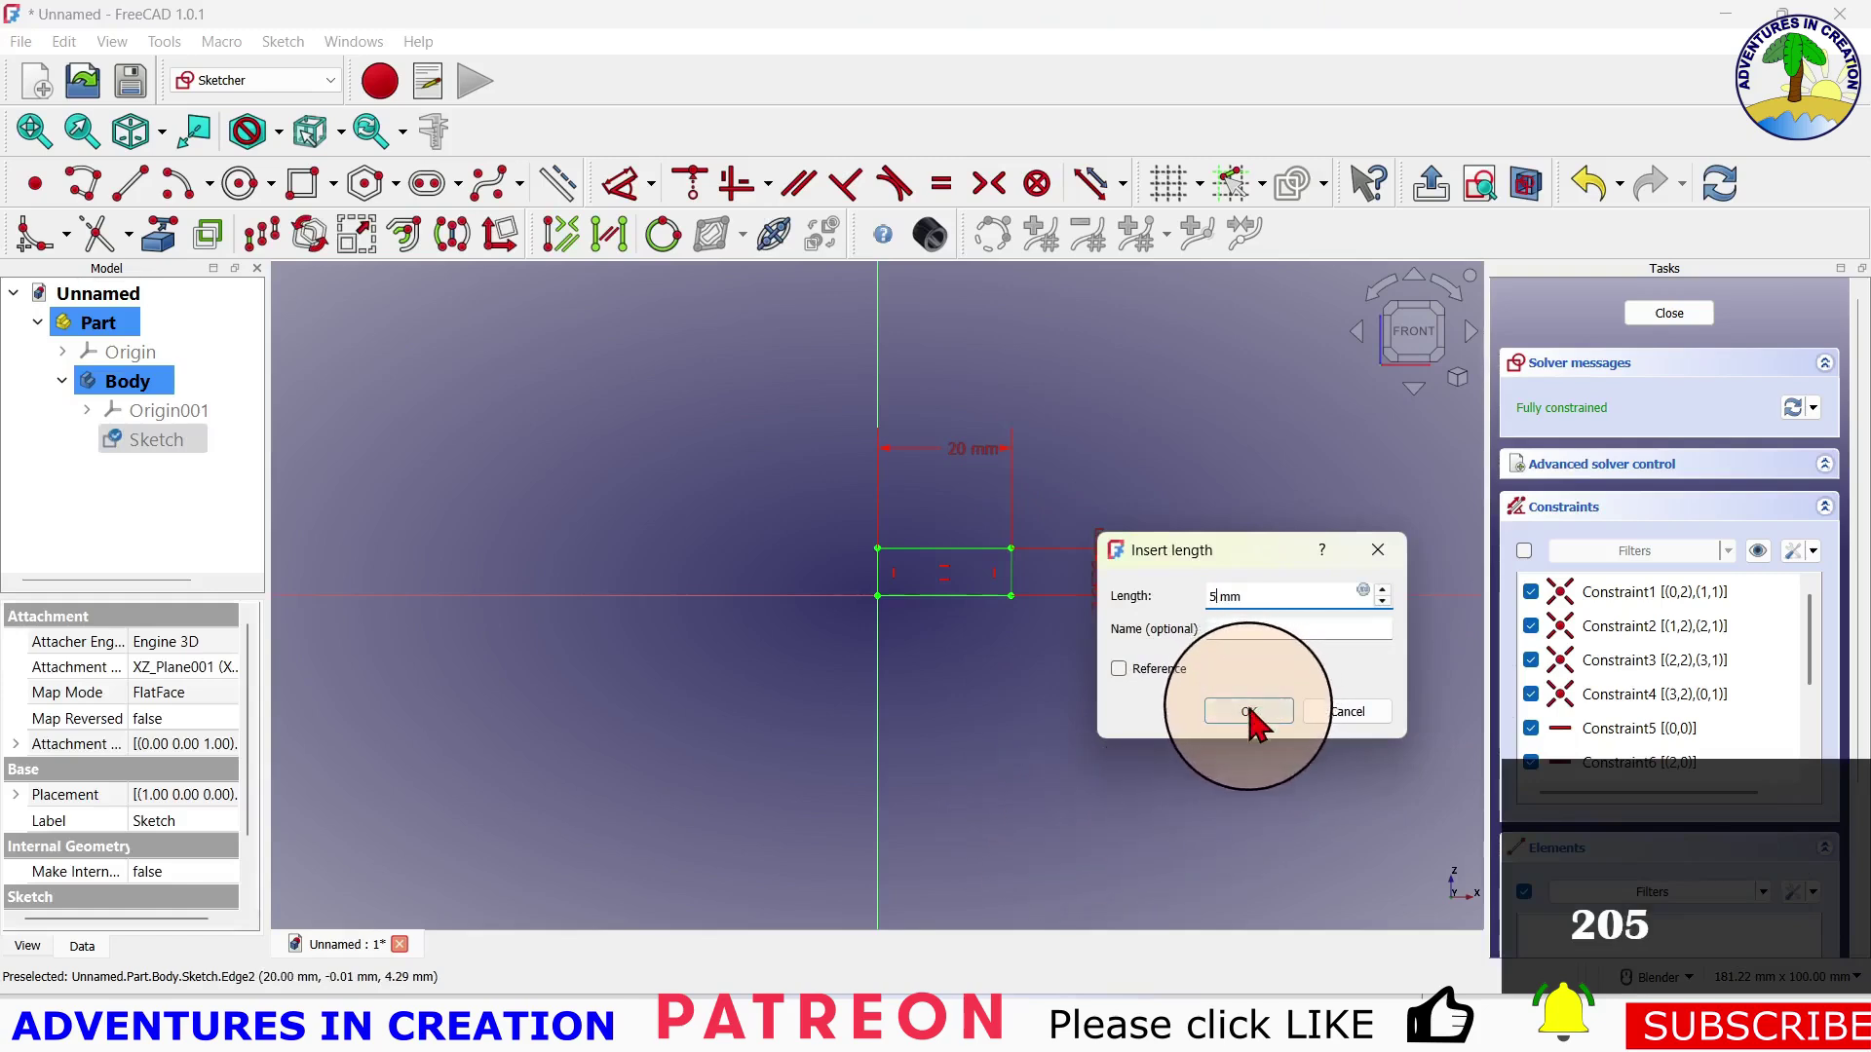
click(1248, 709)
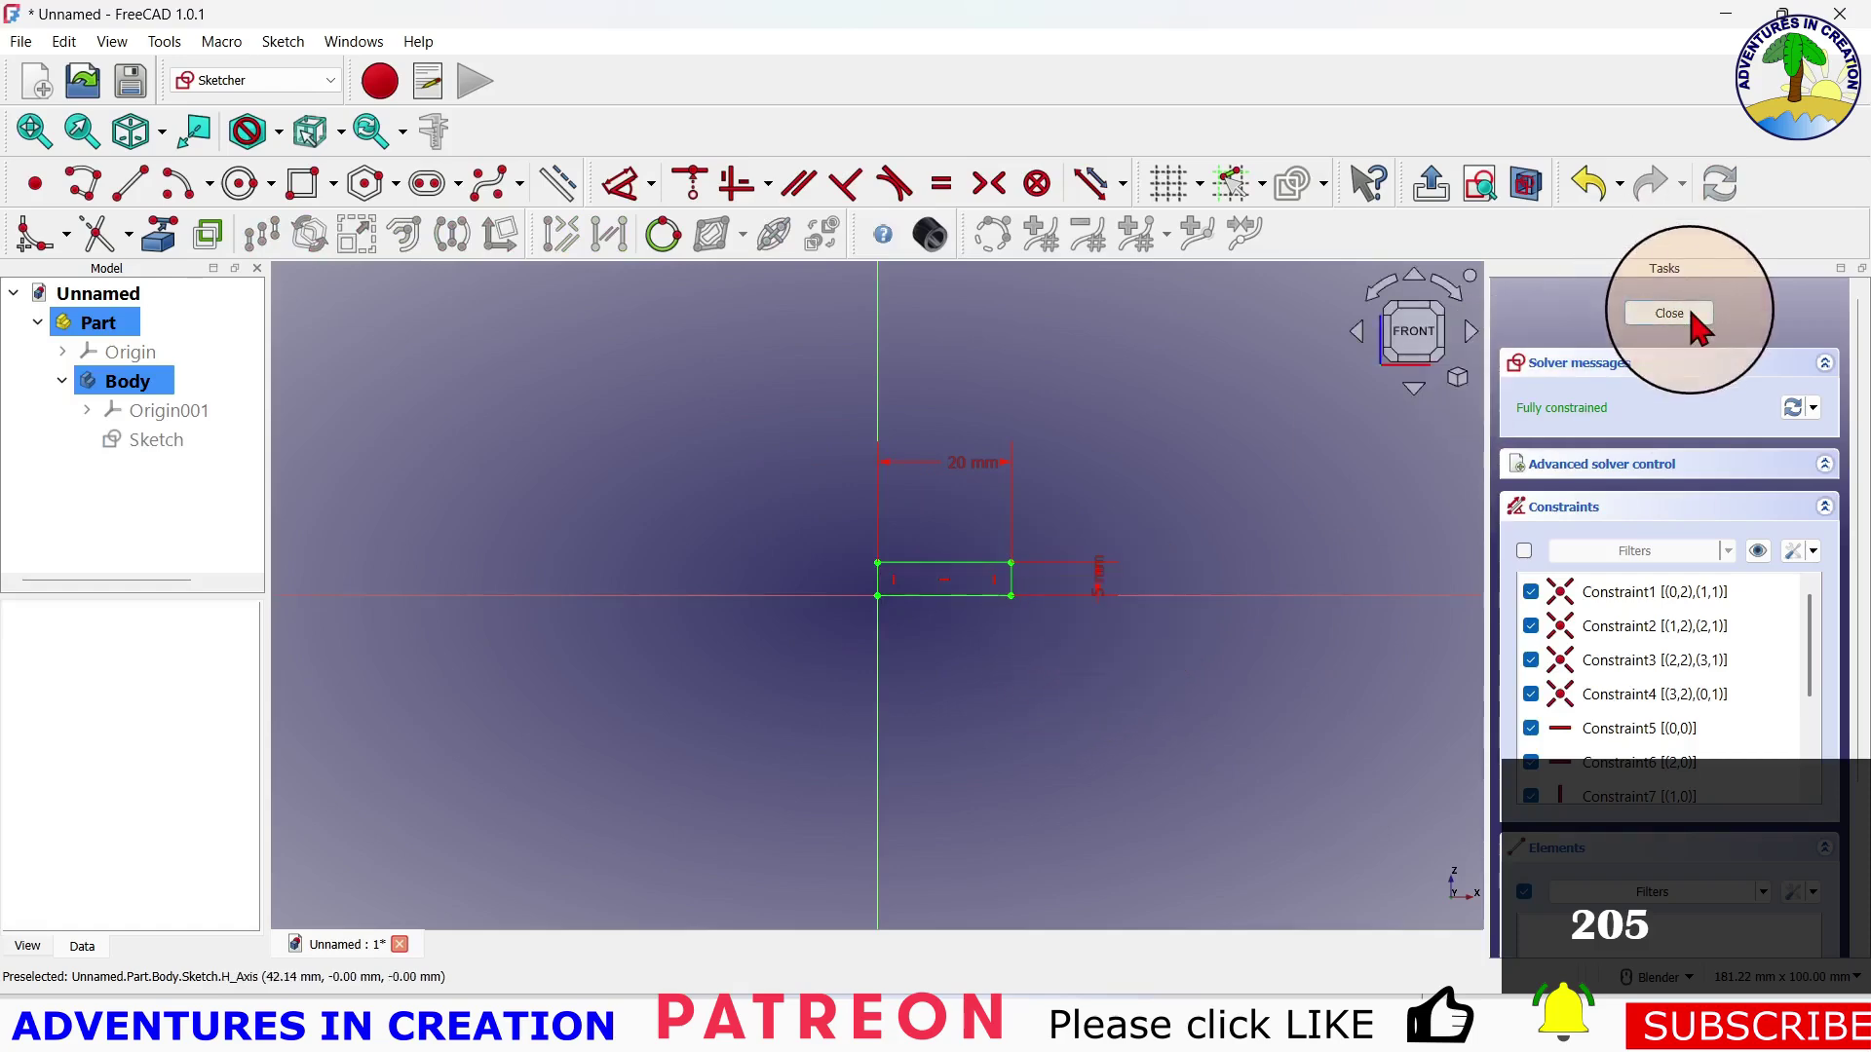
click(1669, 314)
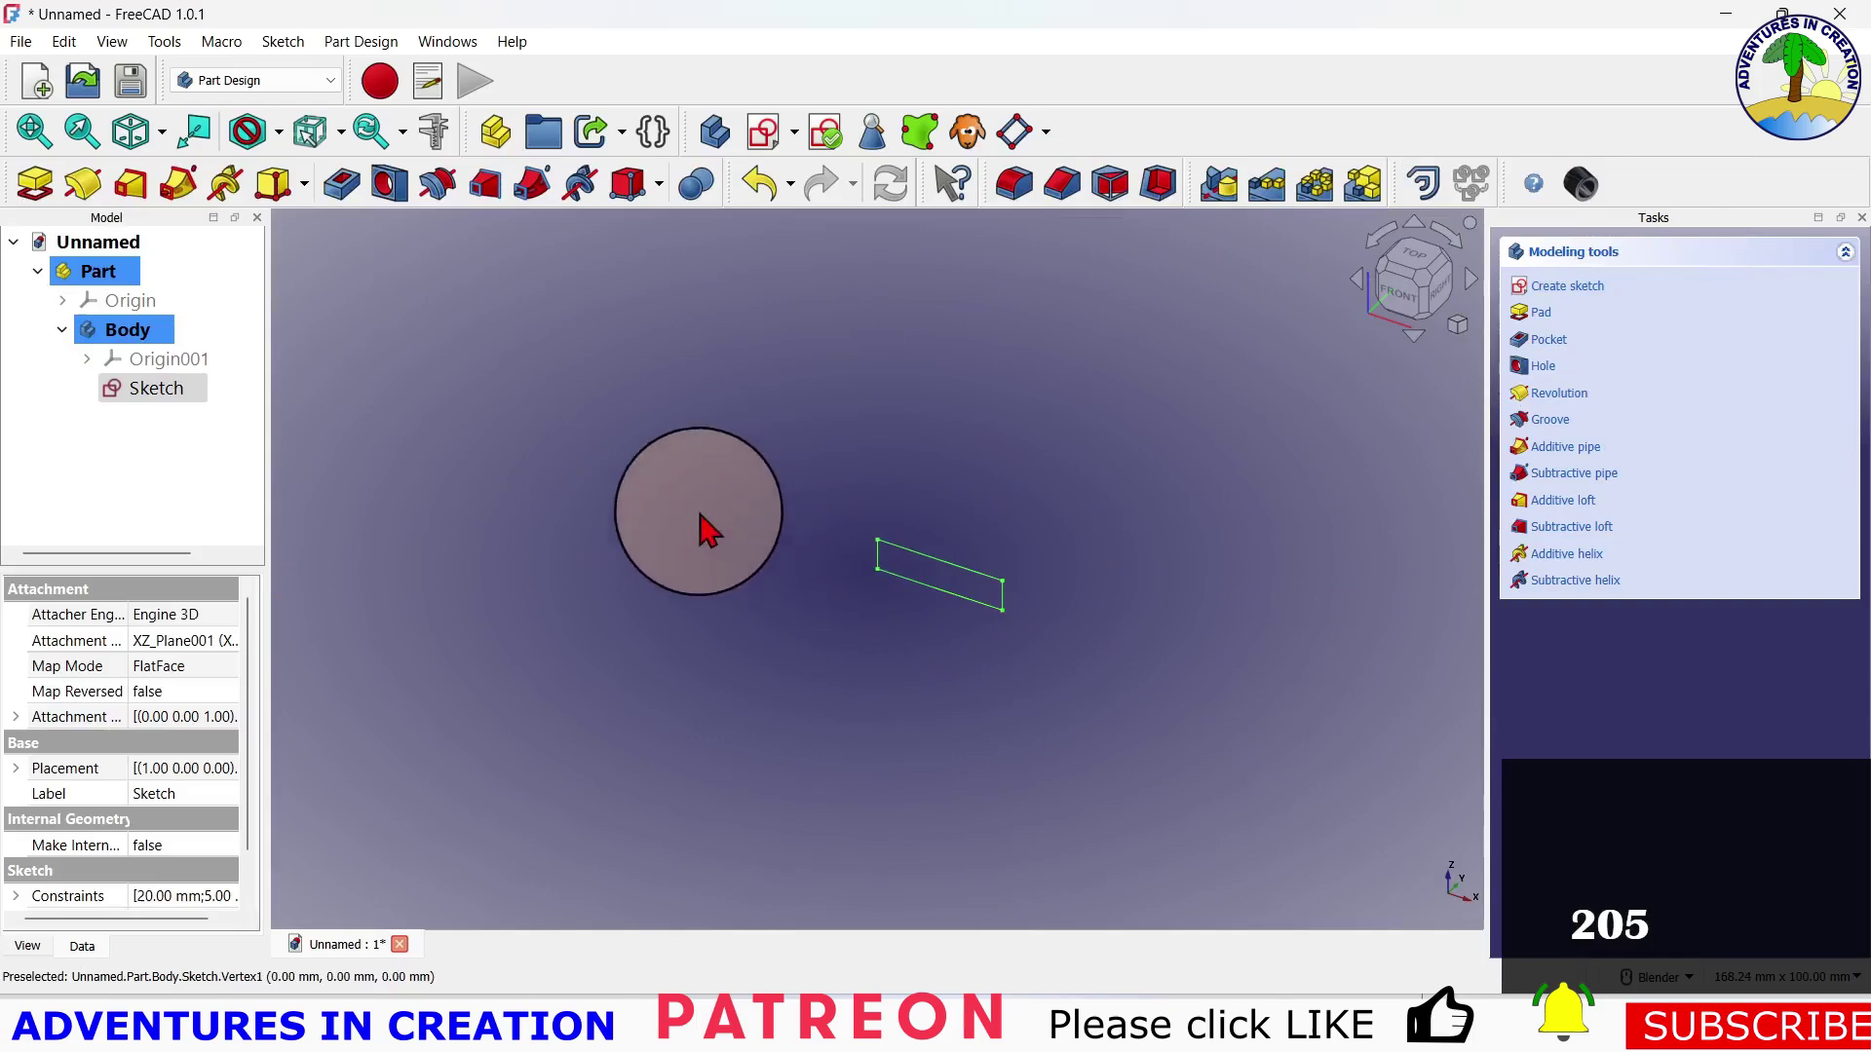
Create an additive helix from the rectangle sketch around the vertical sketch axis and inspect its preview from the front
click(221, 189)
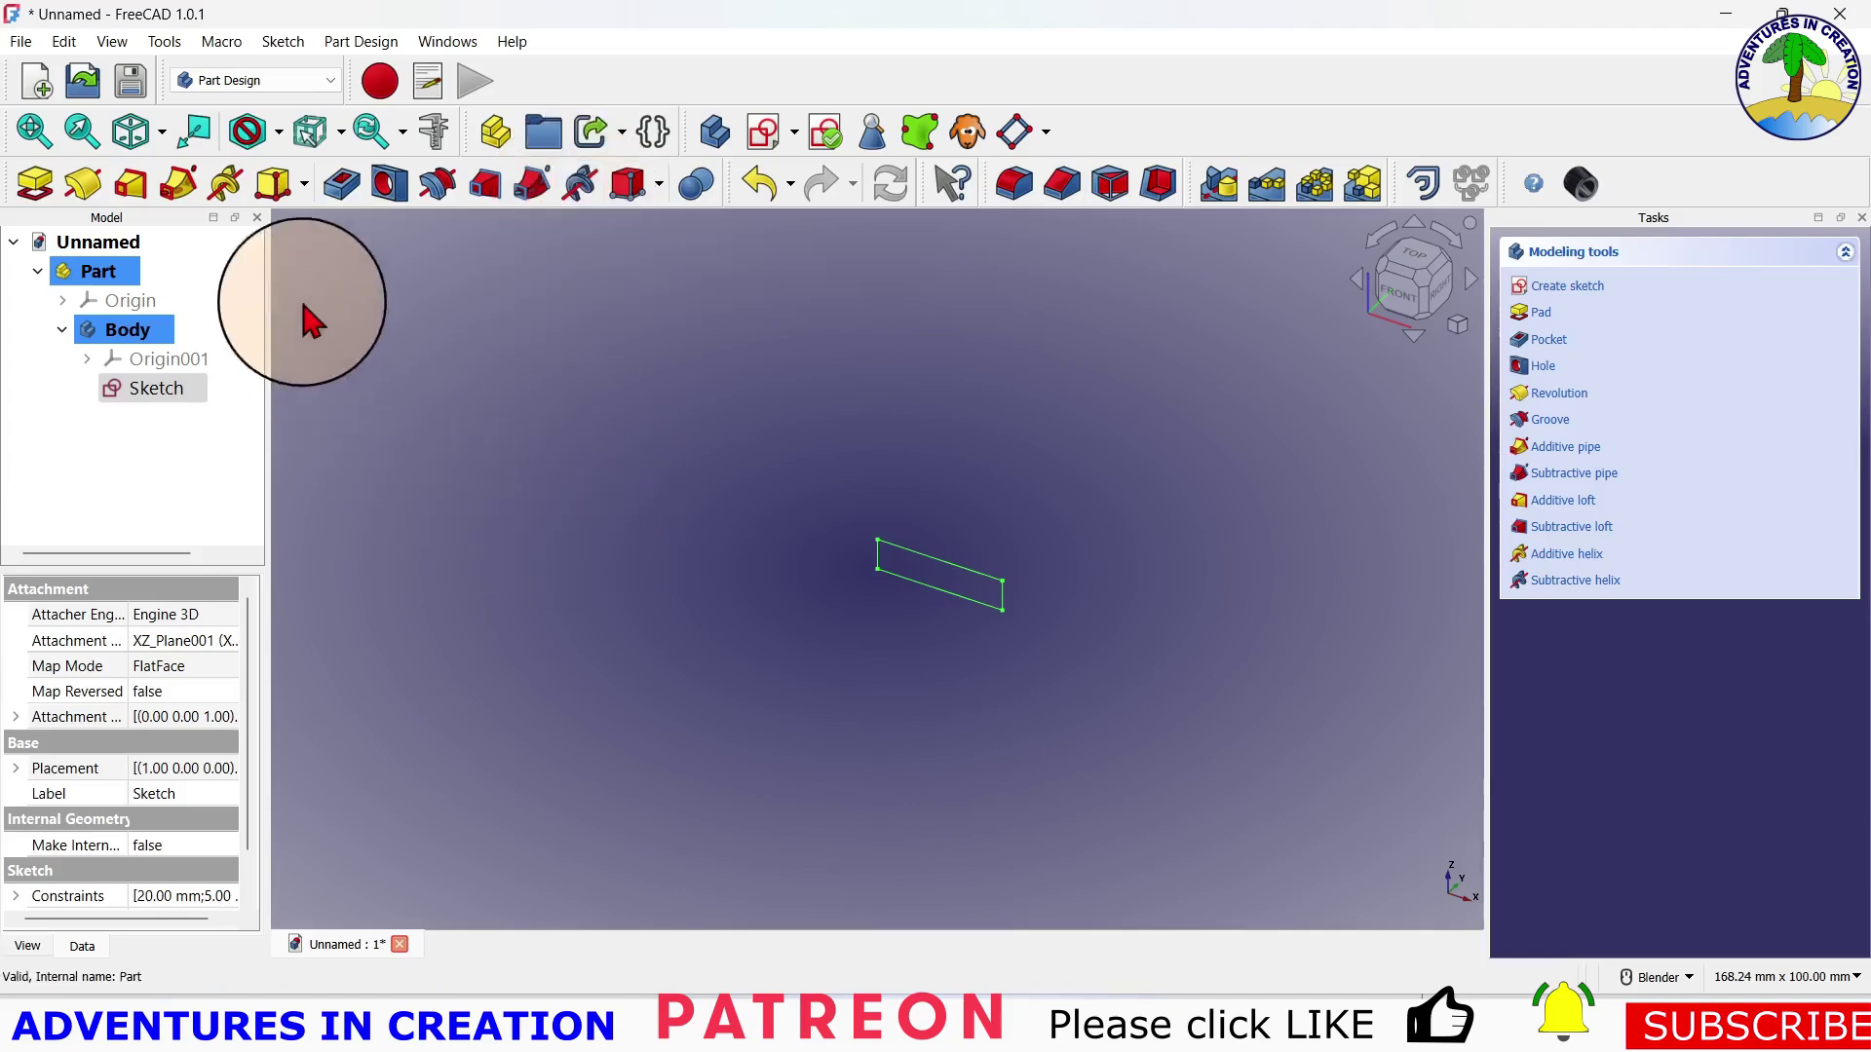
click(230, 191)
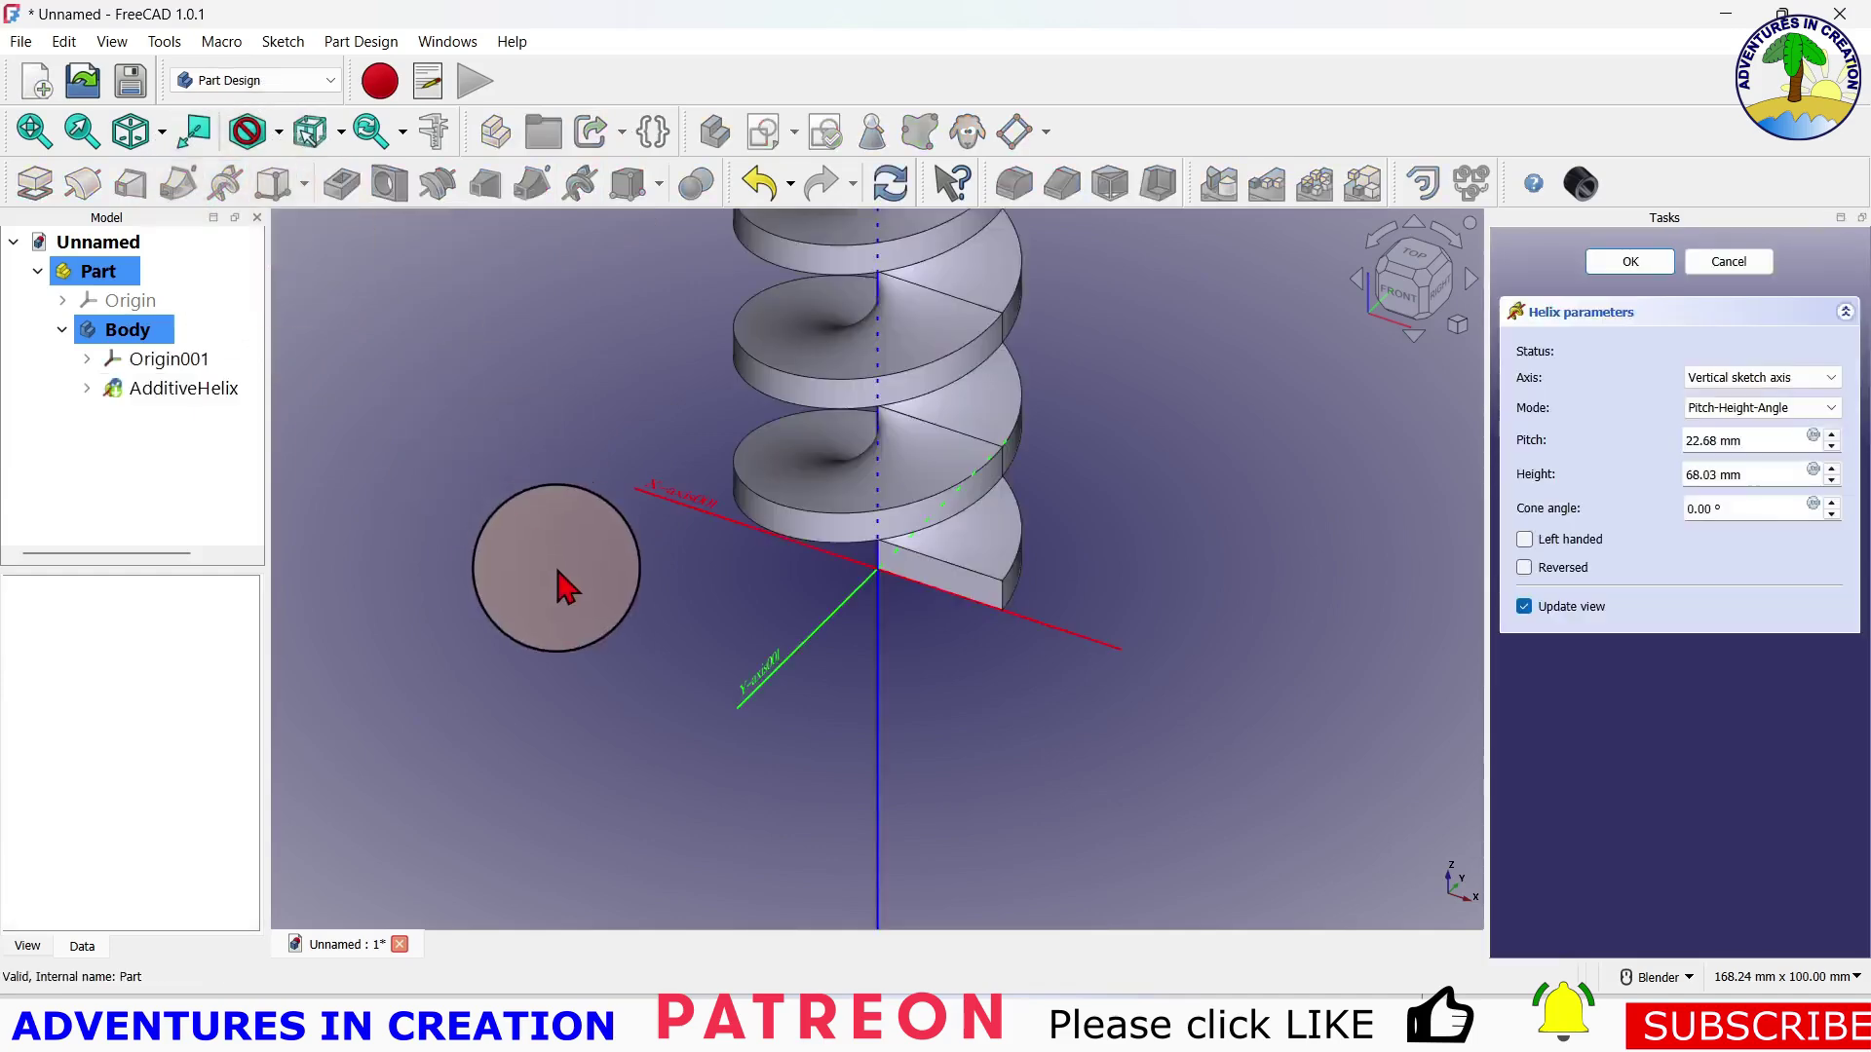
scroll(561, 589, down, 4)
scroll(555, 385, up, 3)
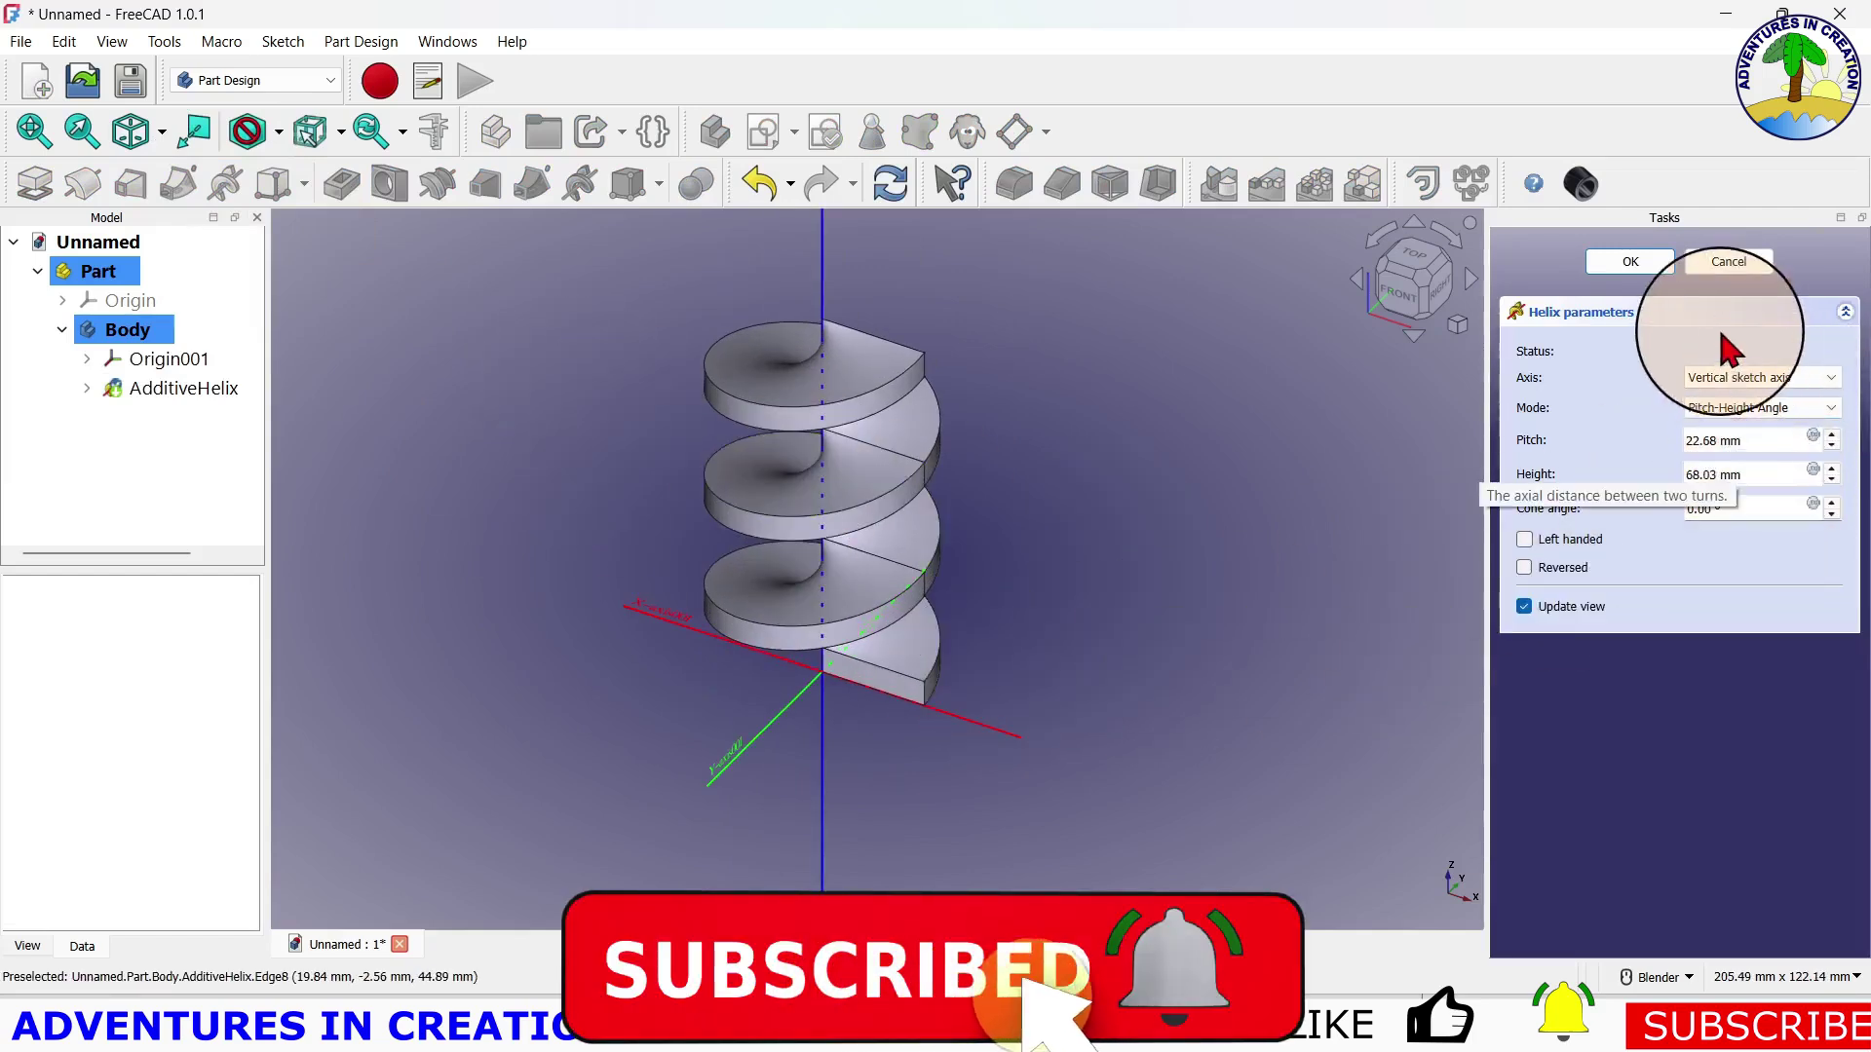
scroll(826, 733, up, 3)
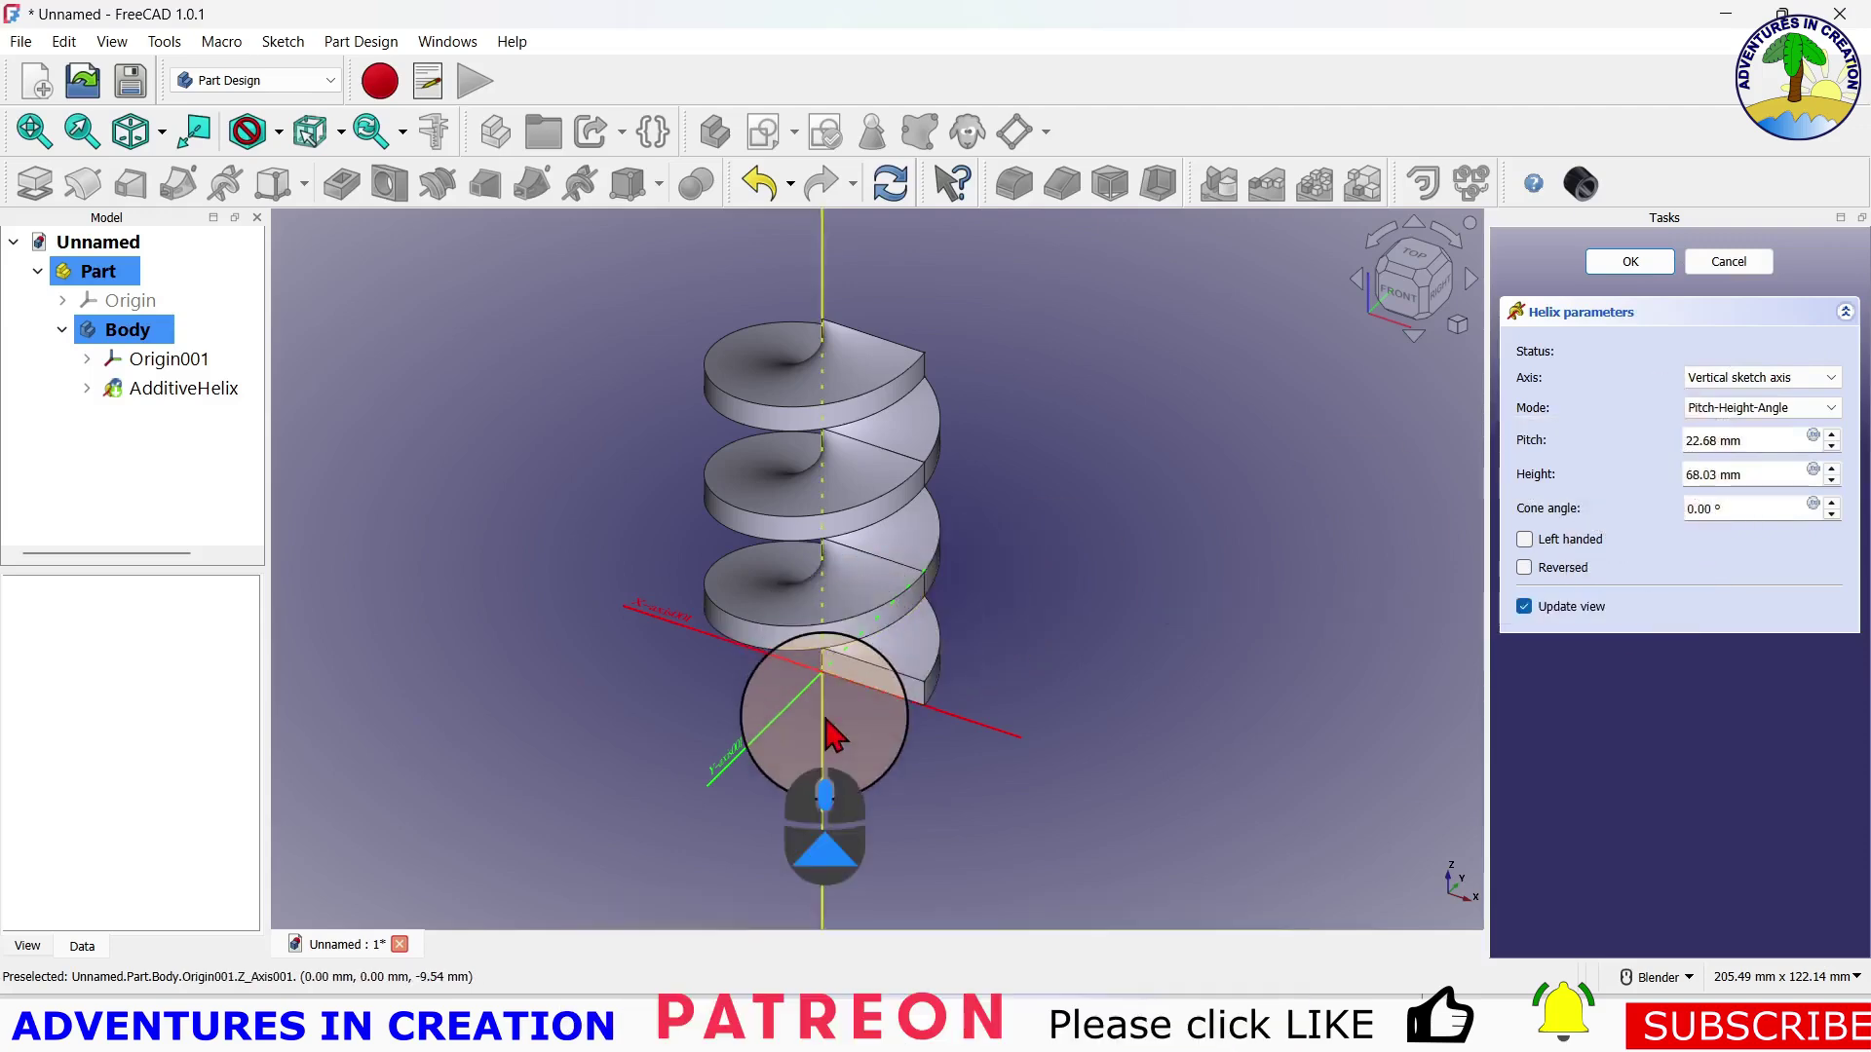
scroll(827, 733, down, 5)
middle_drag(827, 733, 857, 647)
scroll(906, 628, down, 2)
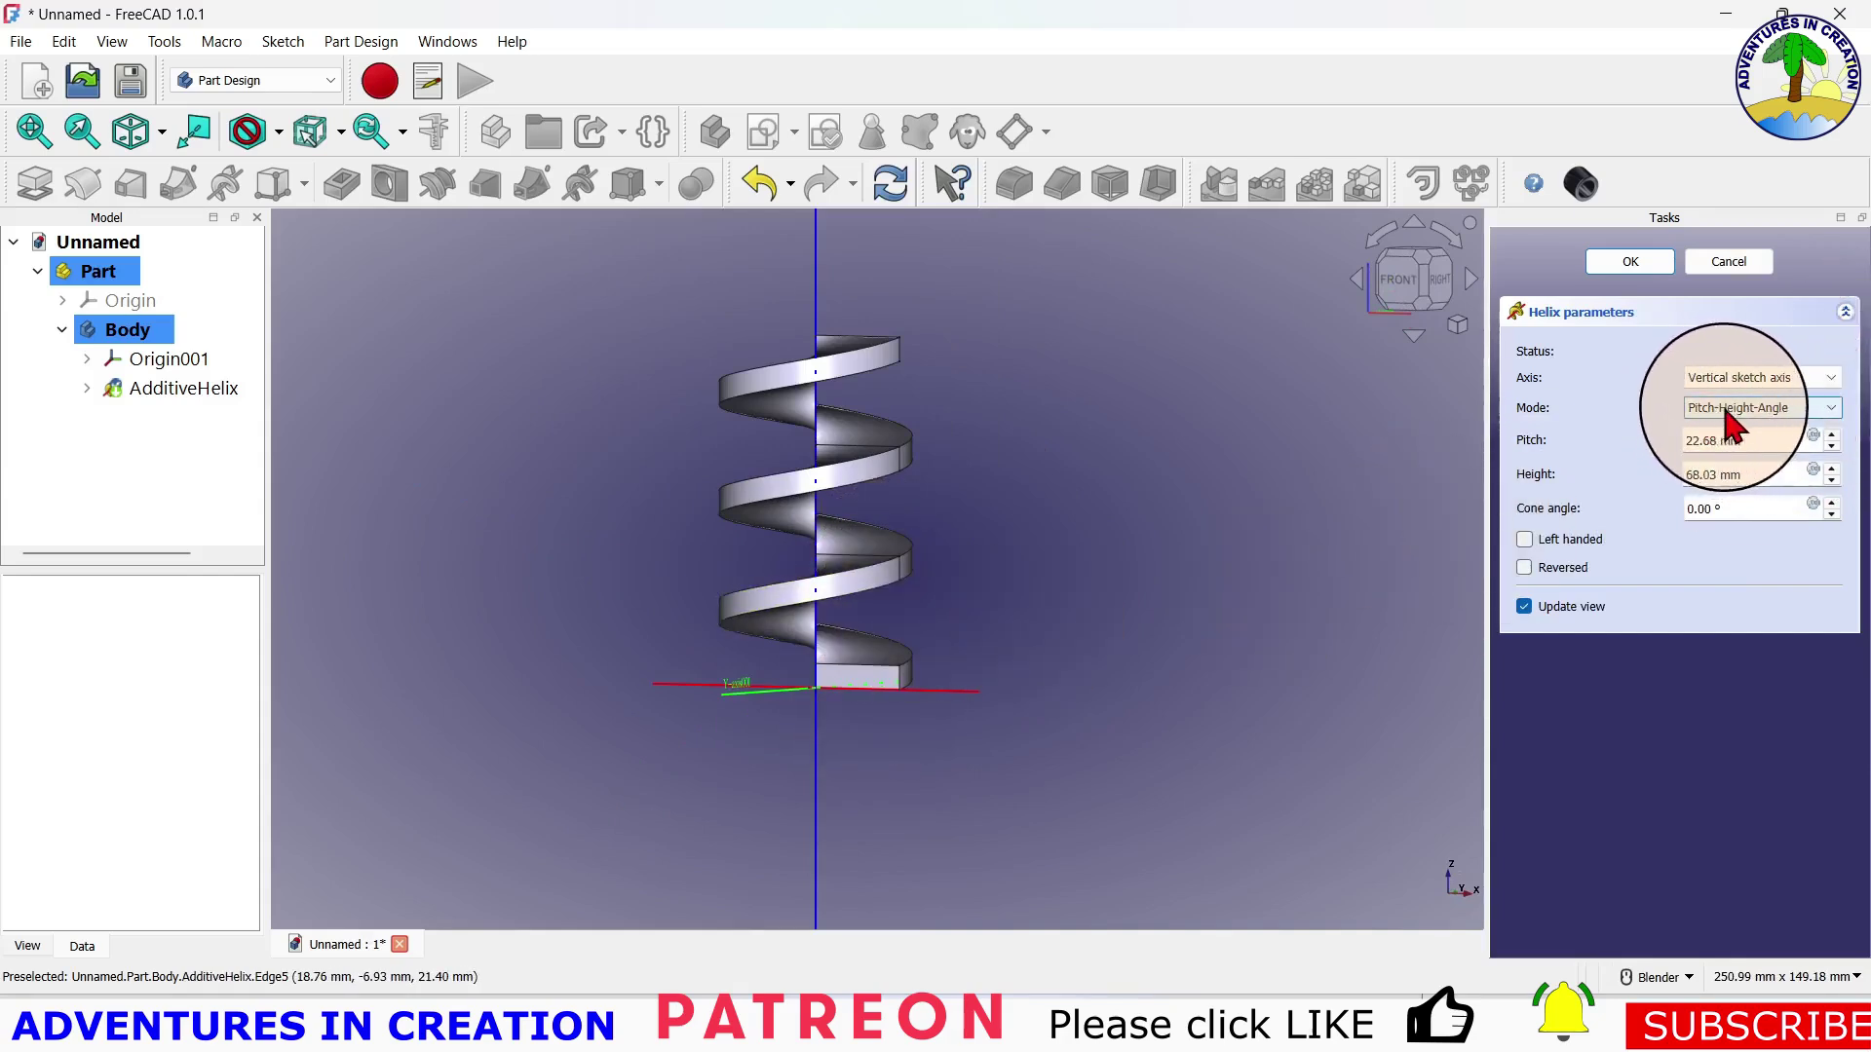
Try the helix's Pitch-Turns-Angle mode and return it to Pitch-Height-Angle
click(1832, 408)
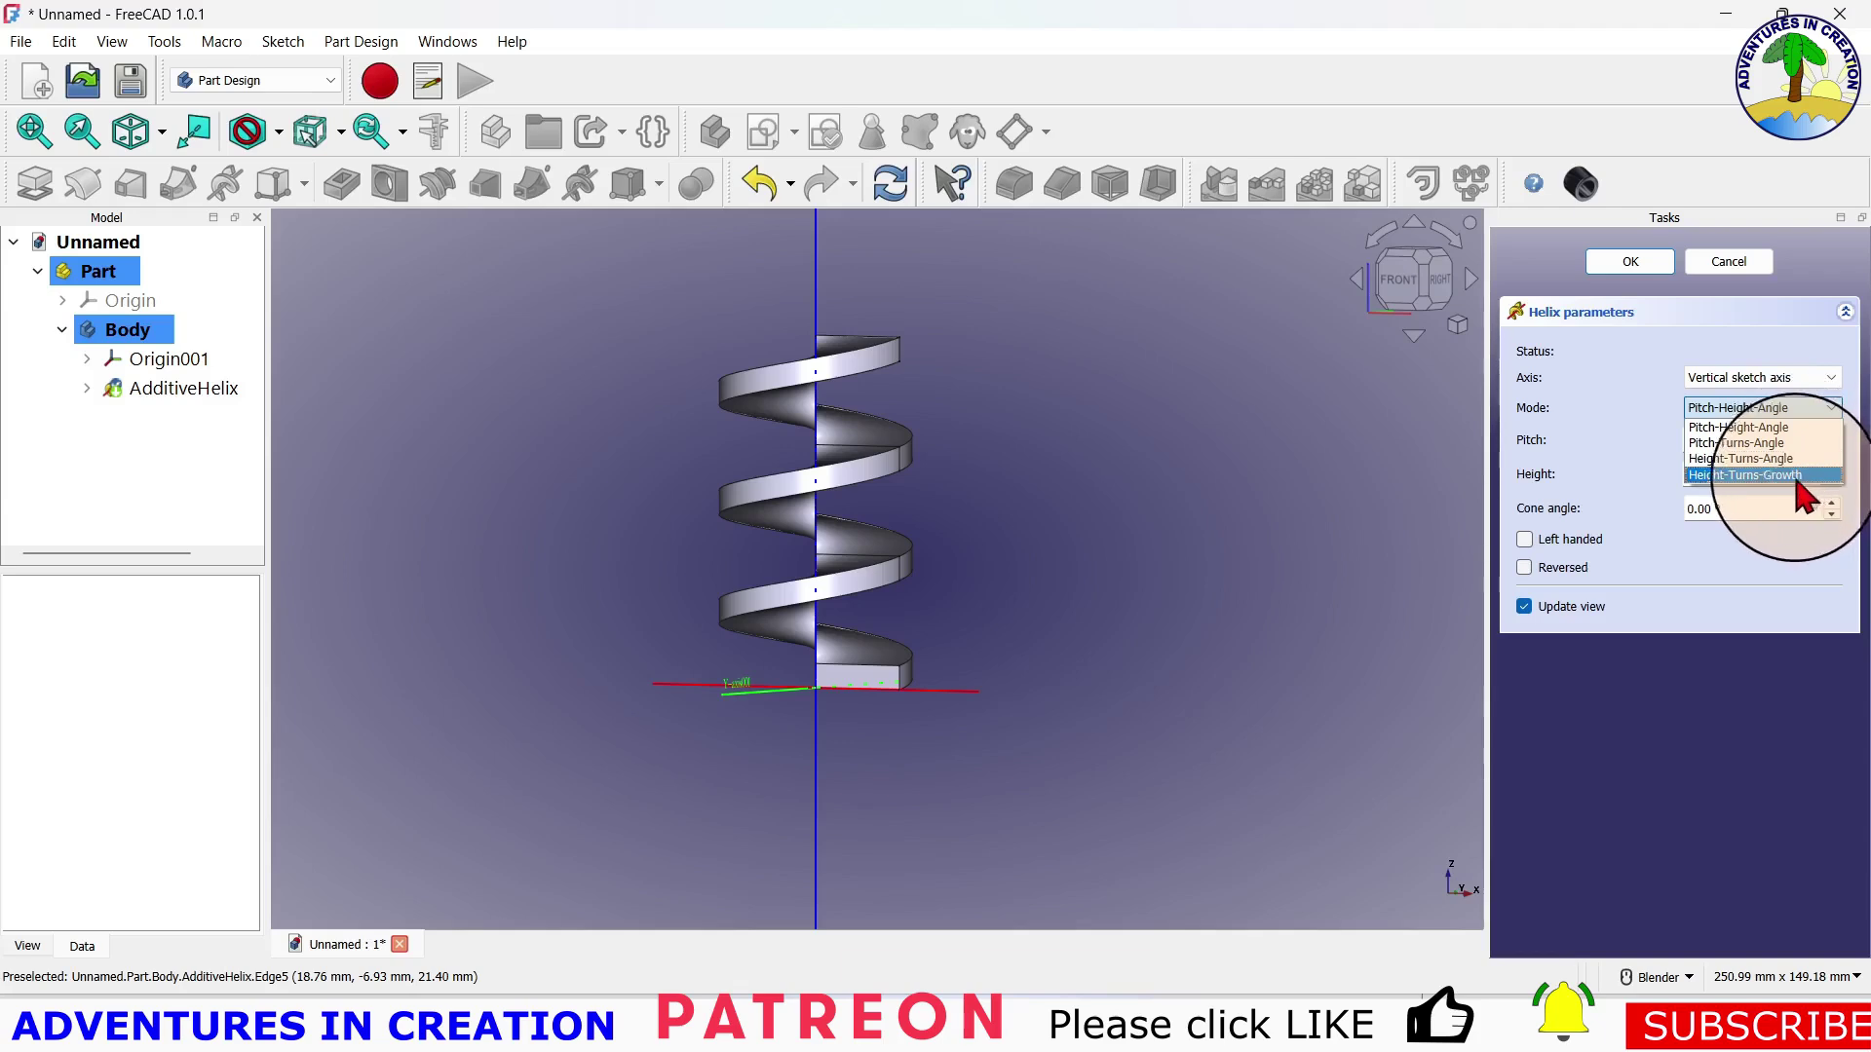
click(1771, 450)
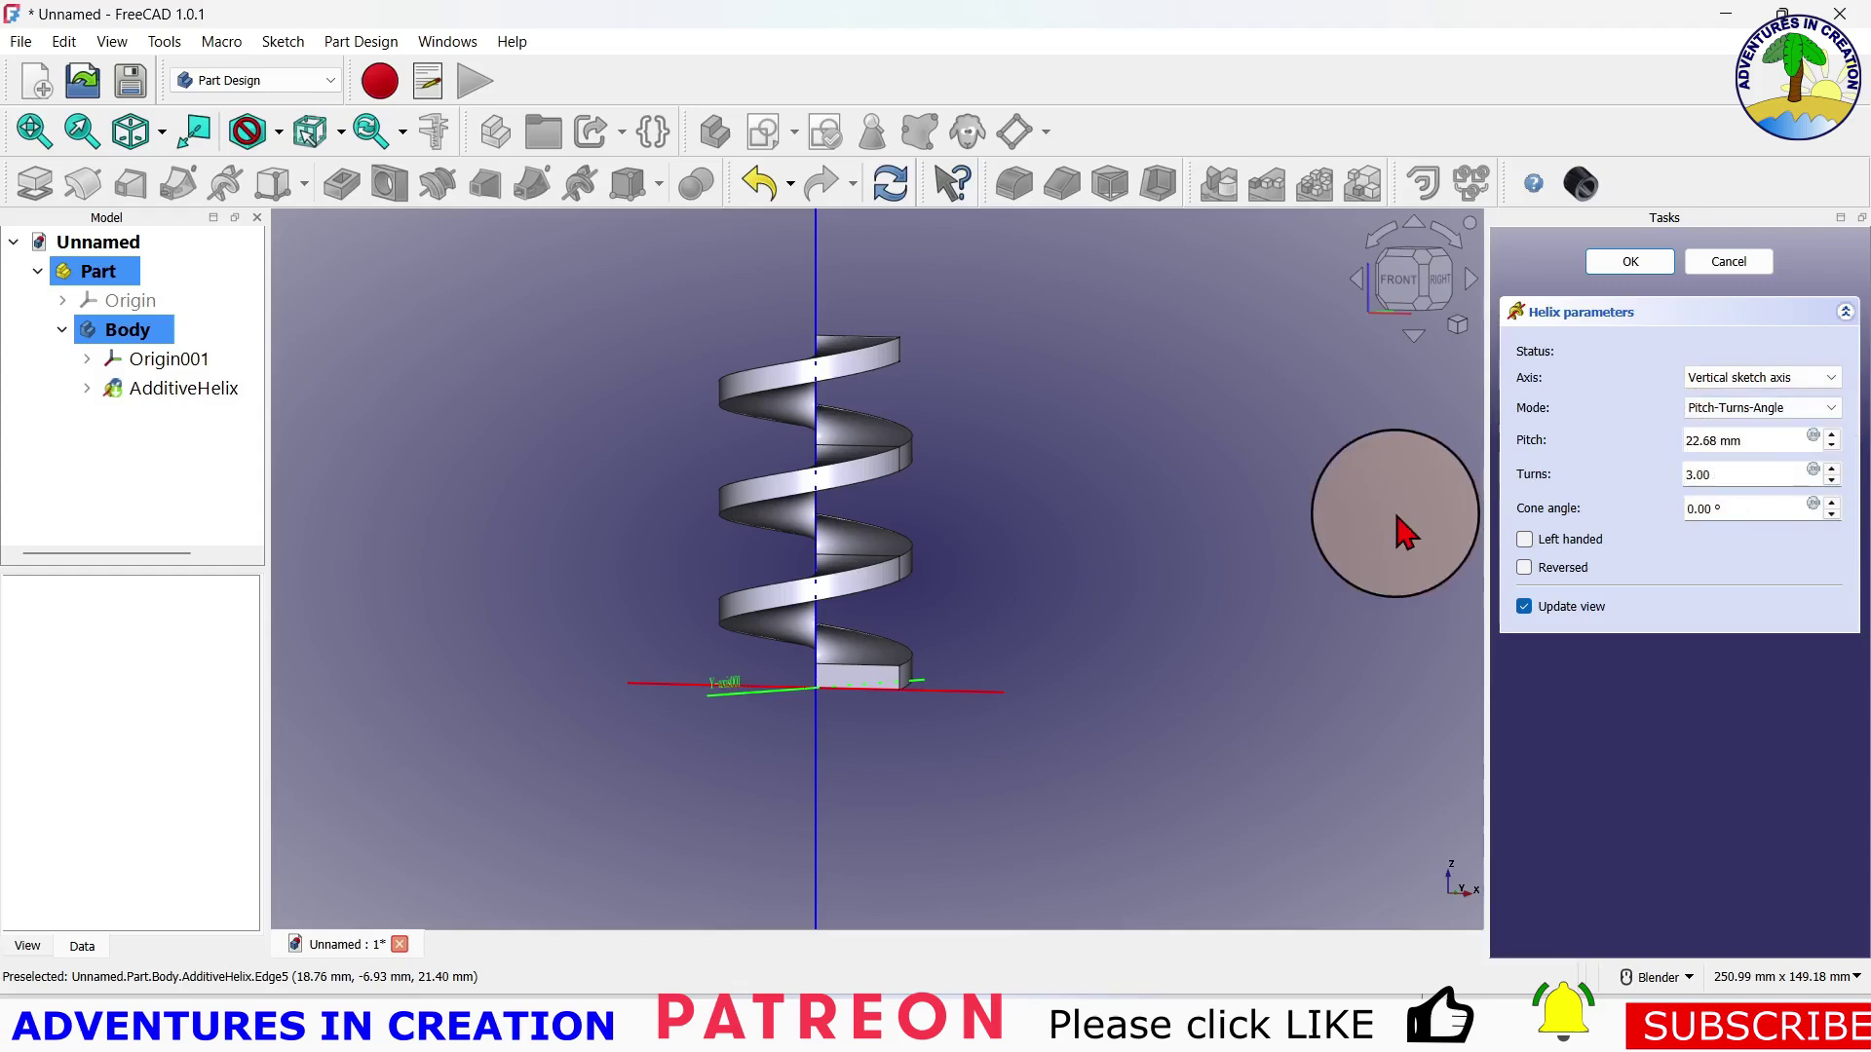
click(1783, 408)
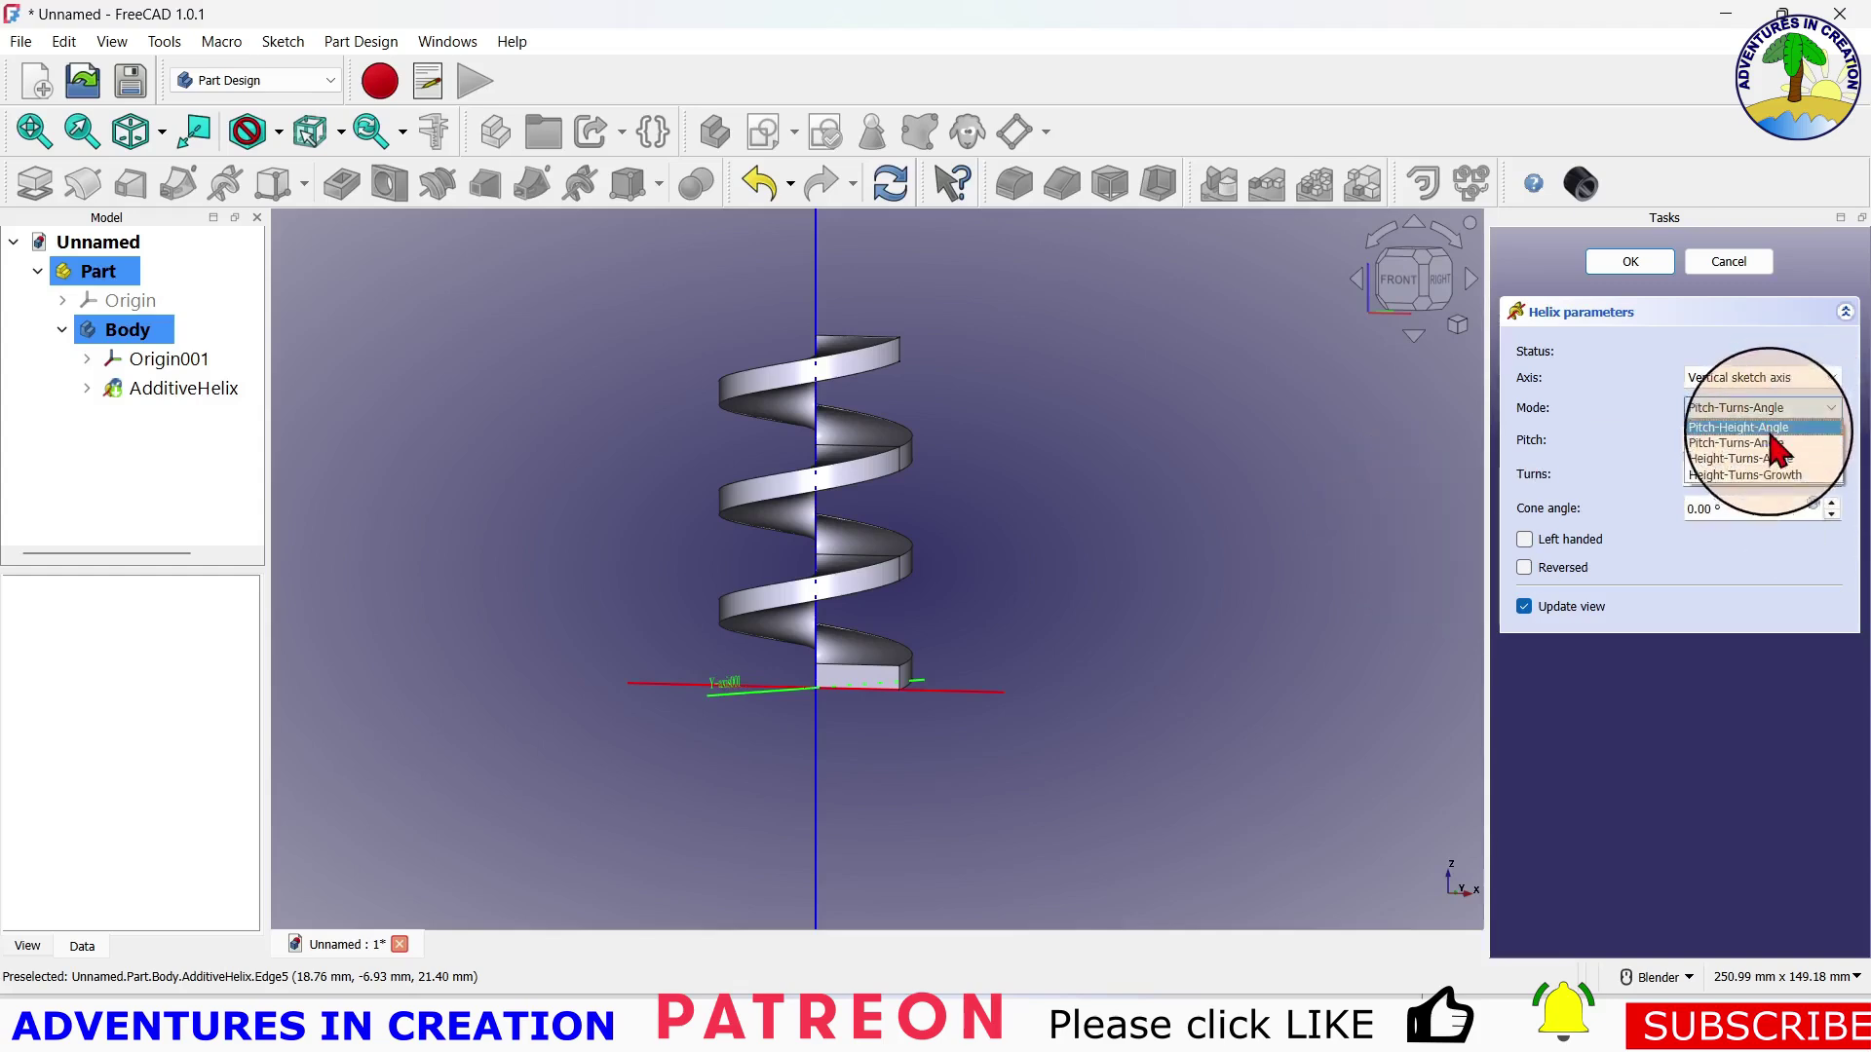
click(1771, 428)
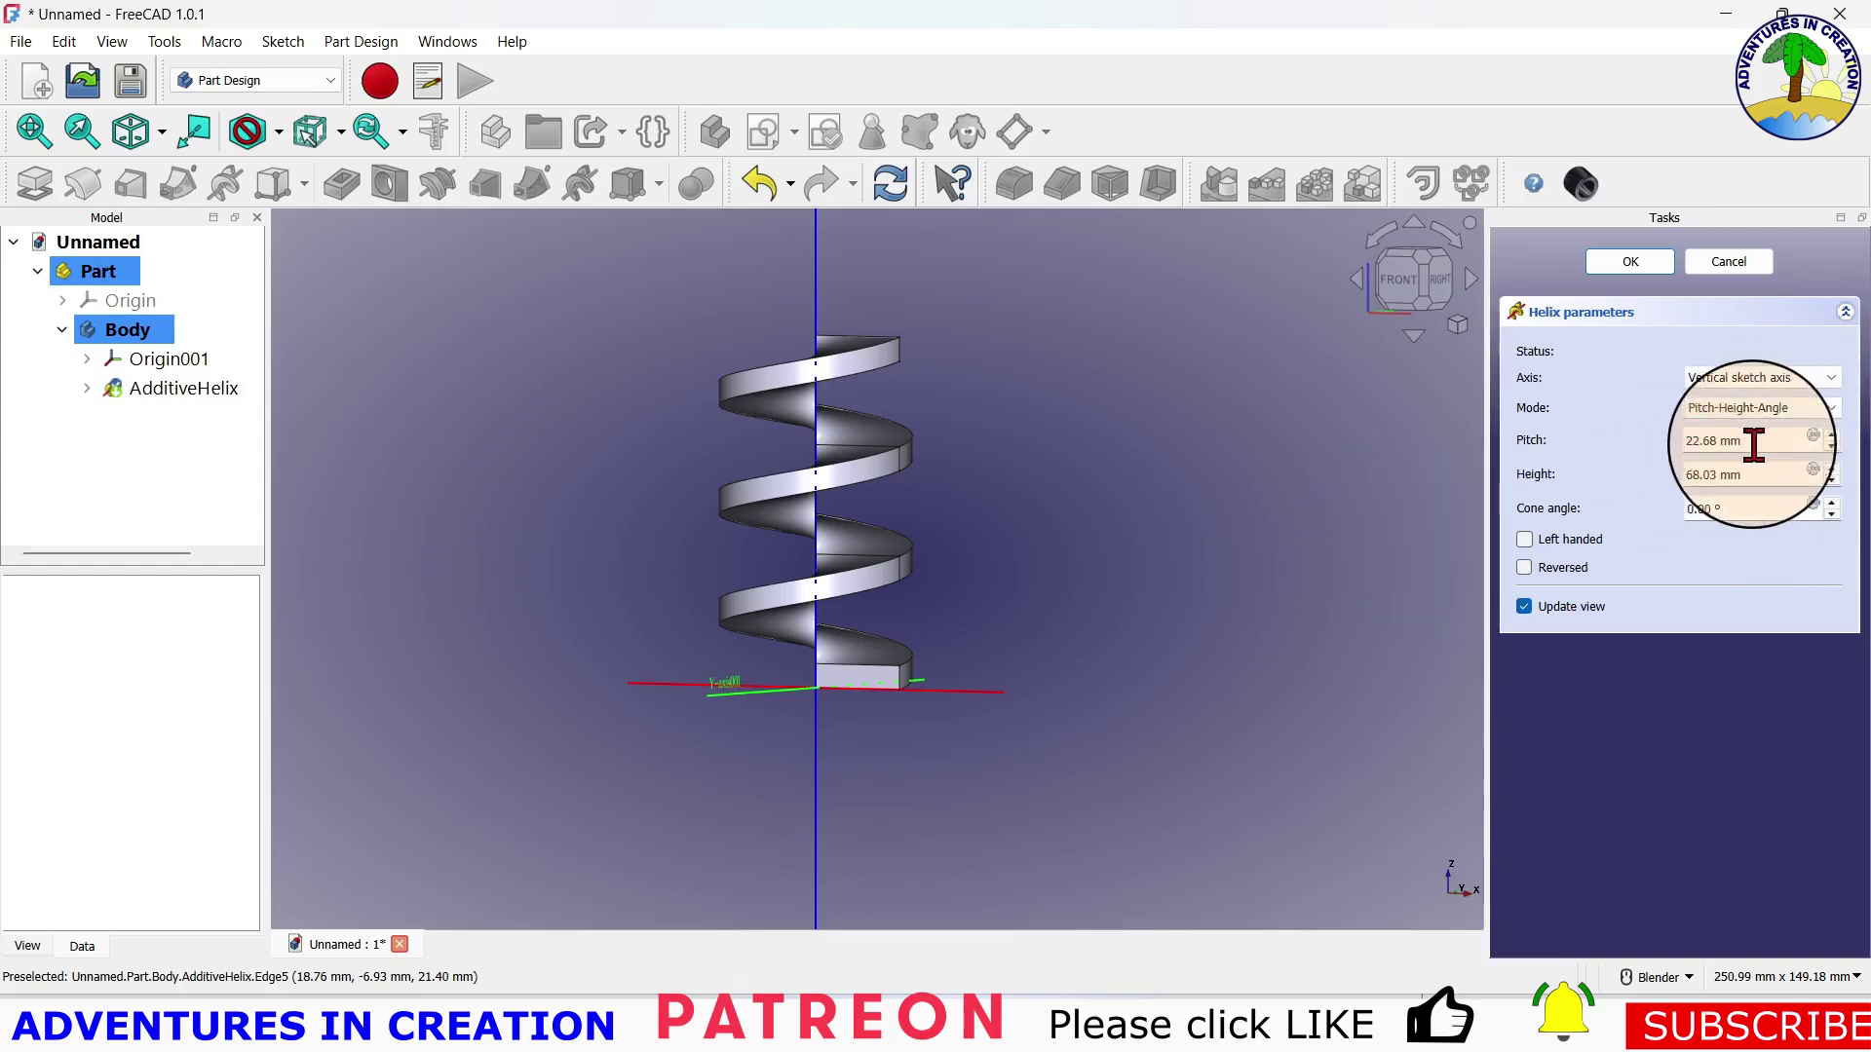
Set the helix height to 100 mm and finish the feature
triple_click(1754, 444)
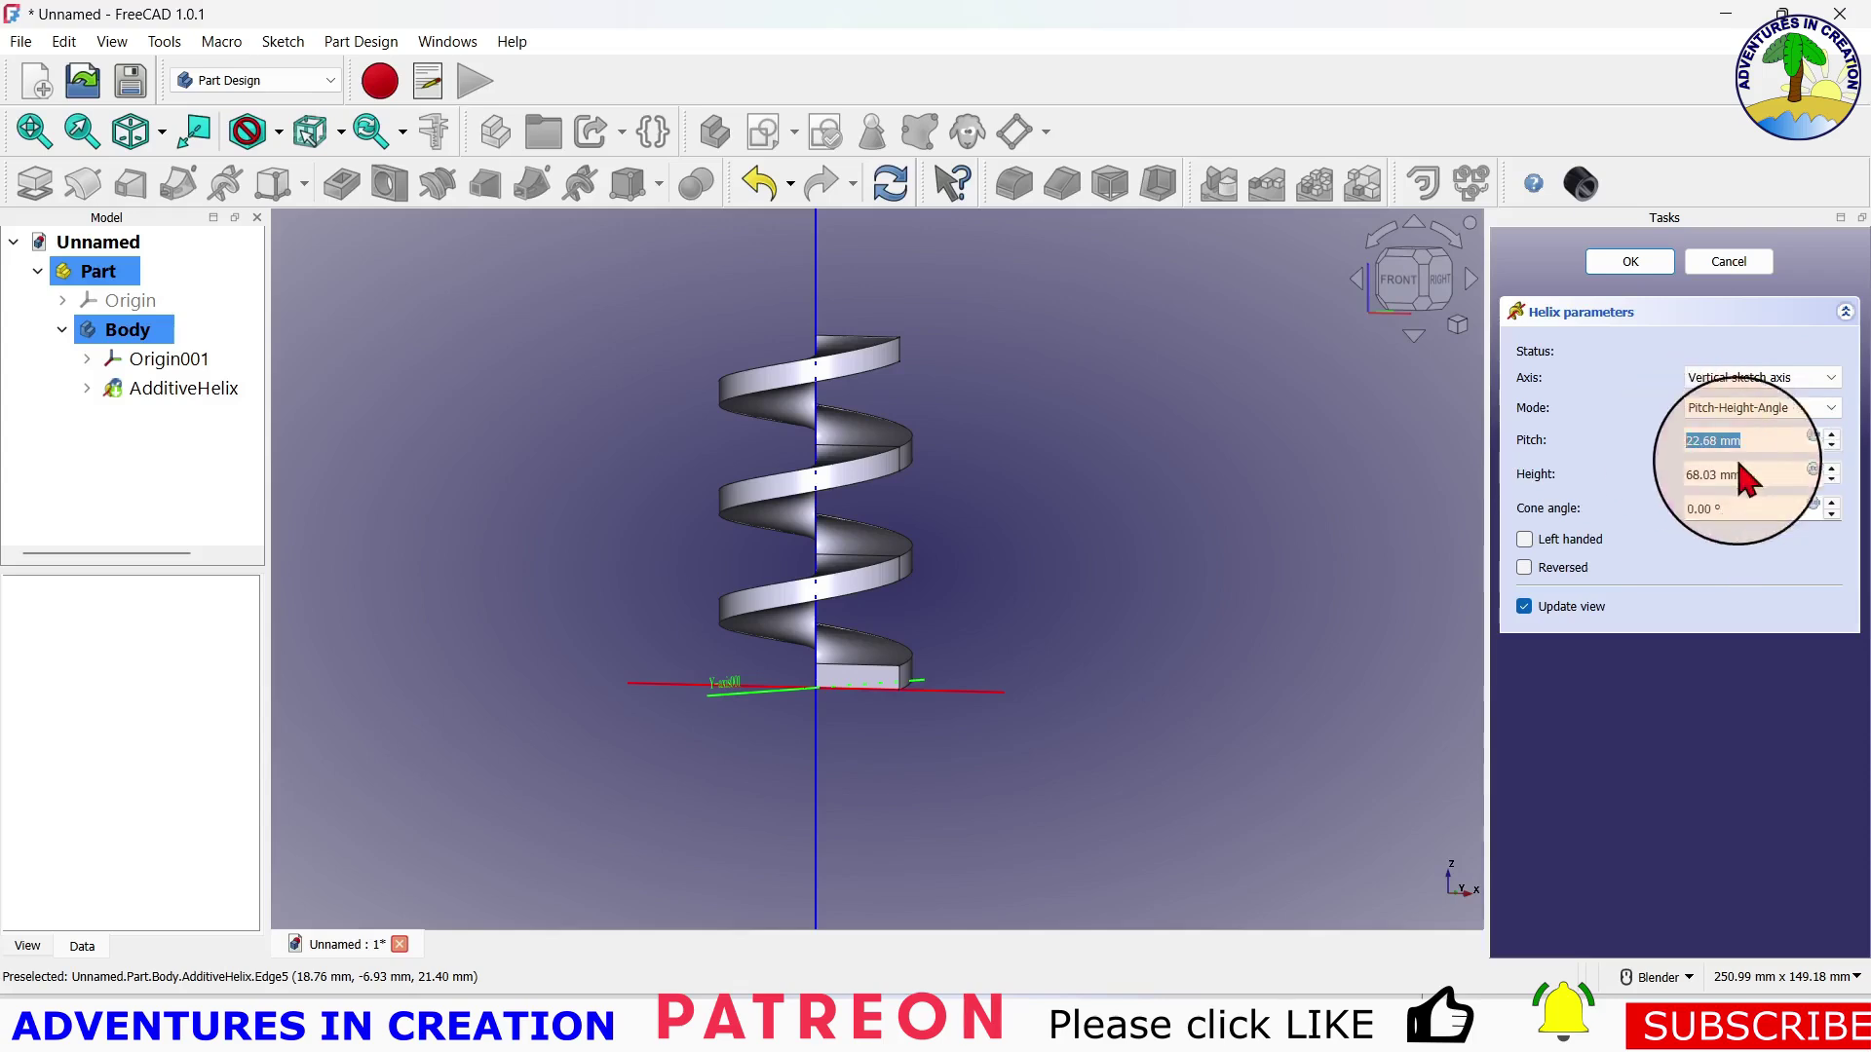
triple_click(1715, 475)
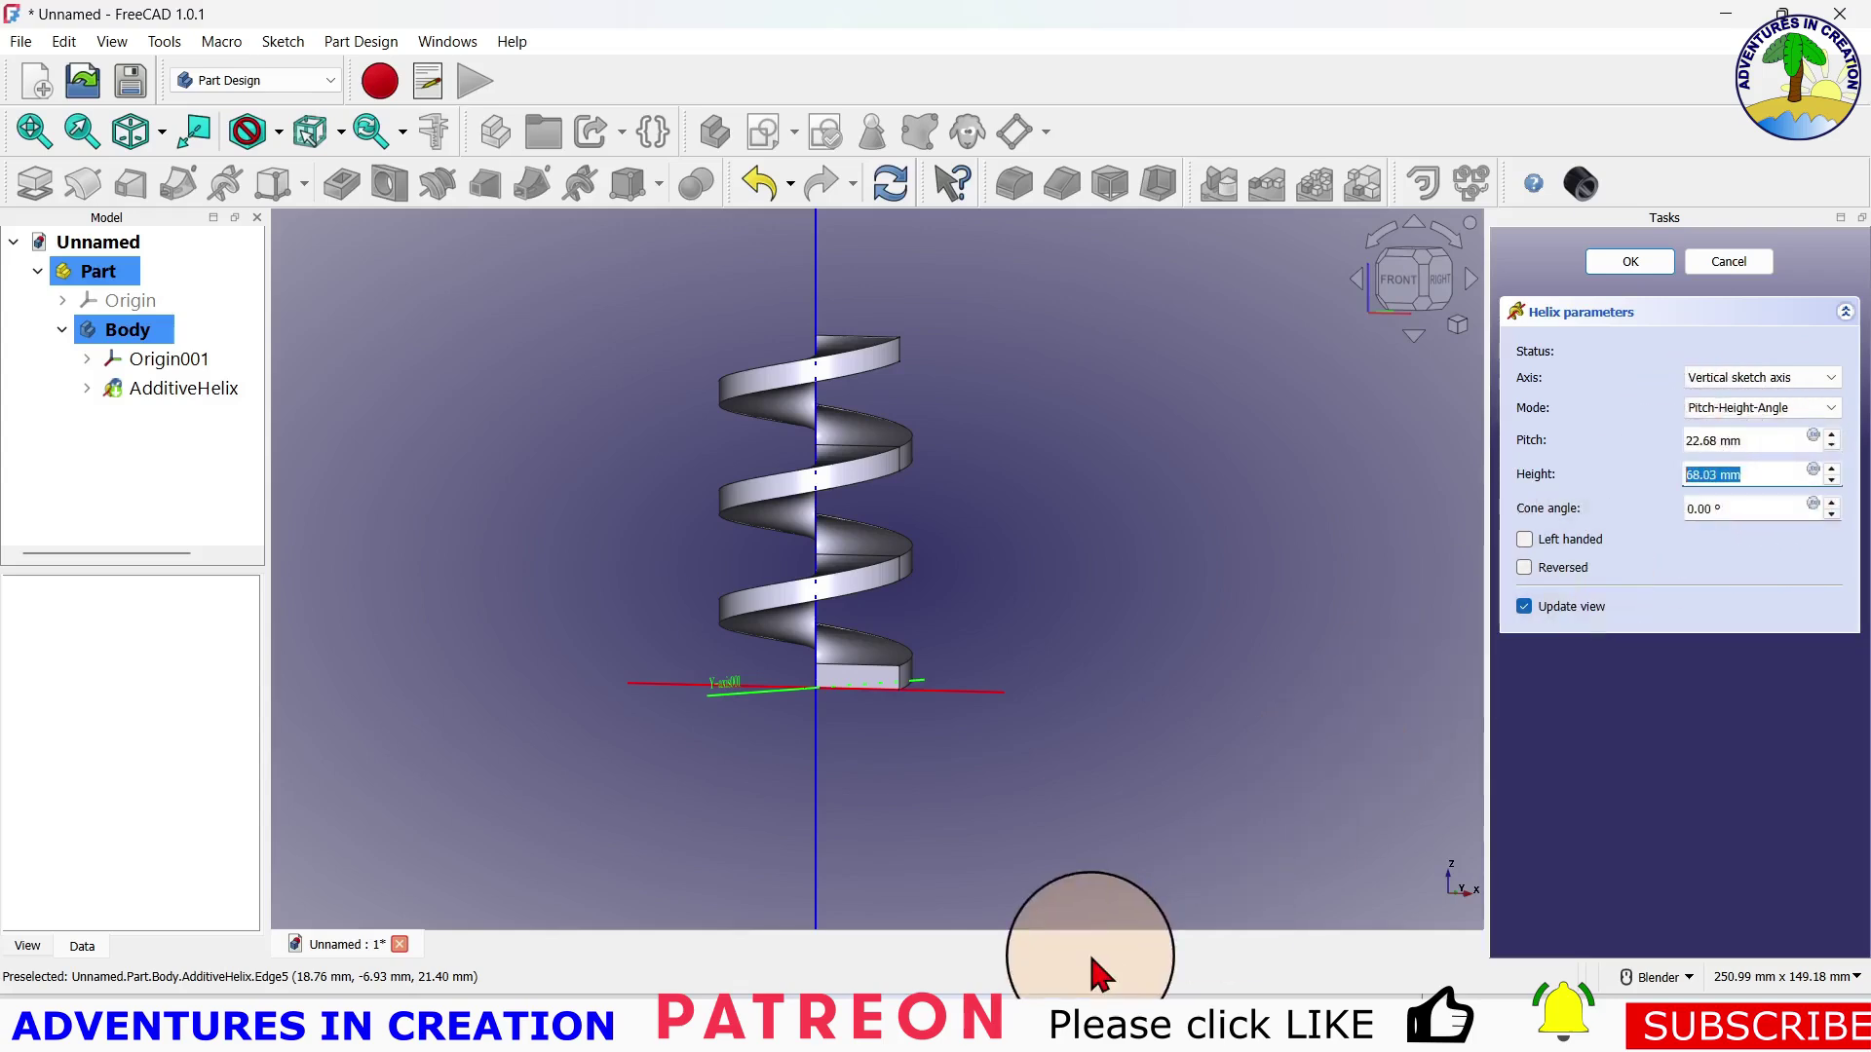
text(100)
key(Return)
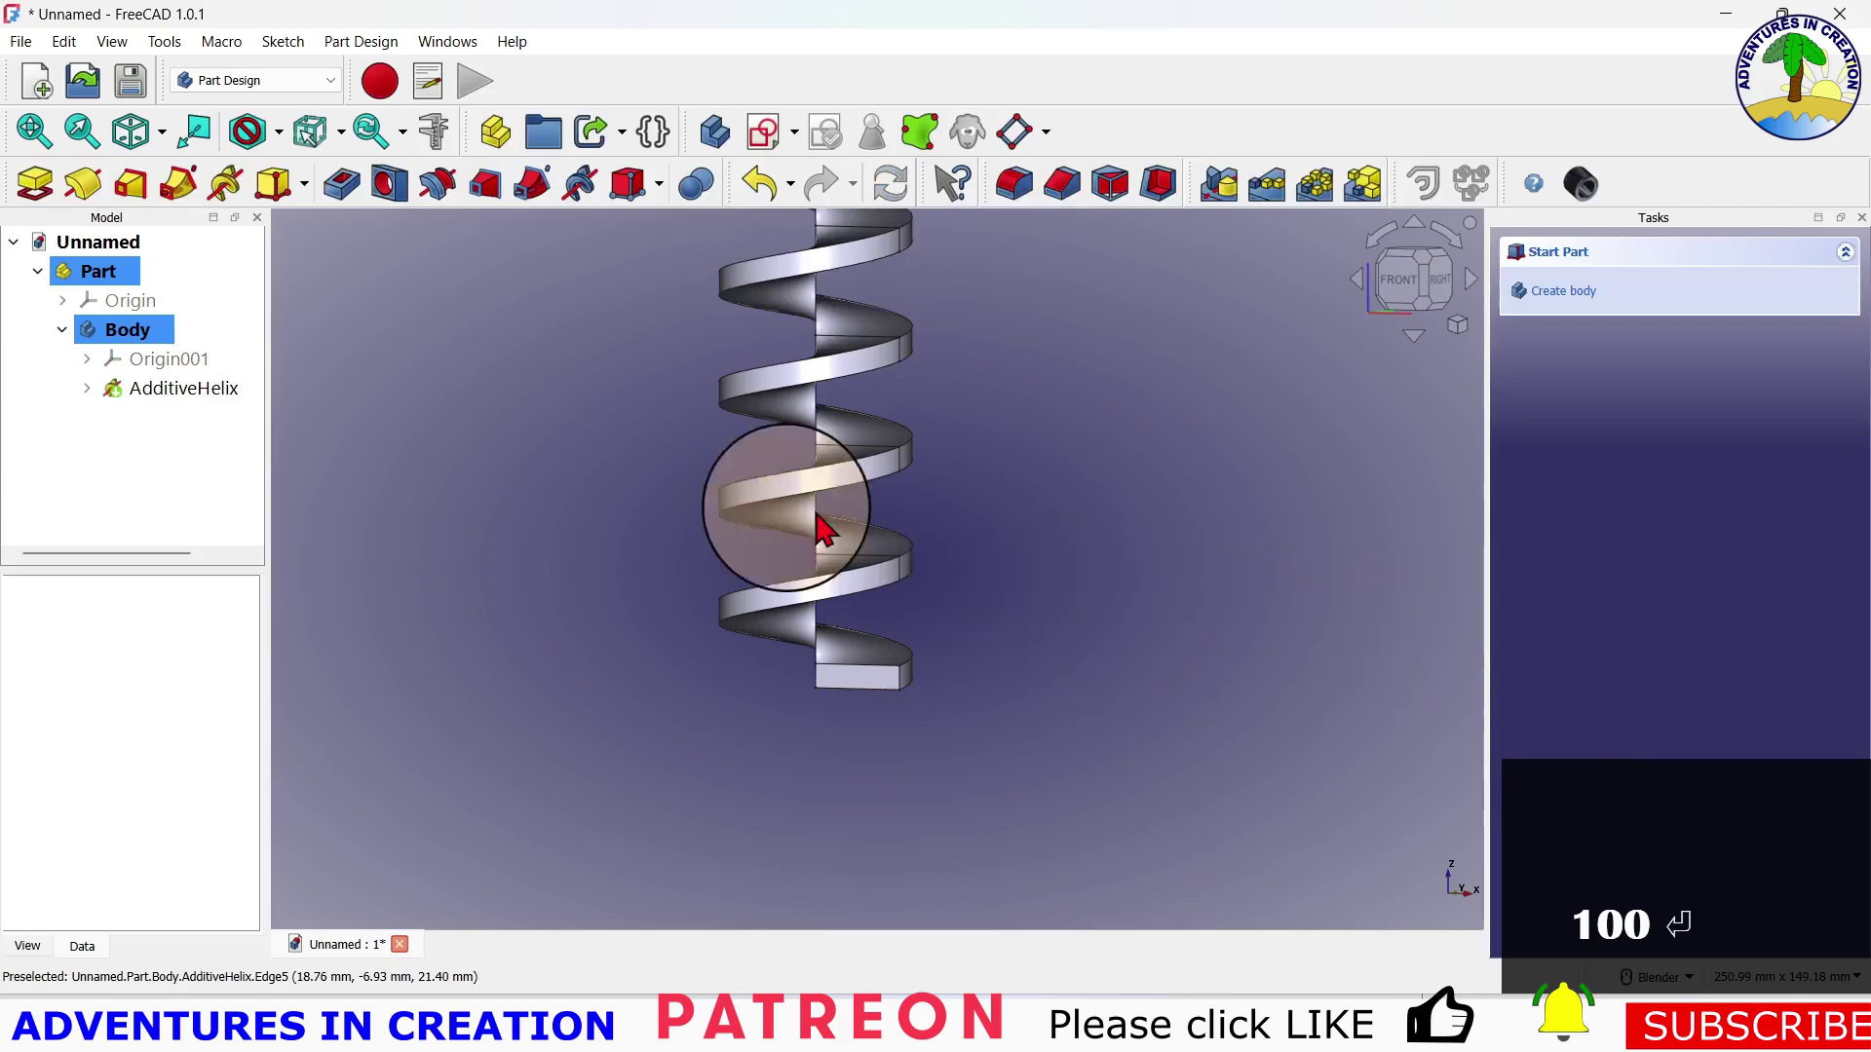
scroll(1126, 838, down, 3)
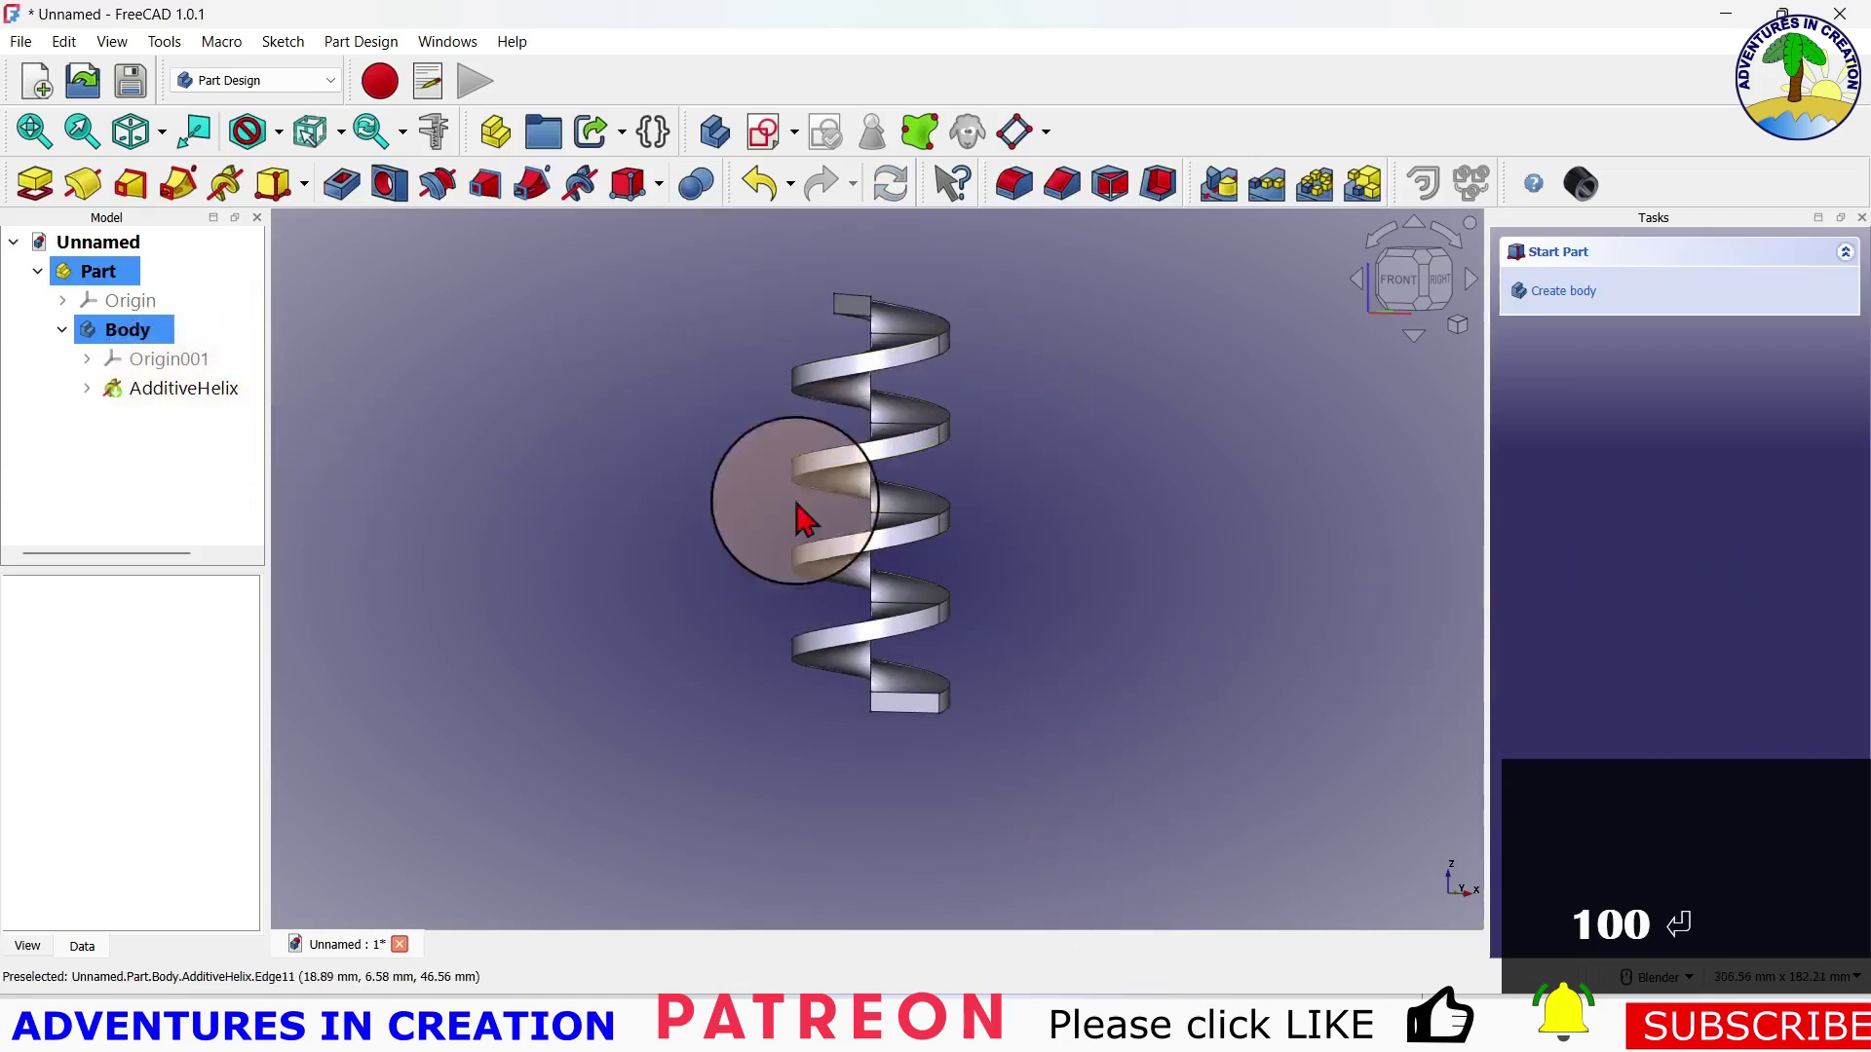
Reopen the additive helix for editing and set its pitch to 25.4 mm
right_click(166, 395)
click(255, 18)
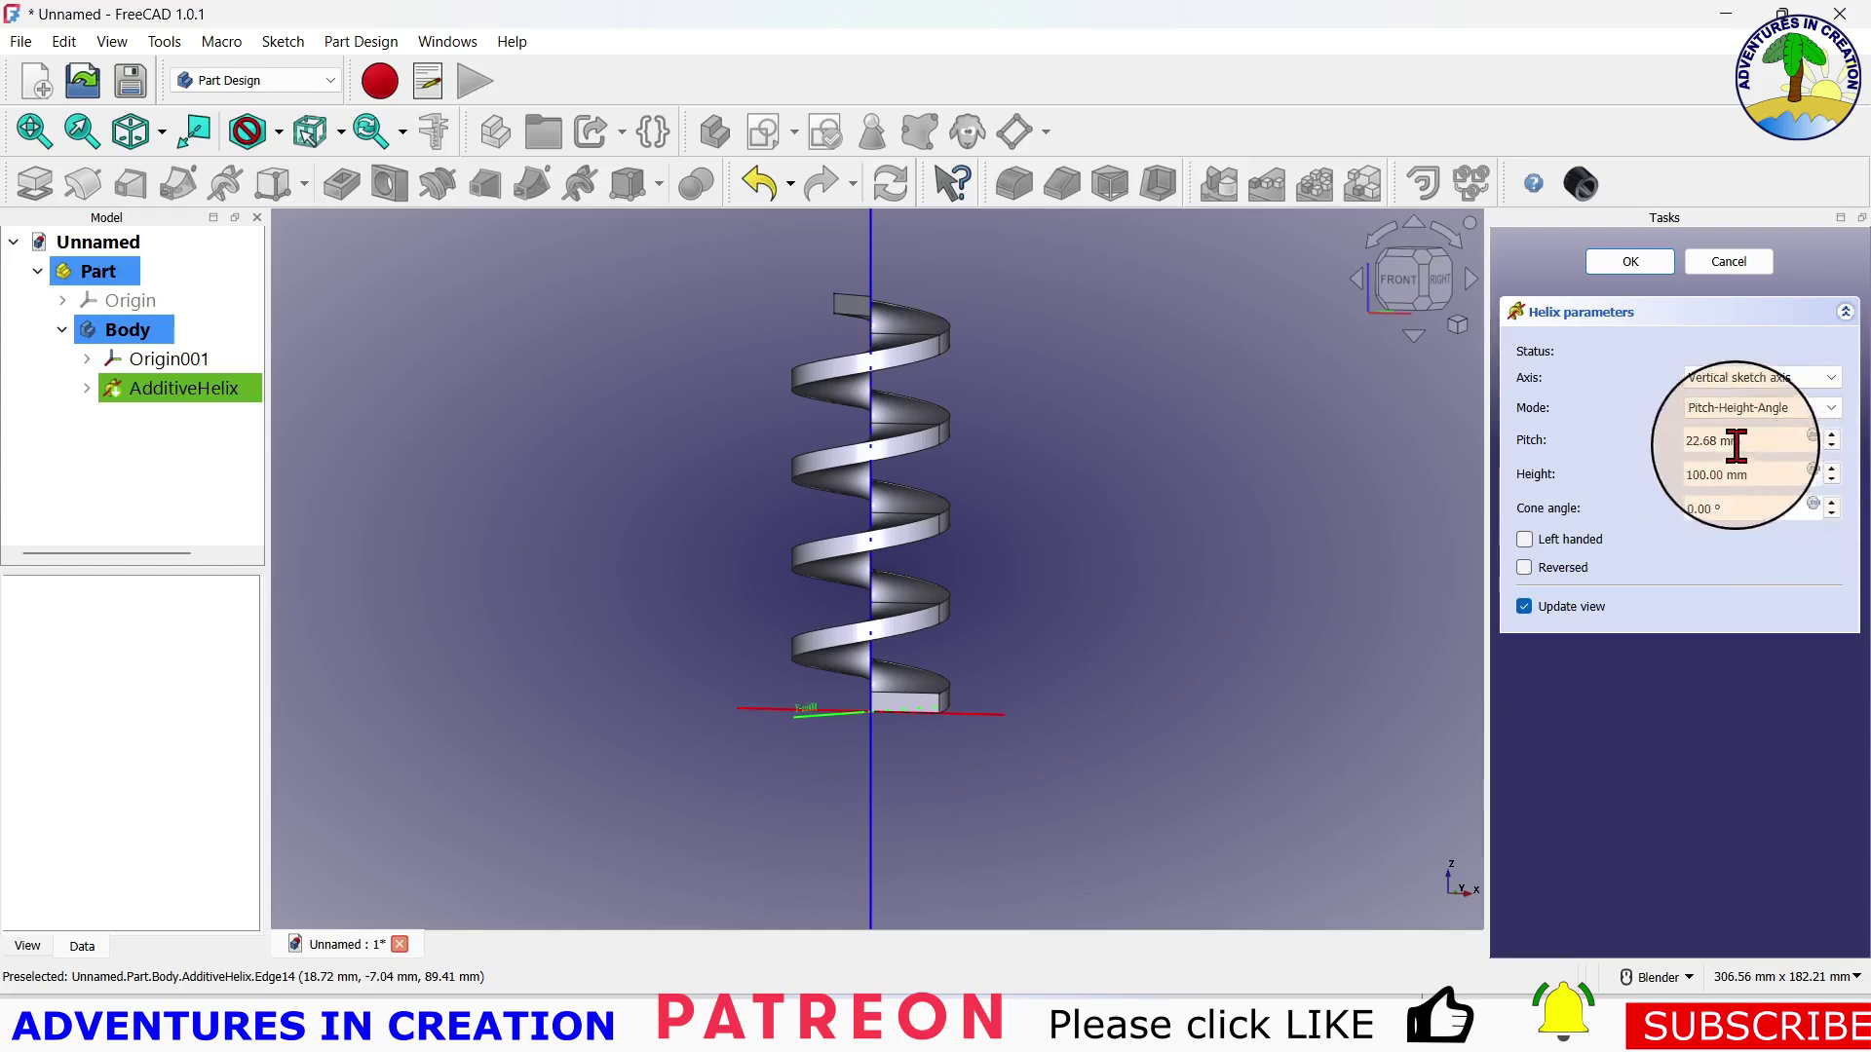
double_click(1749, 439)
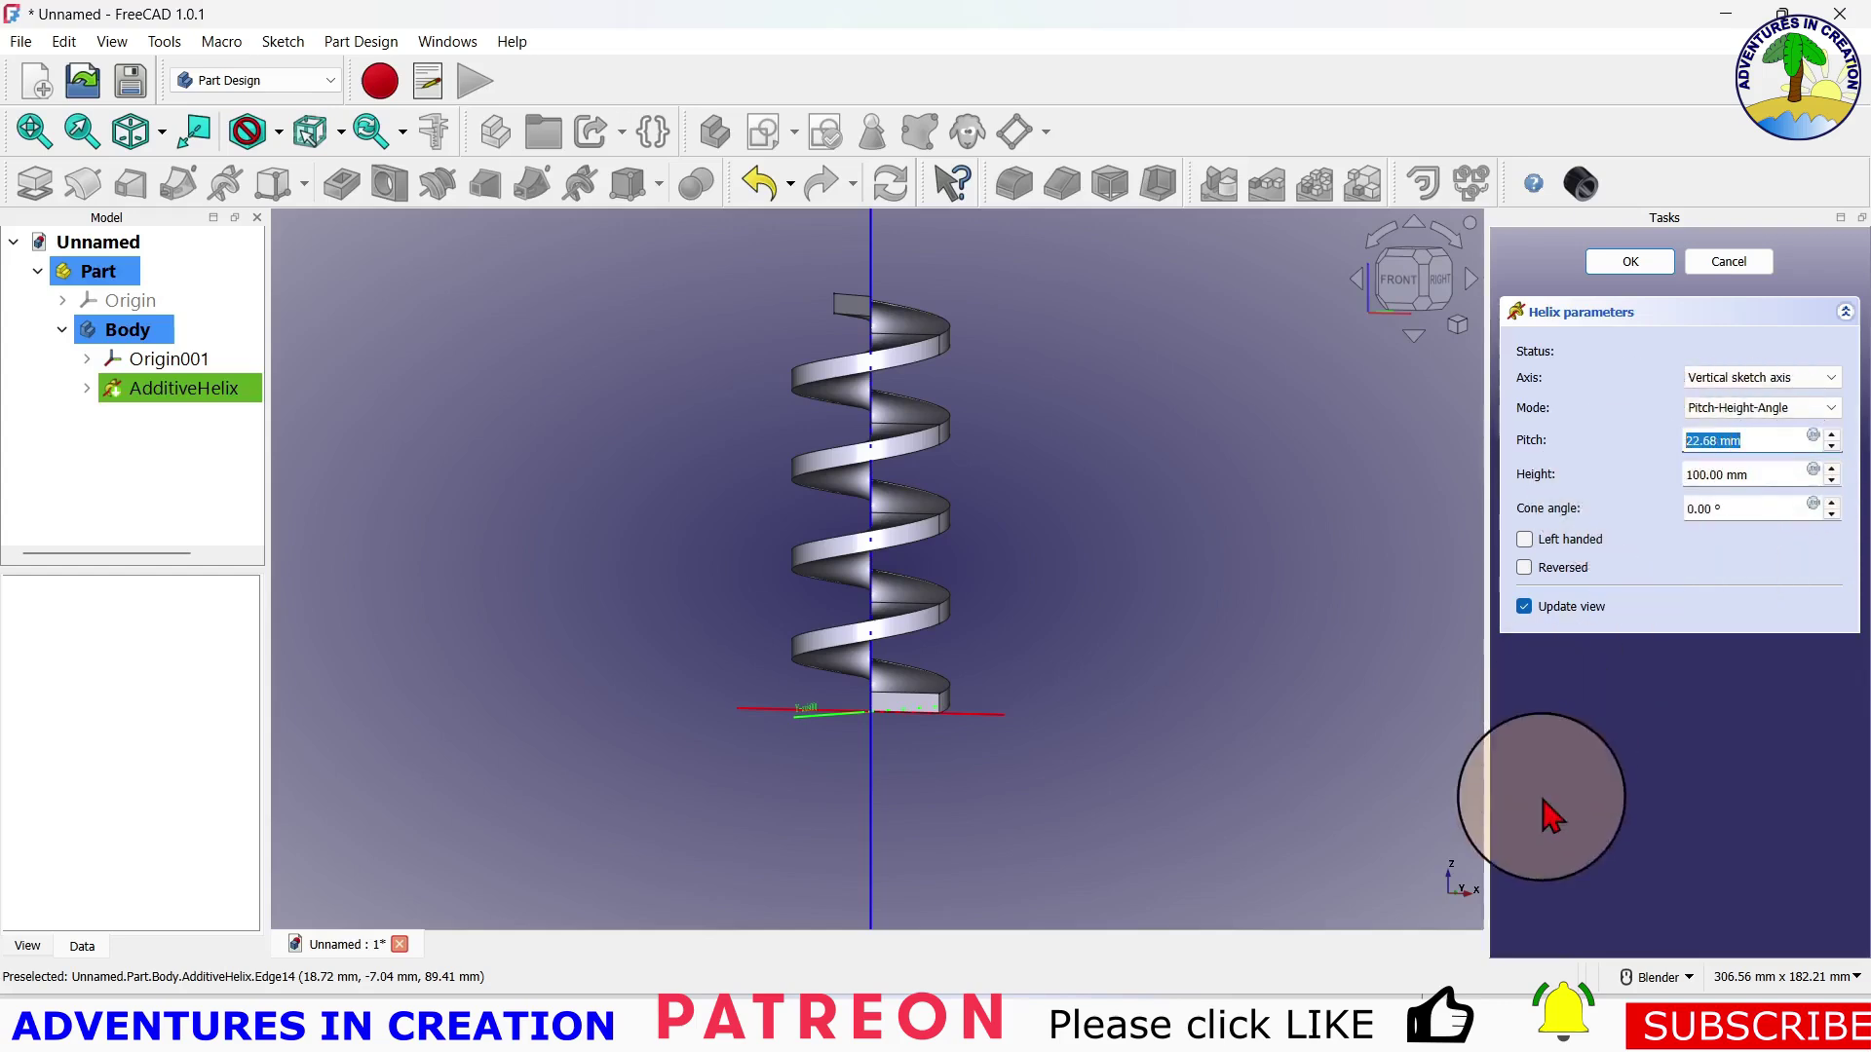
text(25)
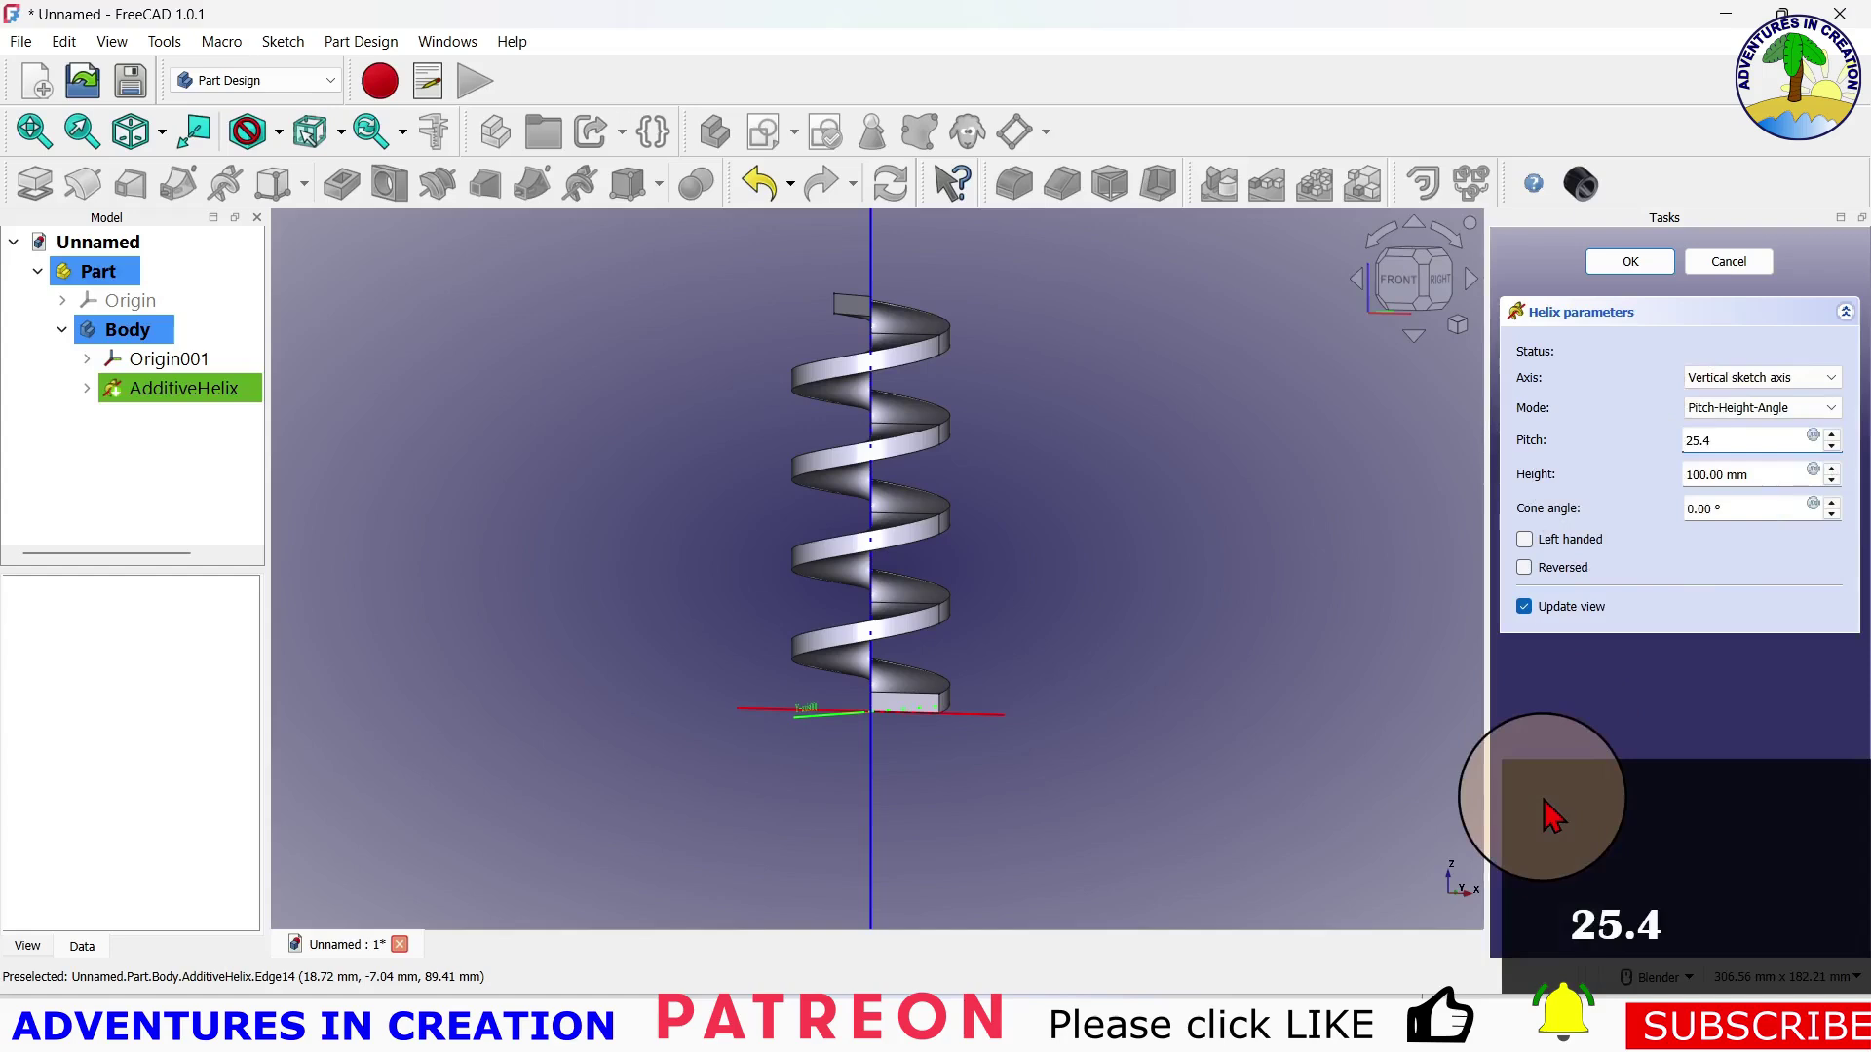
text(.4)
key(Tab)
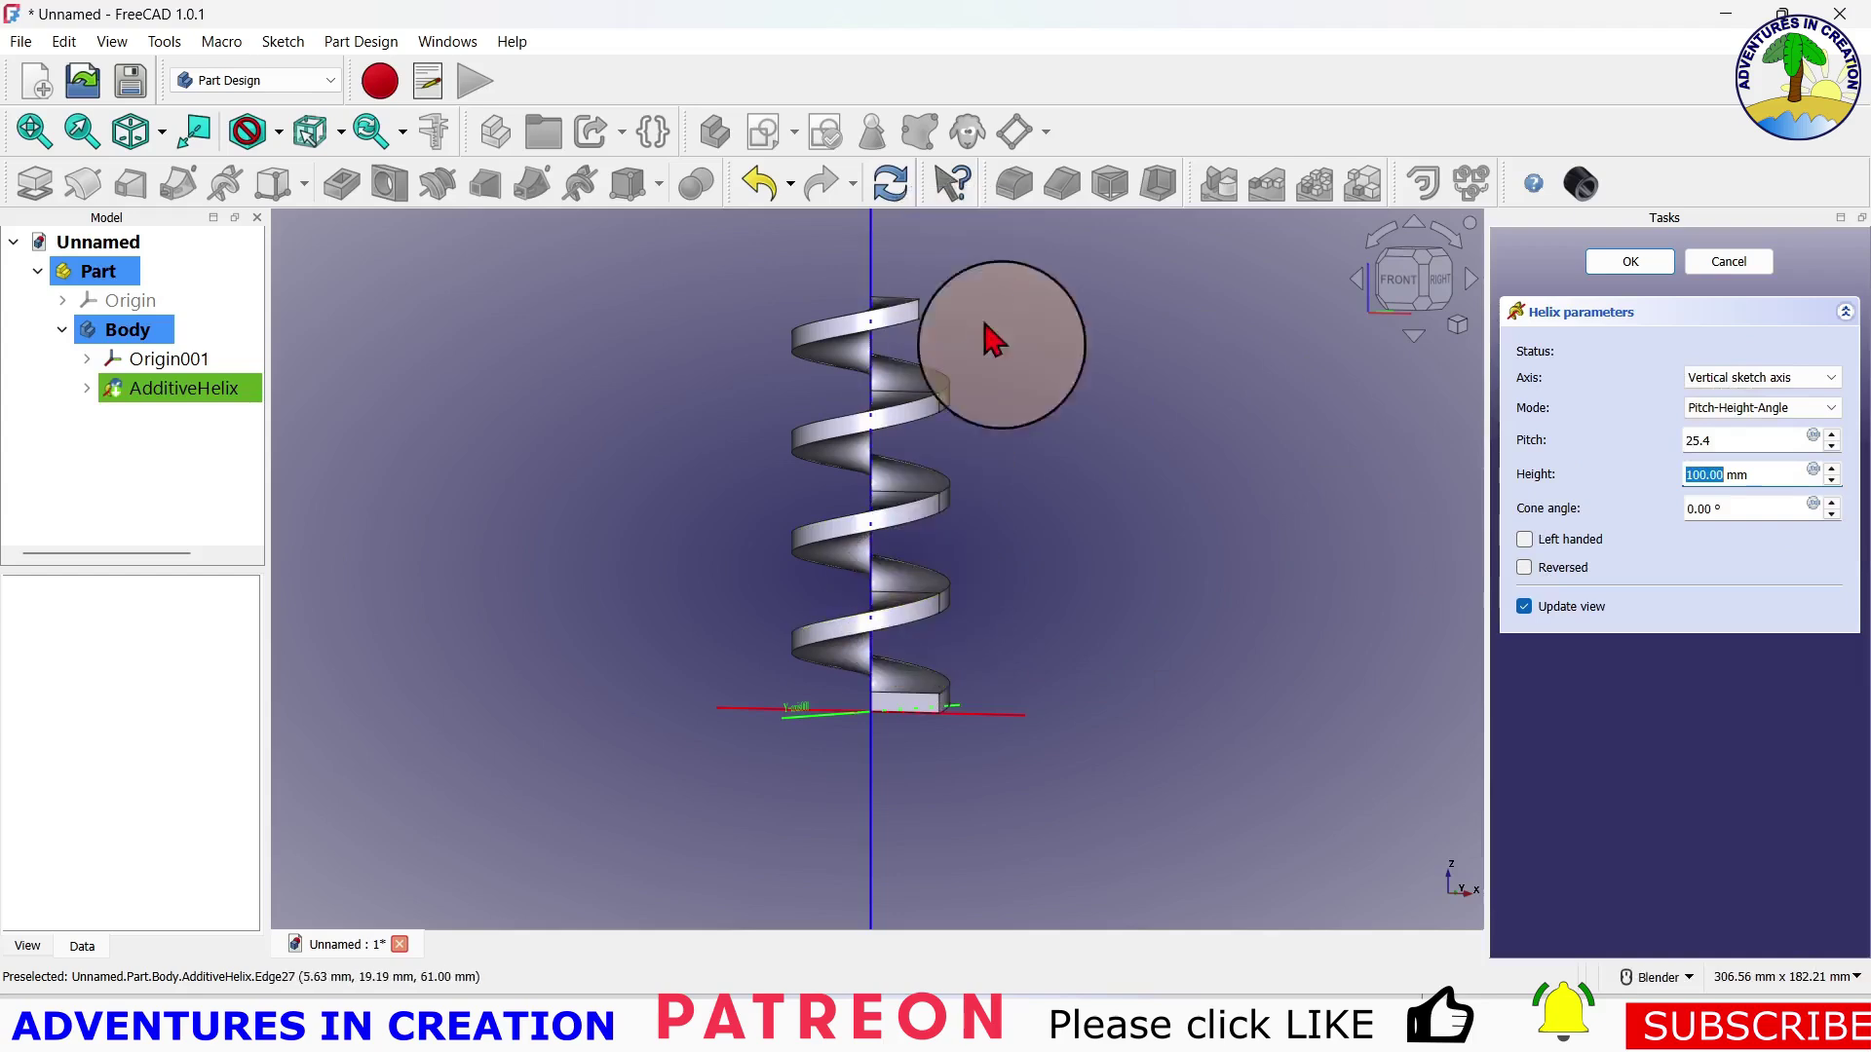
Raise the helix's cone angle degree by degree to preview the taper
click(1833, 507)
click(1833, 505)
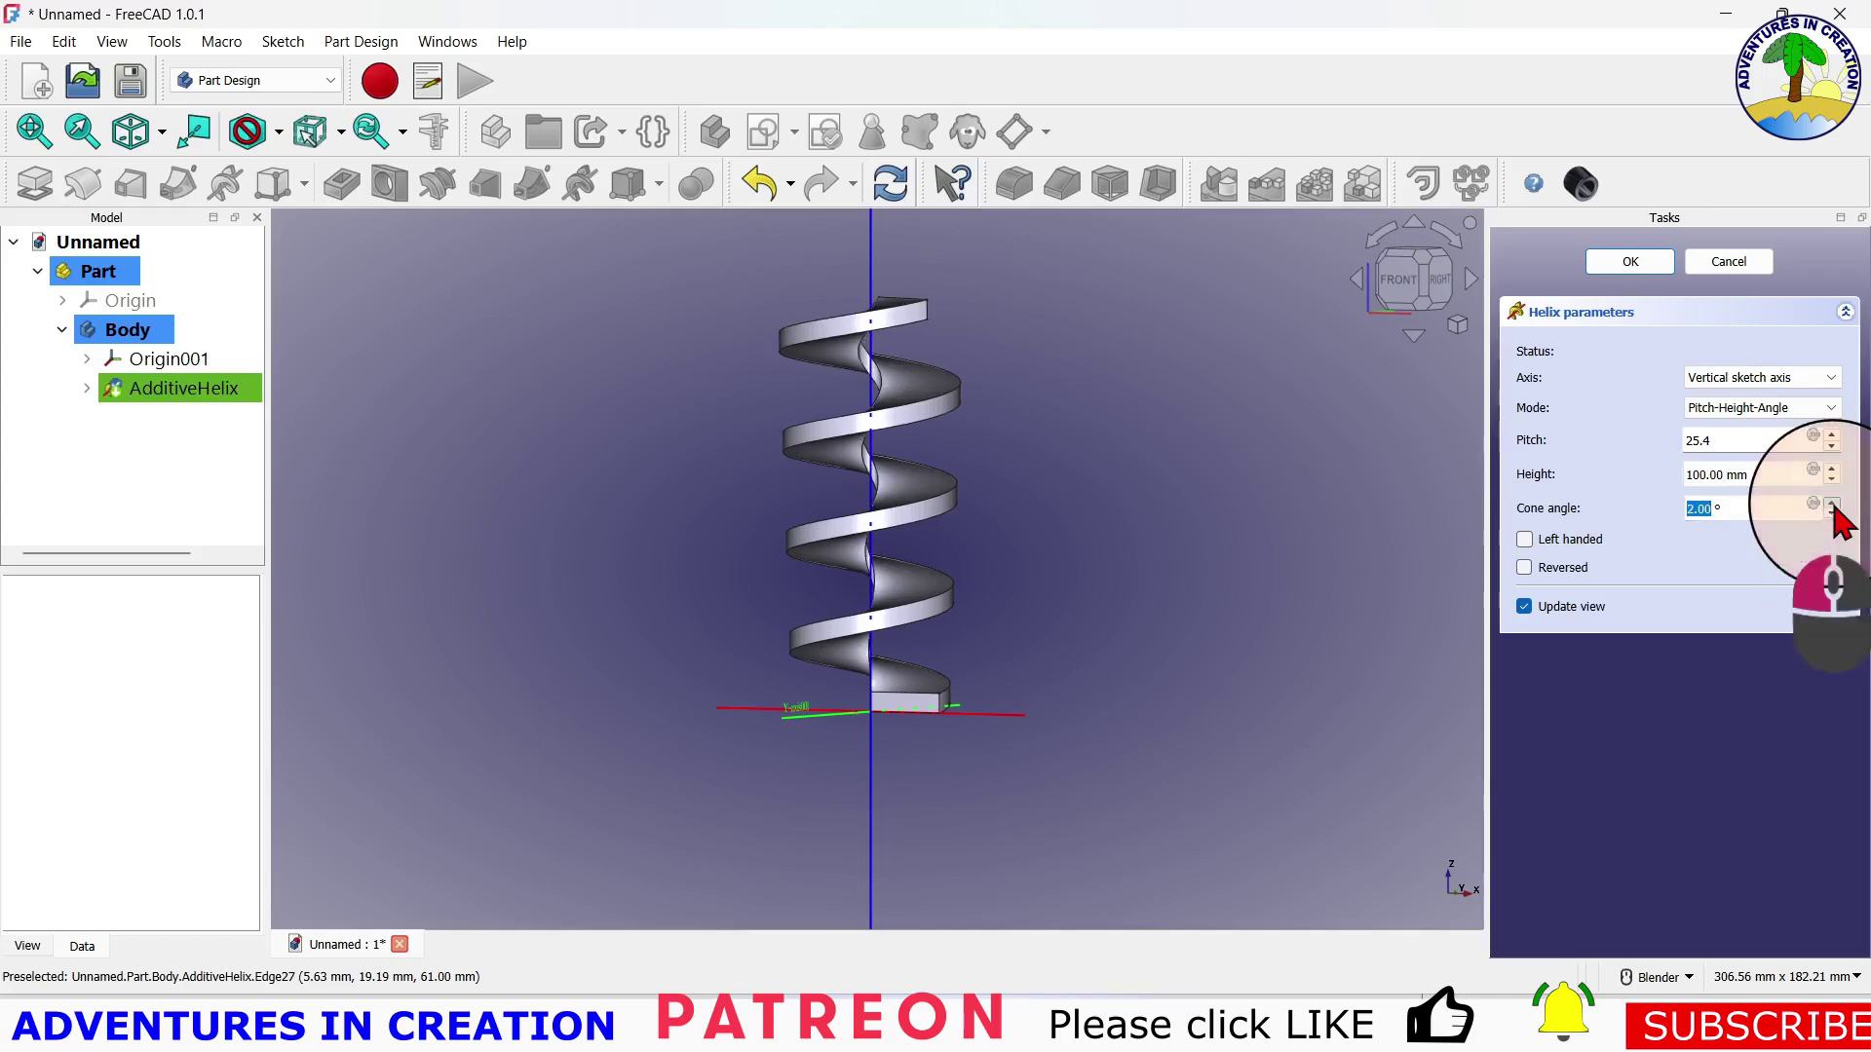
click(1833, 505)
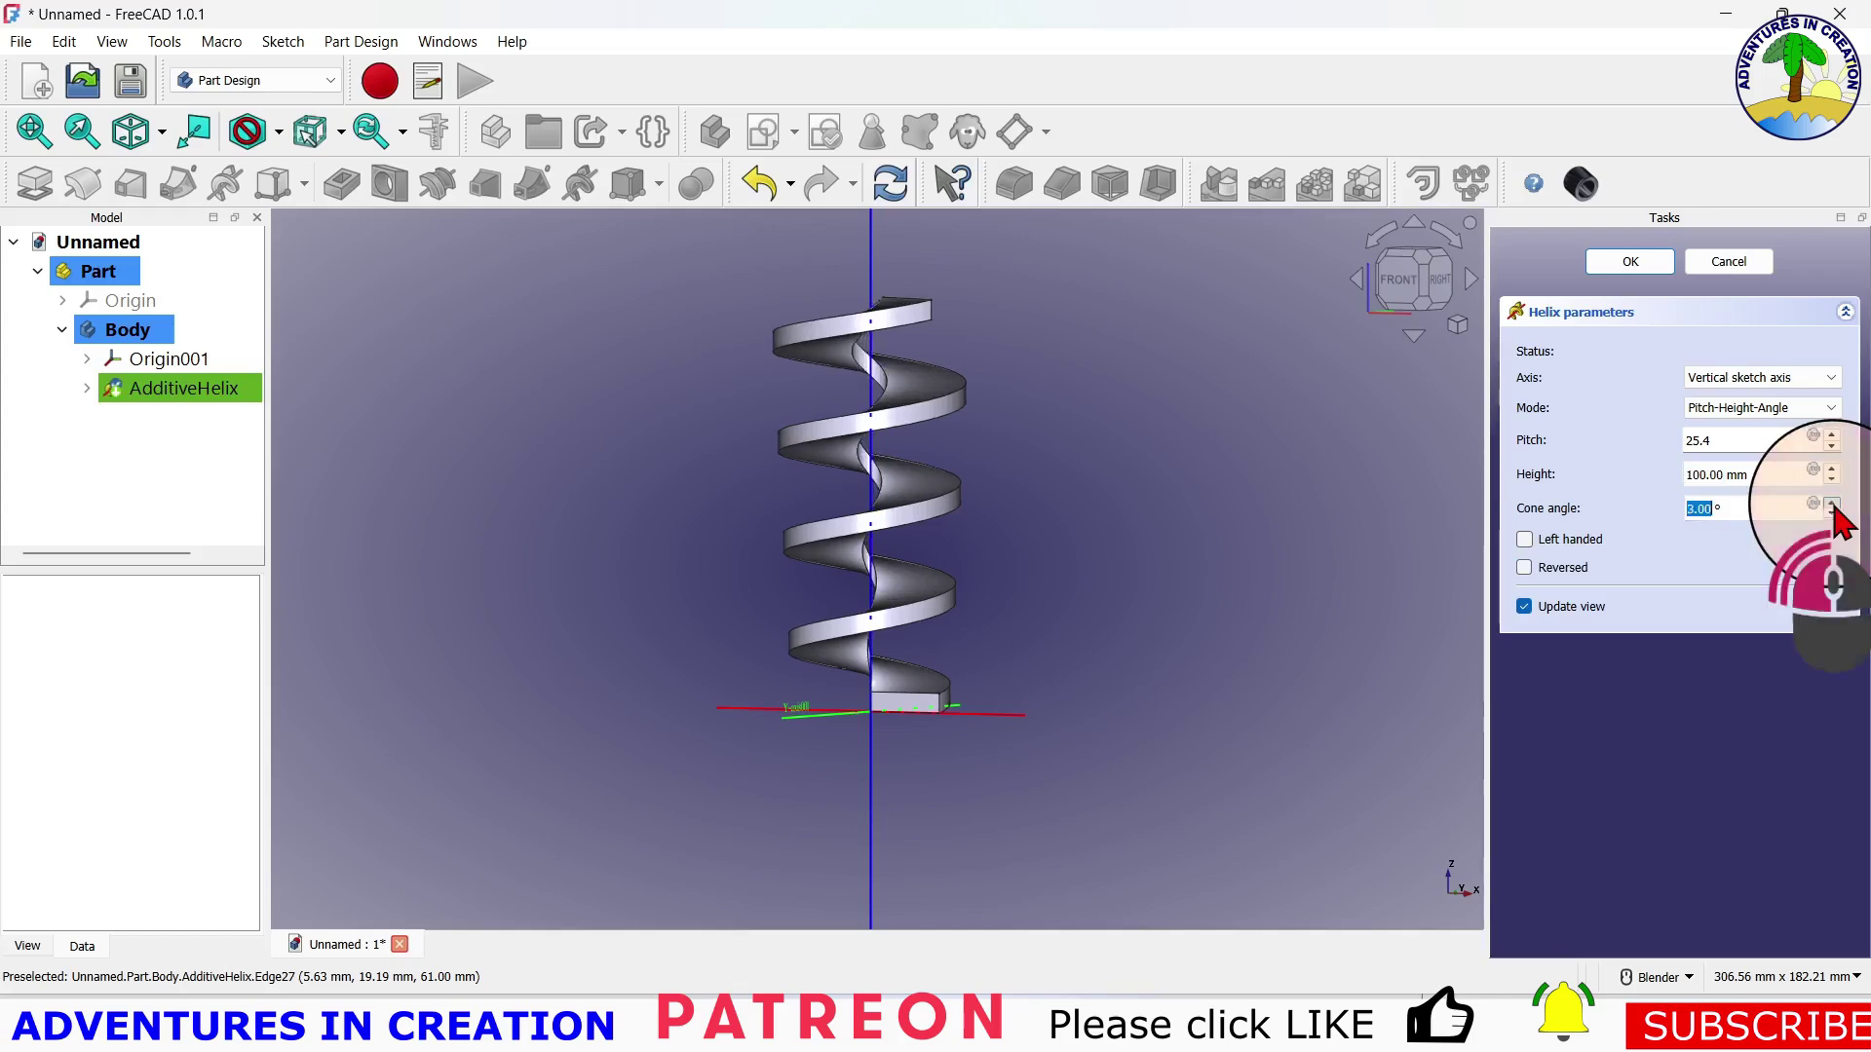
click(1832, 505)
click(1833, 506)
click(1832, 505)
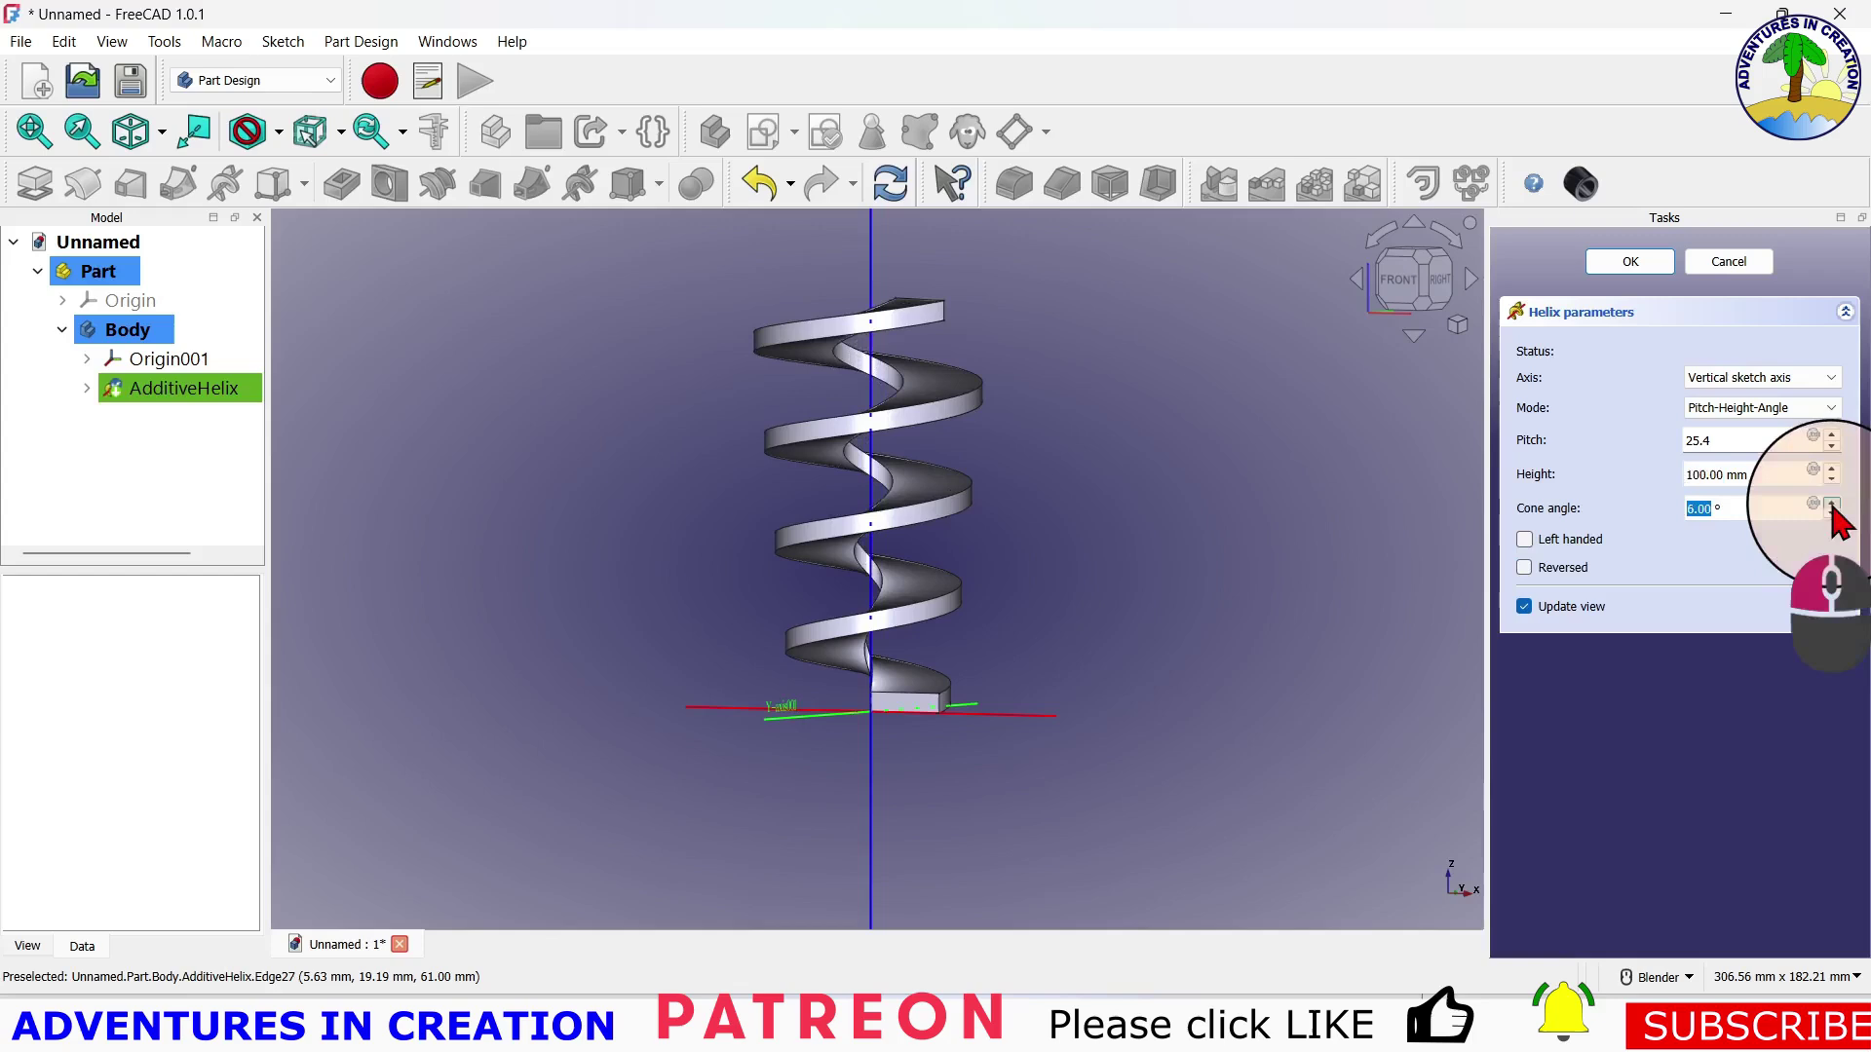
scroll(1705, 519, up, 7)
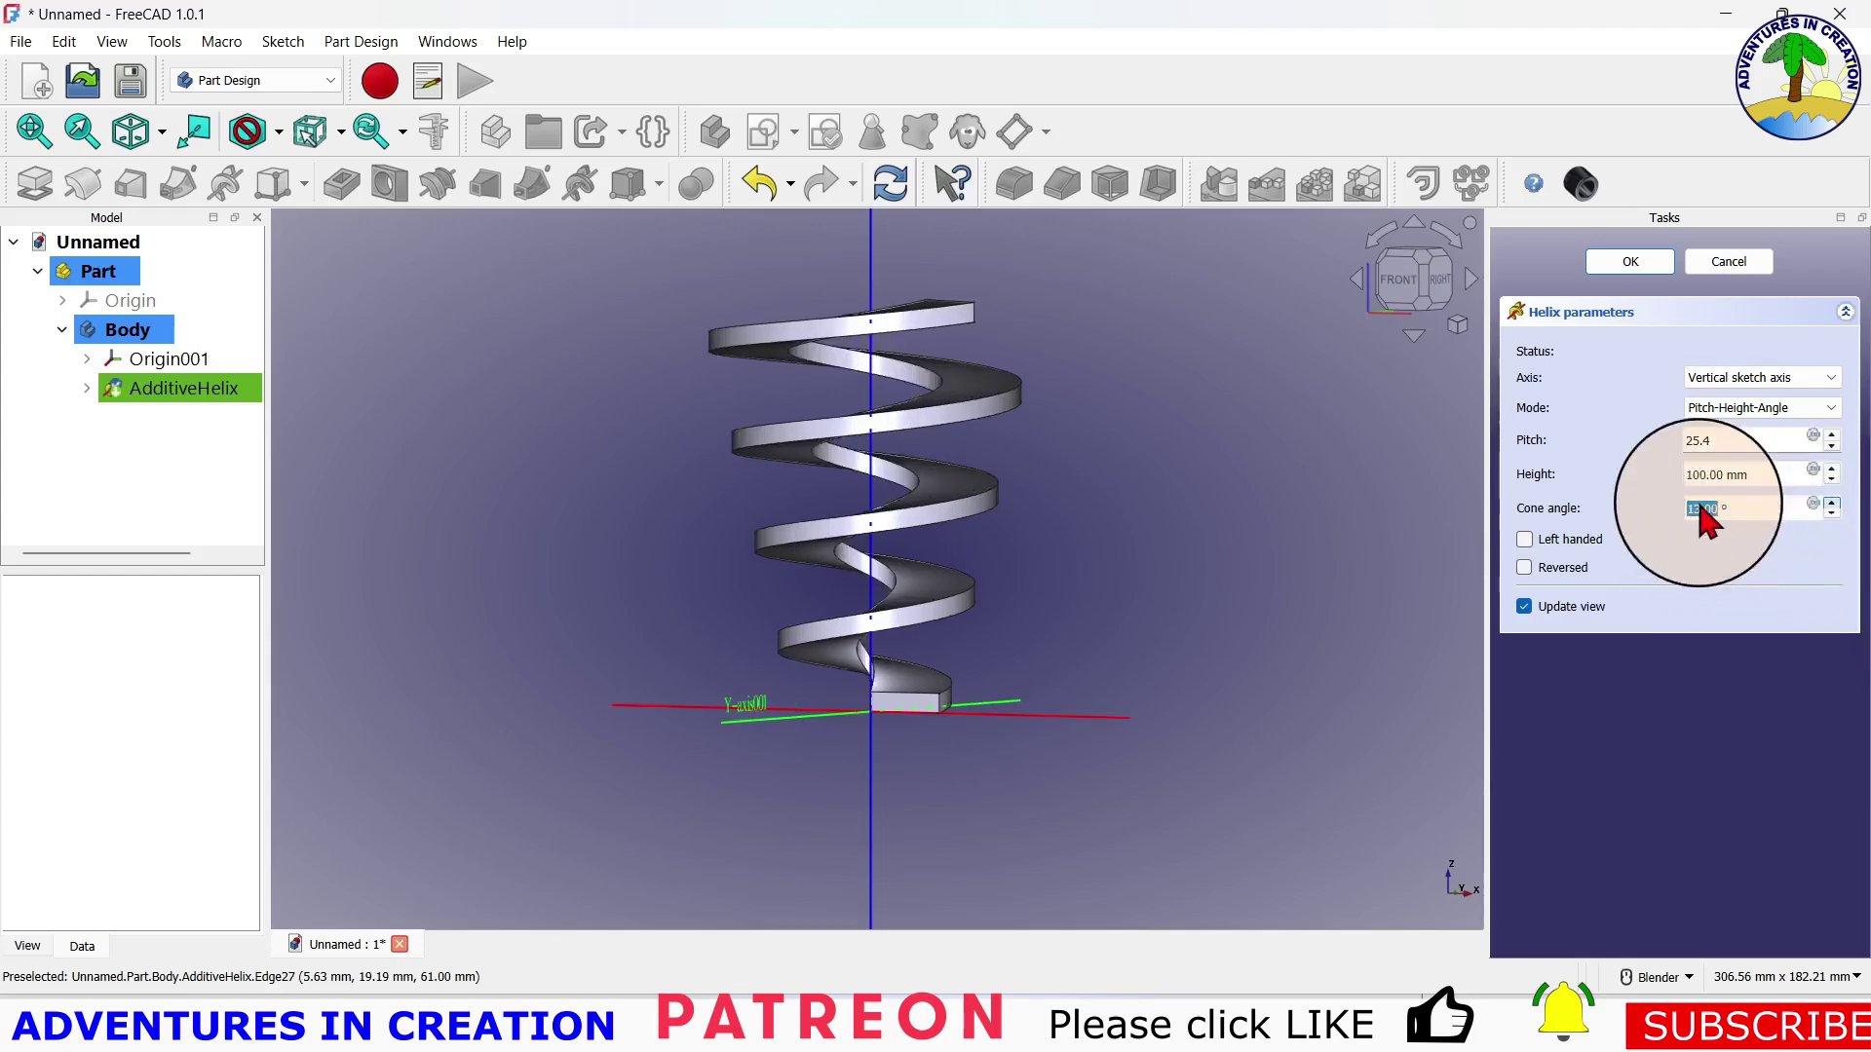
Set the helix's cone angle to 10° and finish the feature
text(18)
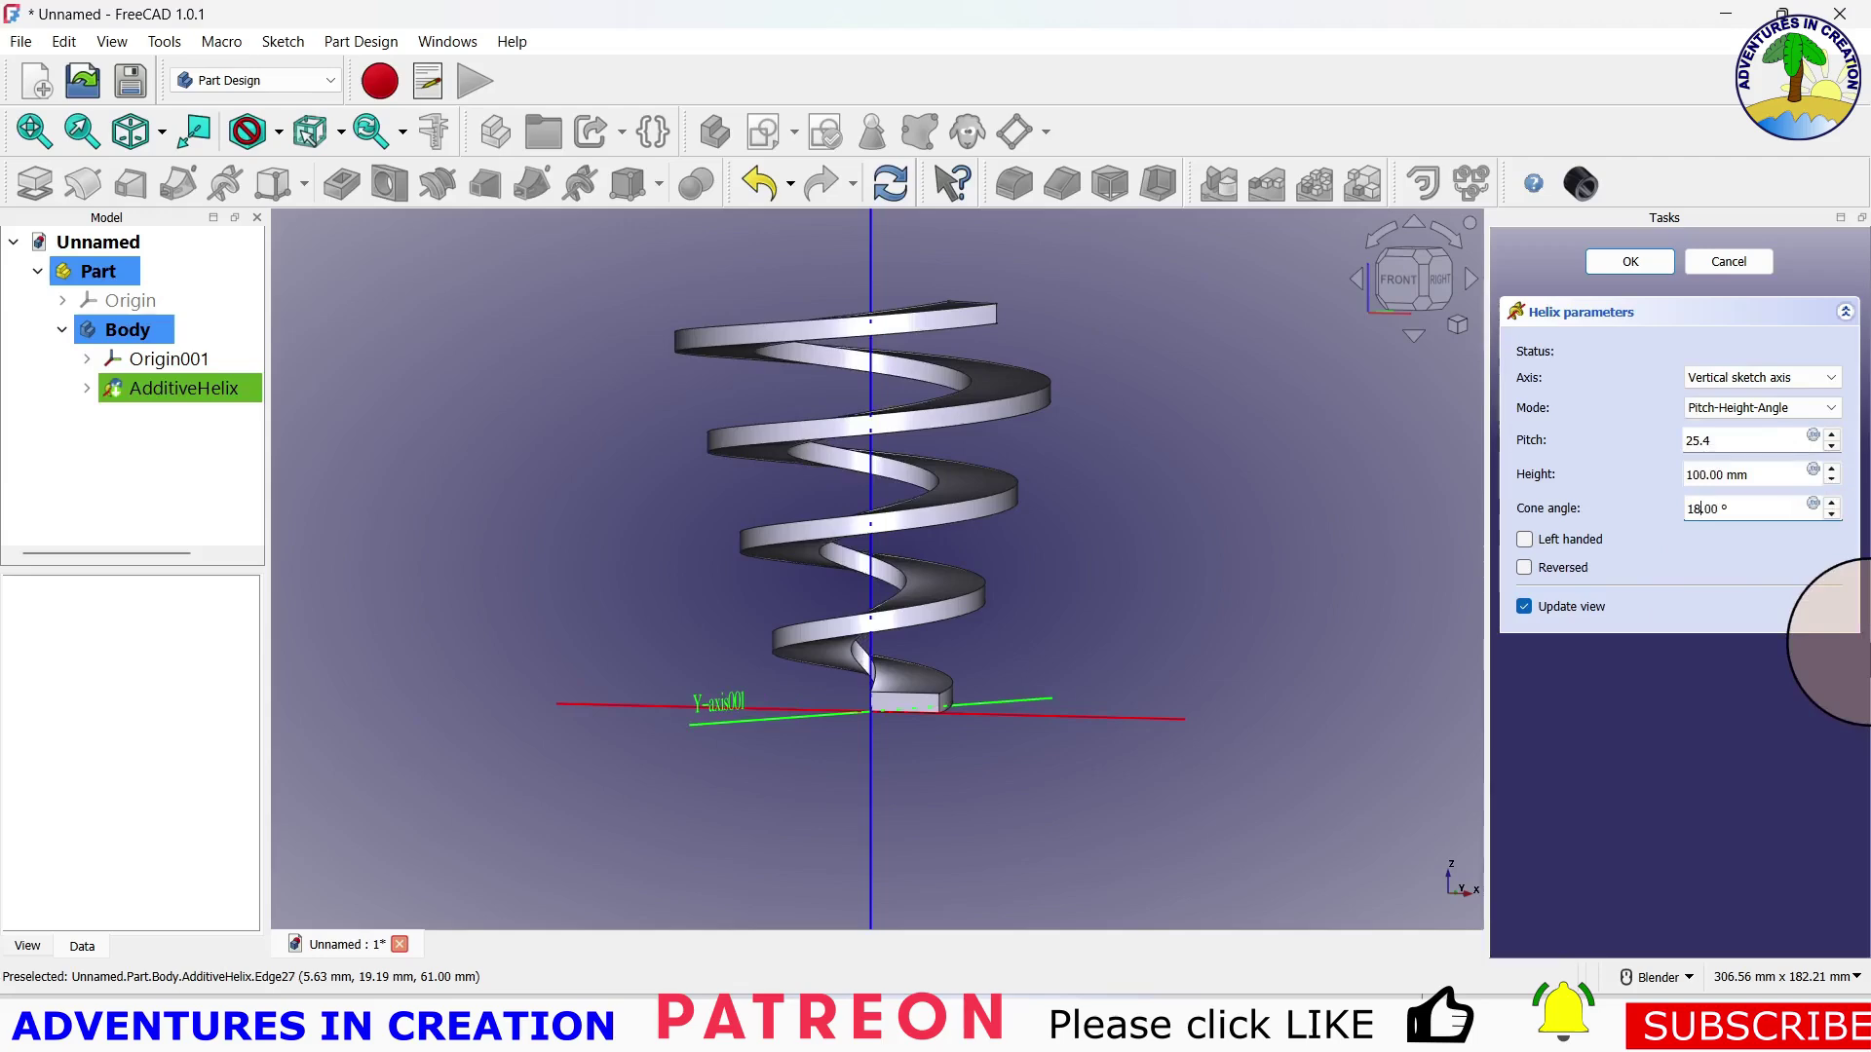
key(BackSpace)
text(0)
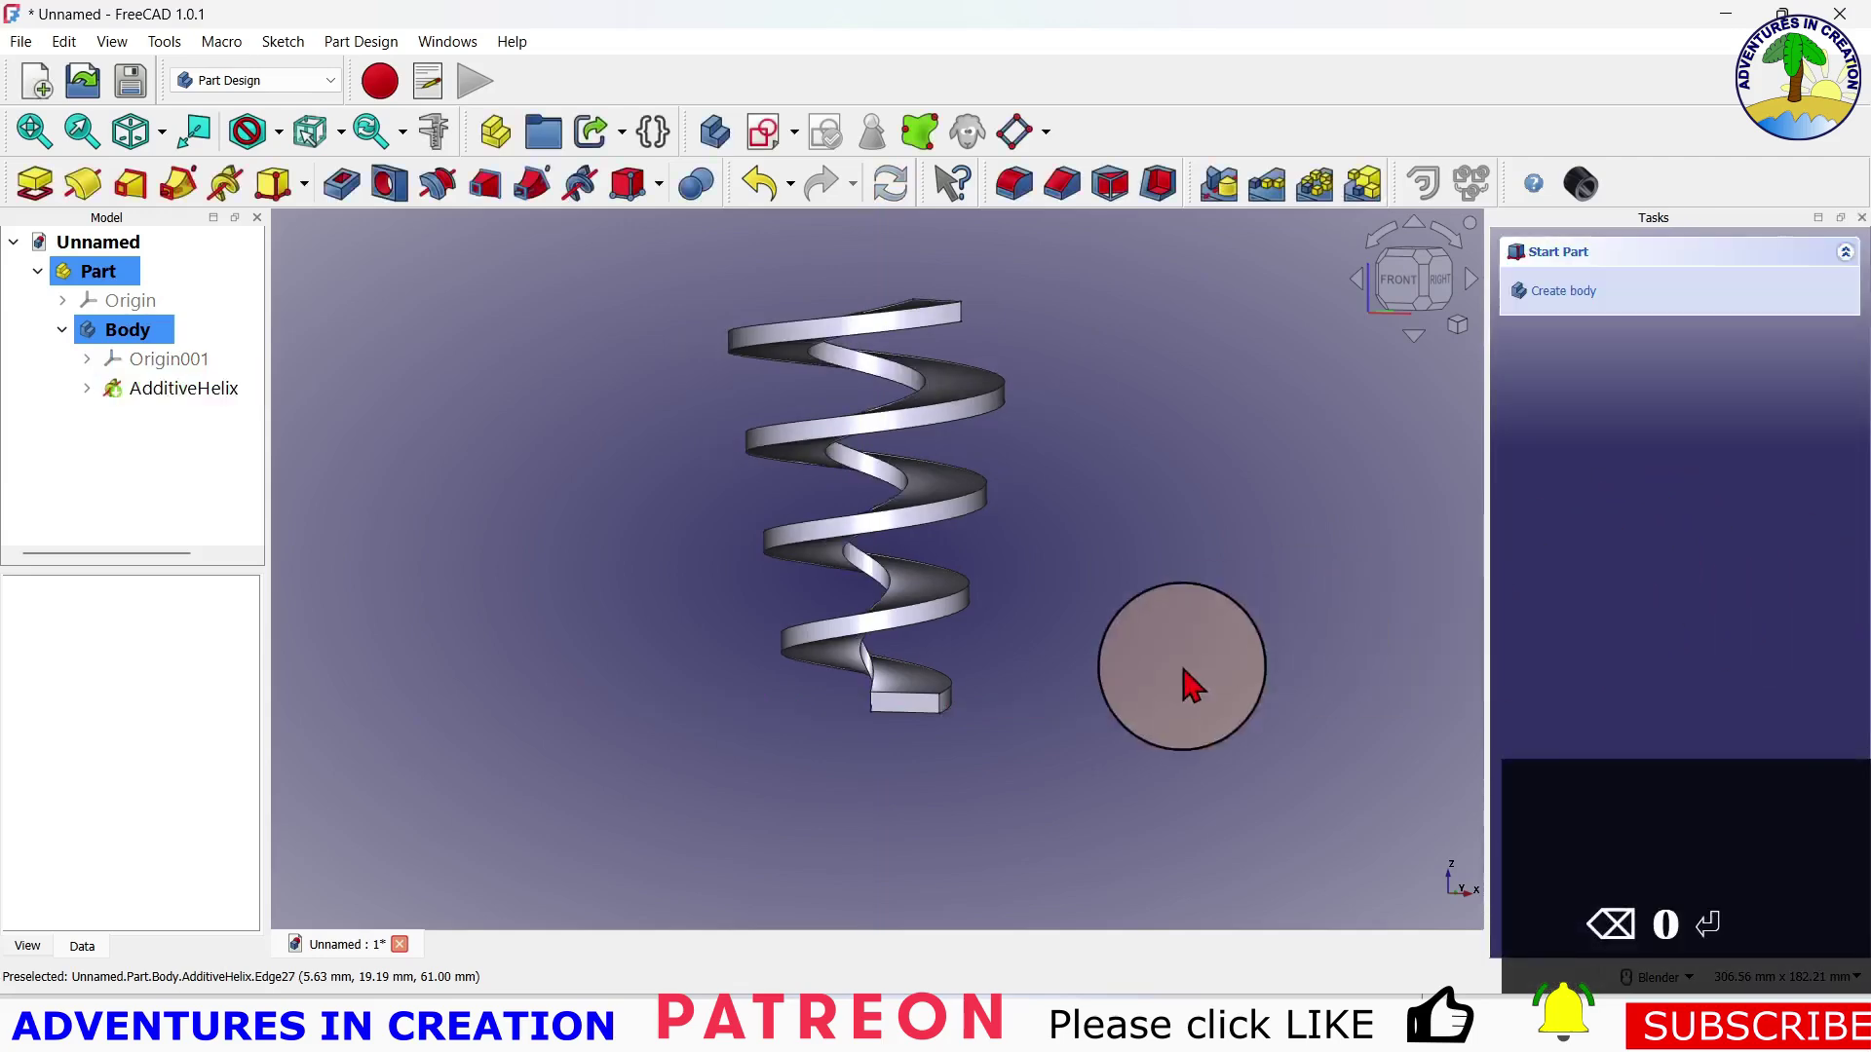
Examine the tapered helix's coils and its top and bottom ends from several angles
scroll(848, 582, down, 3)
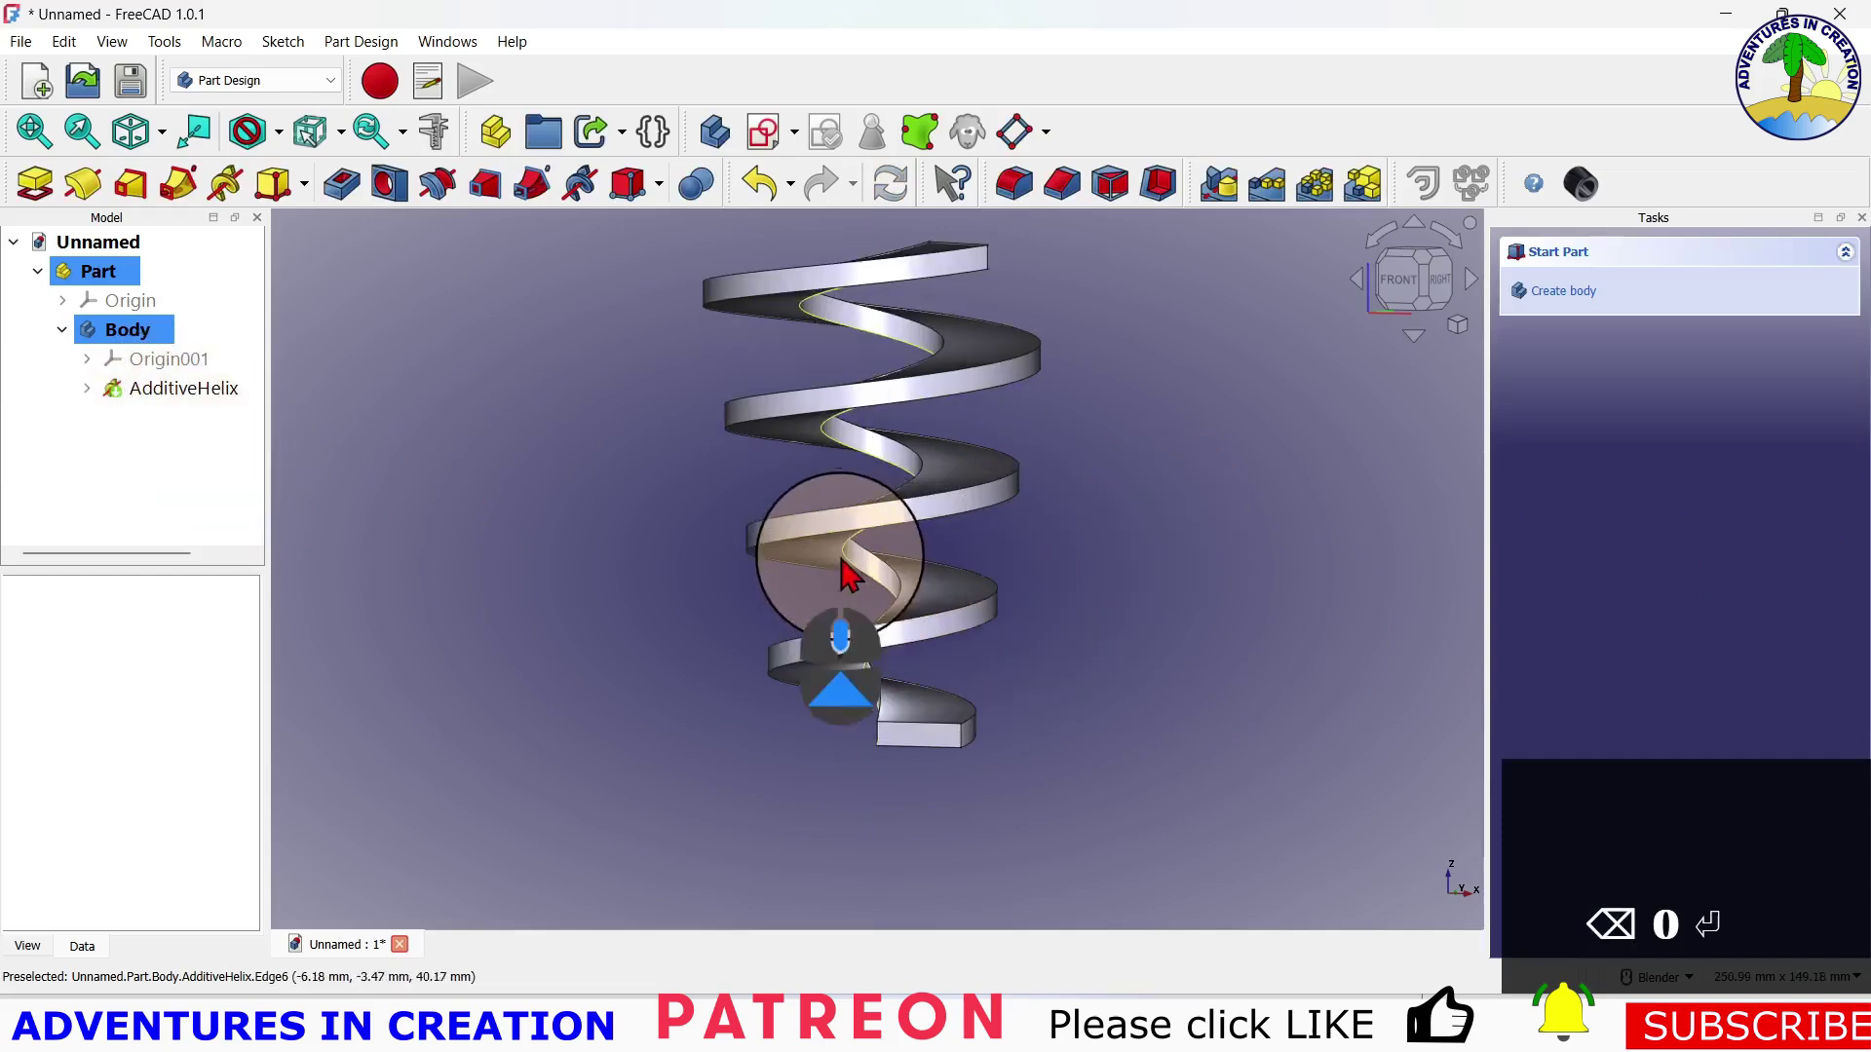
middle_drag(840, 584, 956, 656)
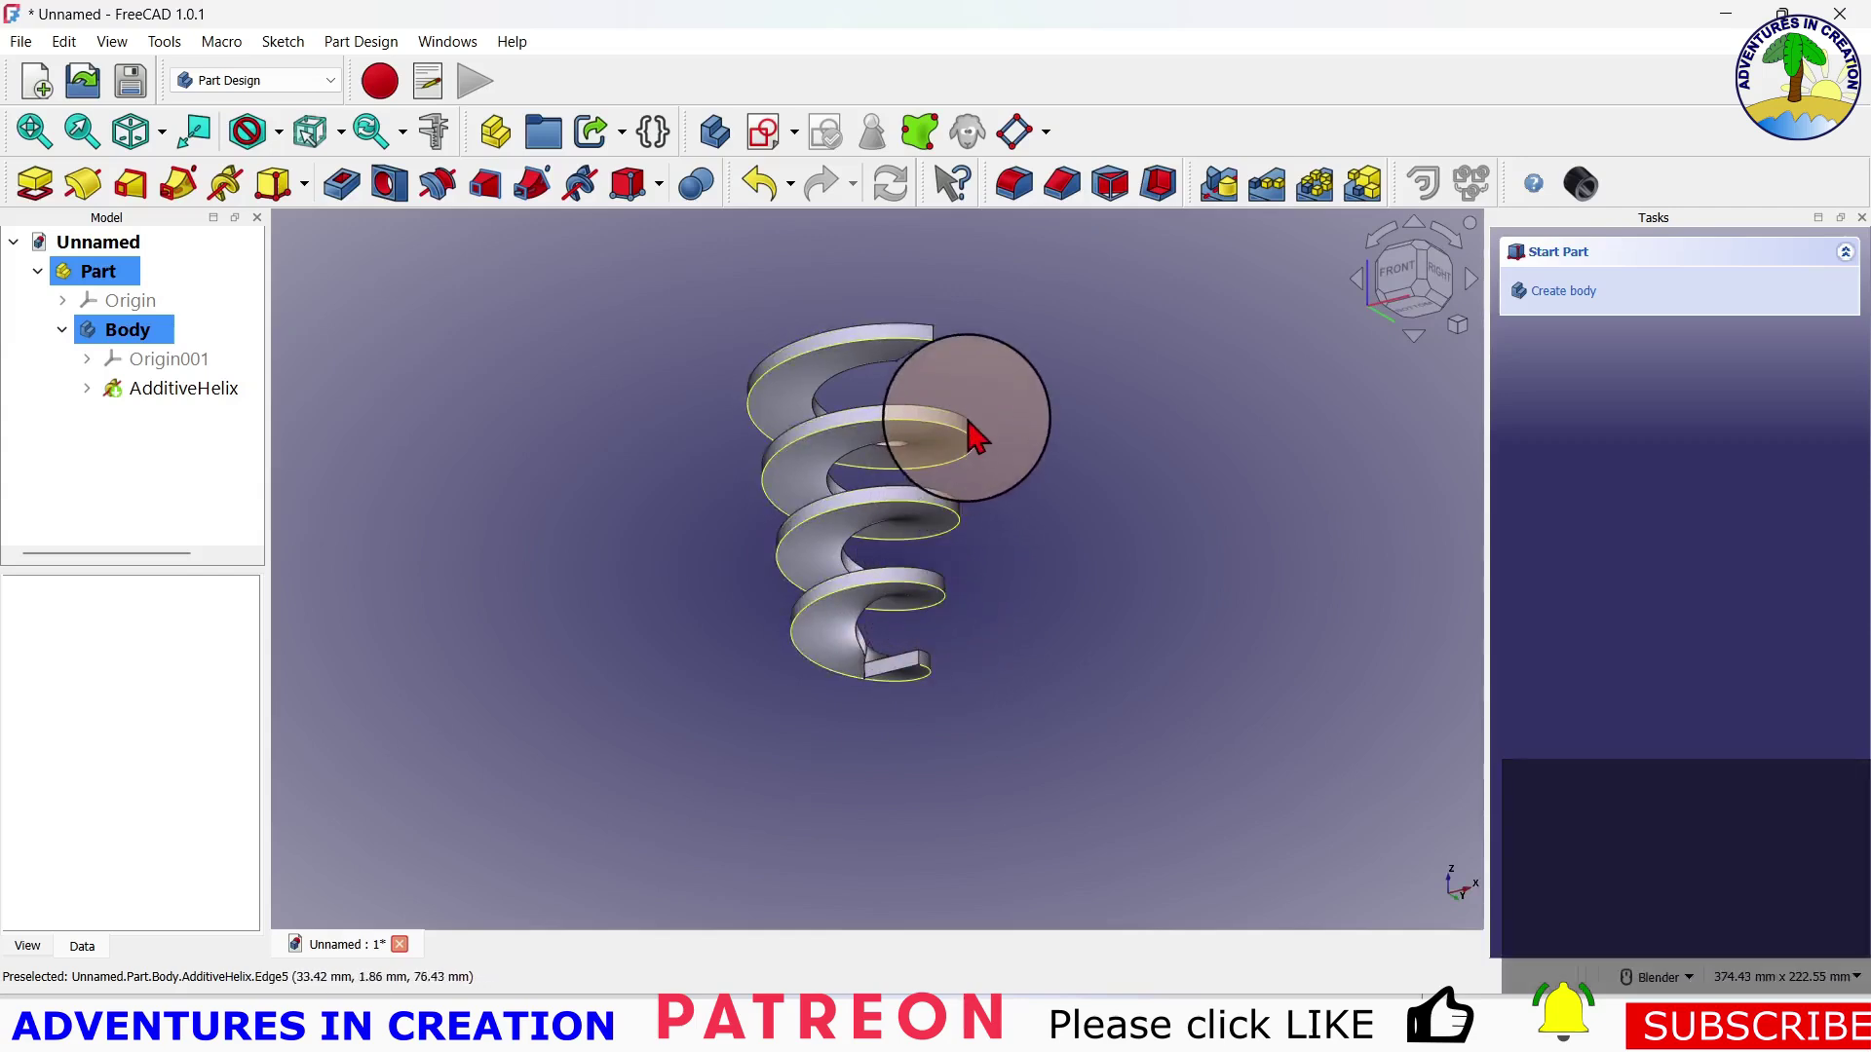
middle_drag(994, 366, 994, 403)
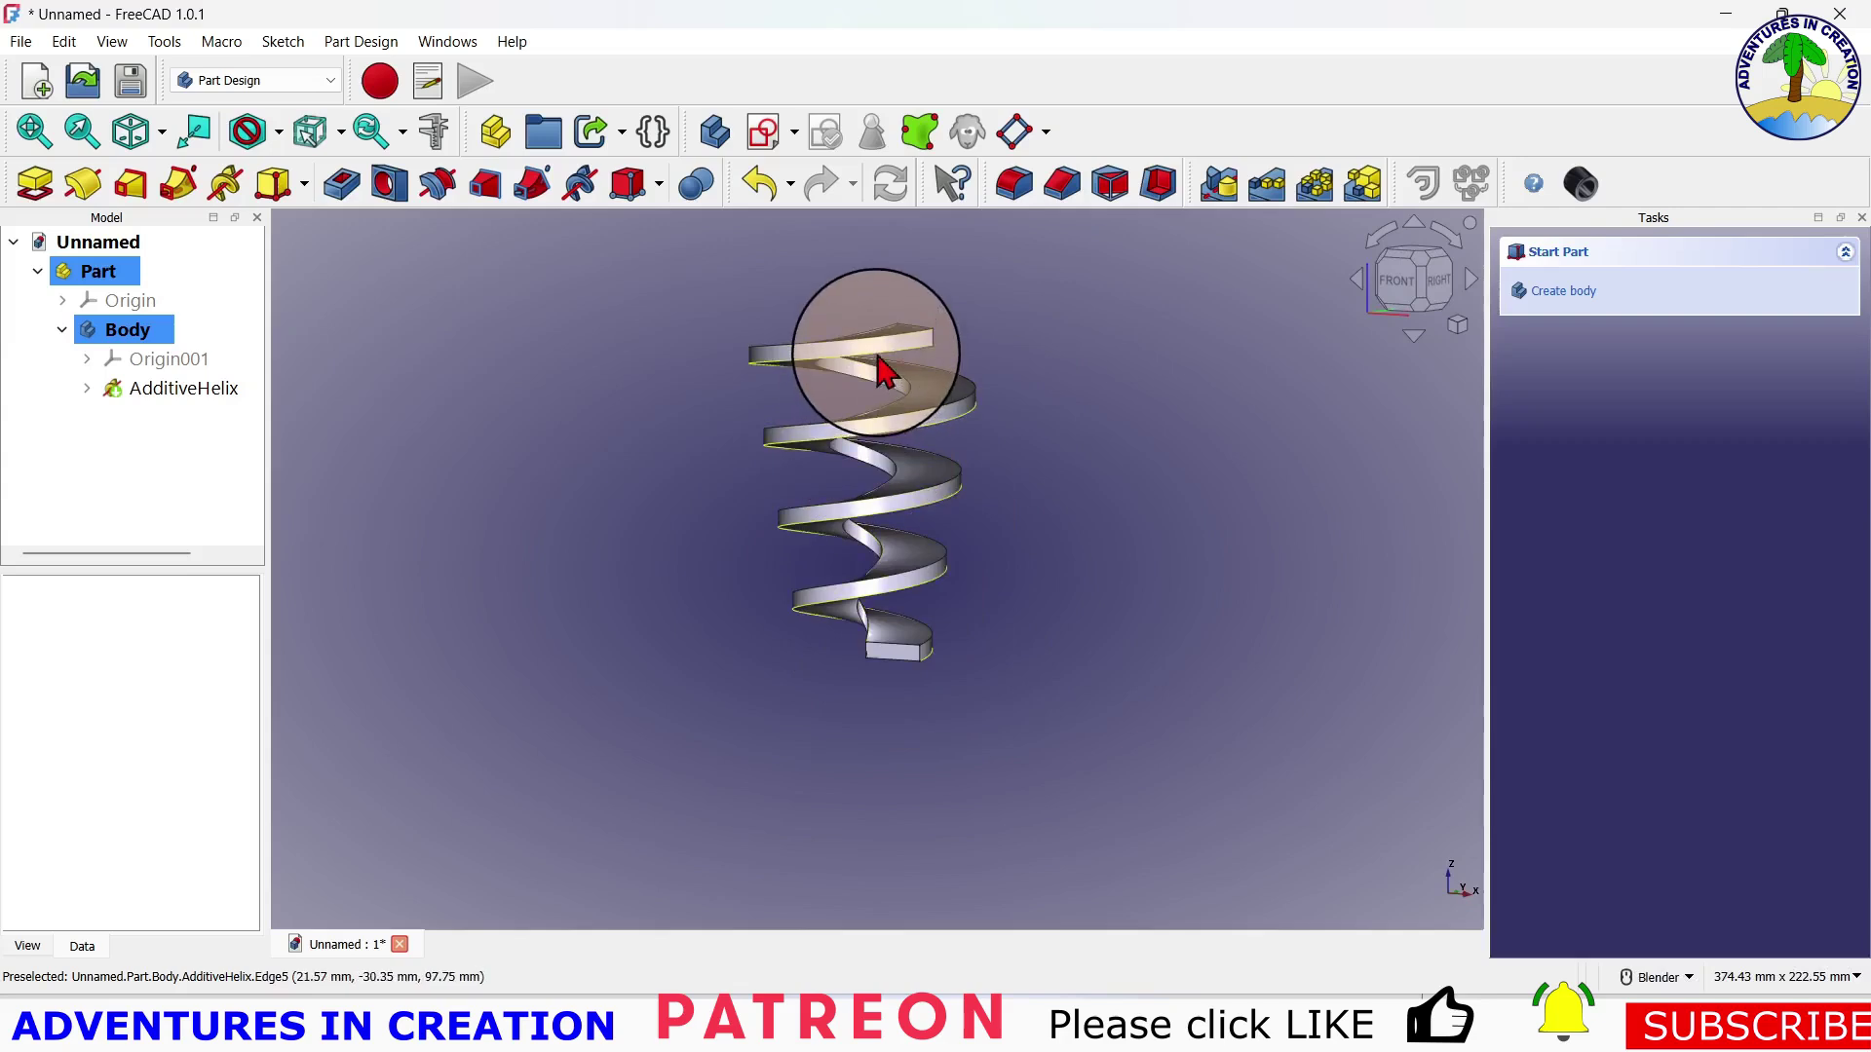
middle_drag(773, 598, 887, 695)
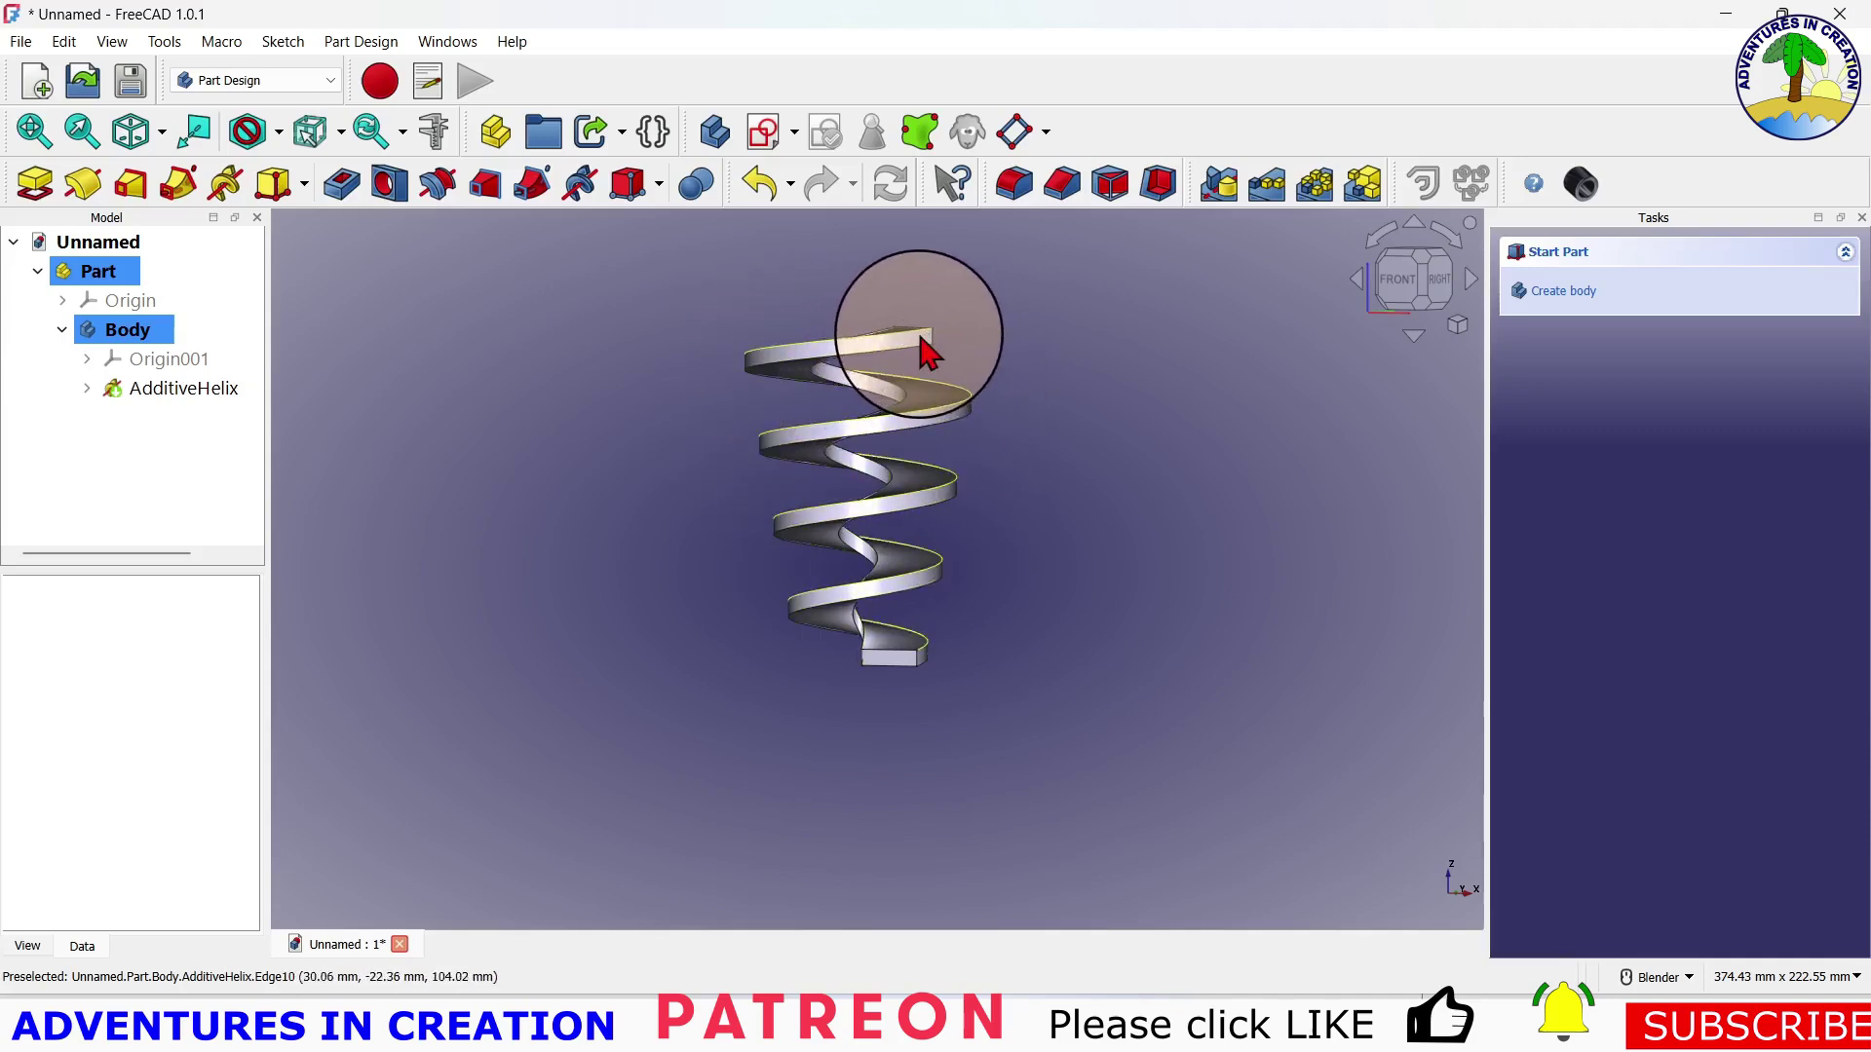
middle_drag(1106, 548, 712, 619)
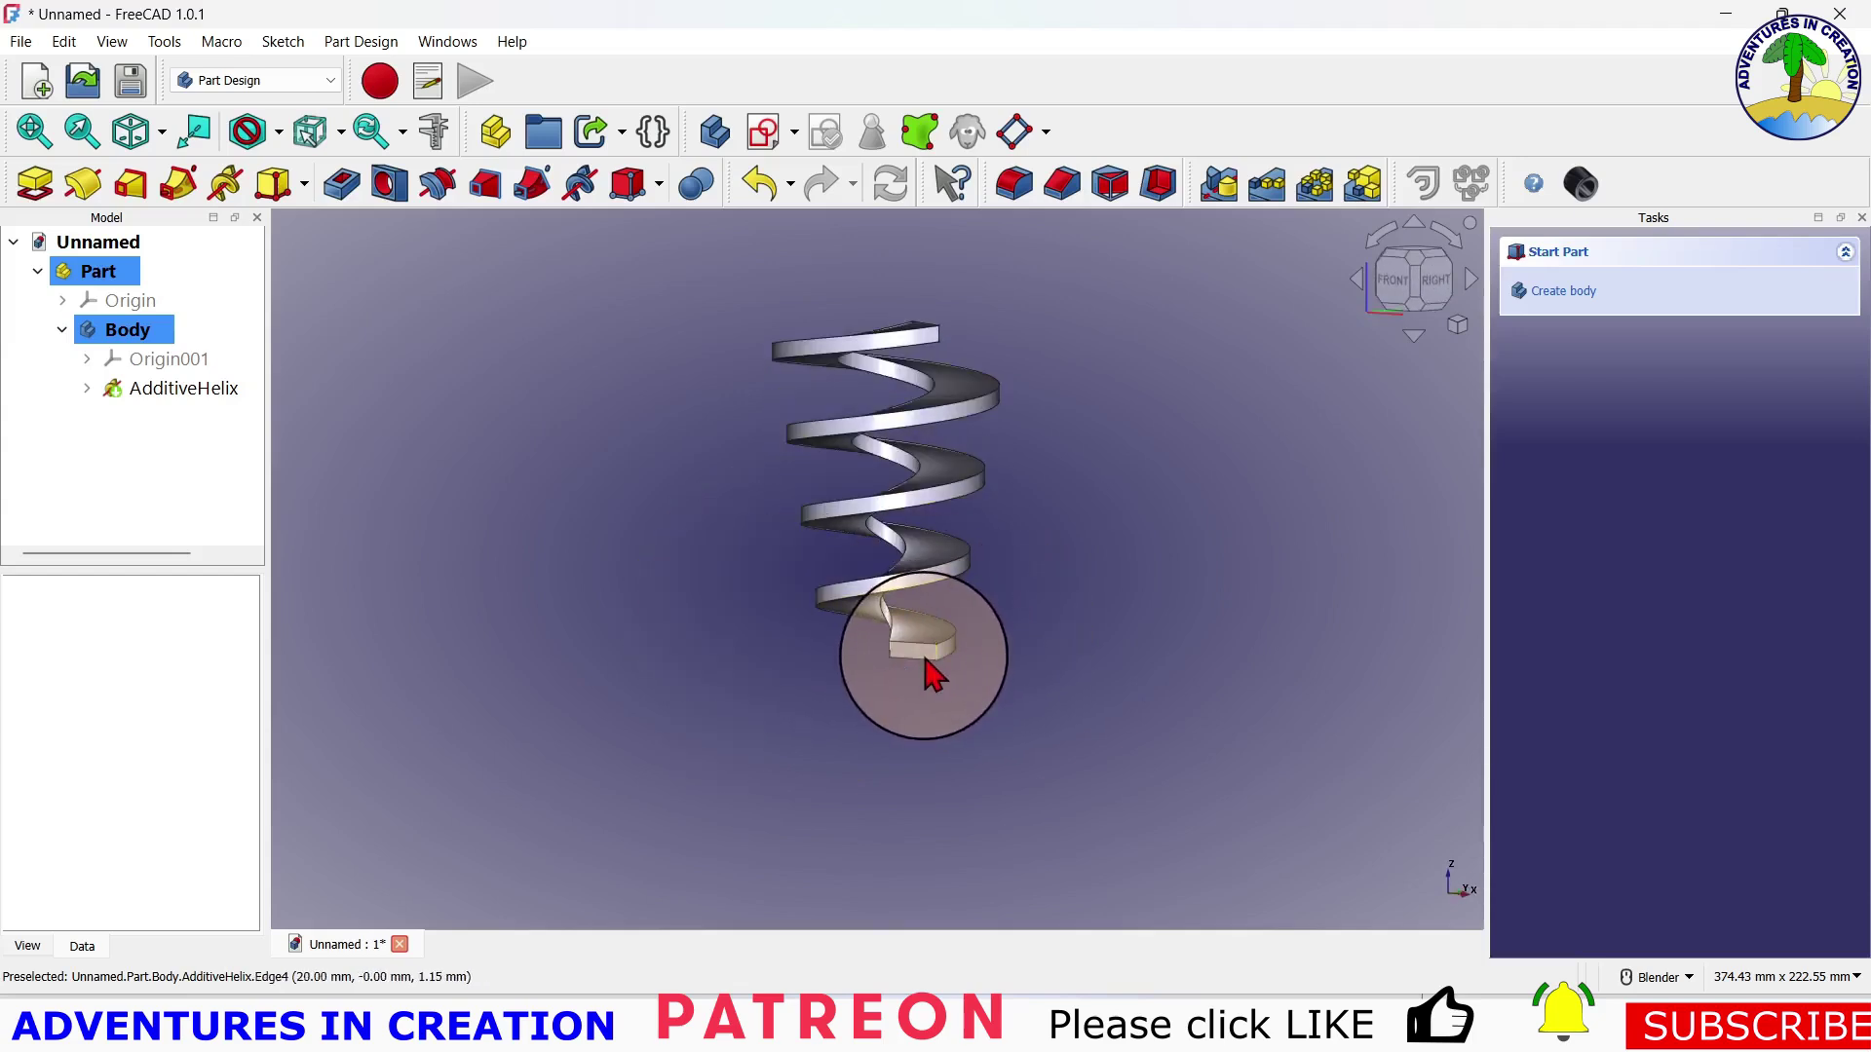
Open the rectangle profile sketch beneath the additive helix for editing
scroll(930, 673, up, 5)
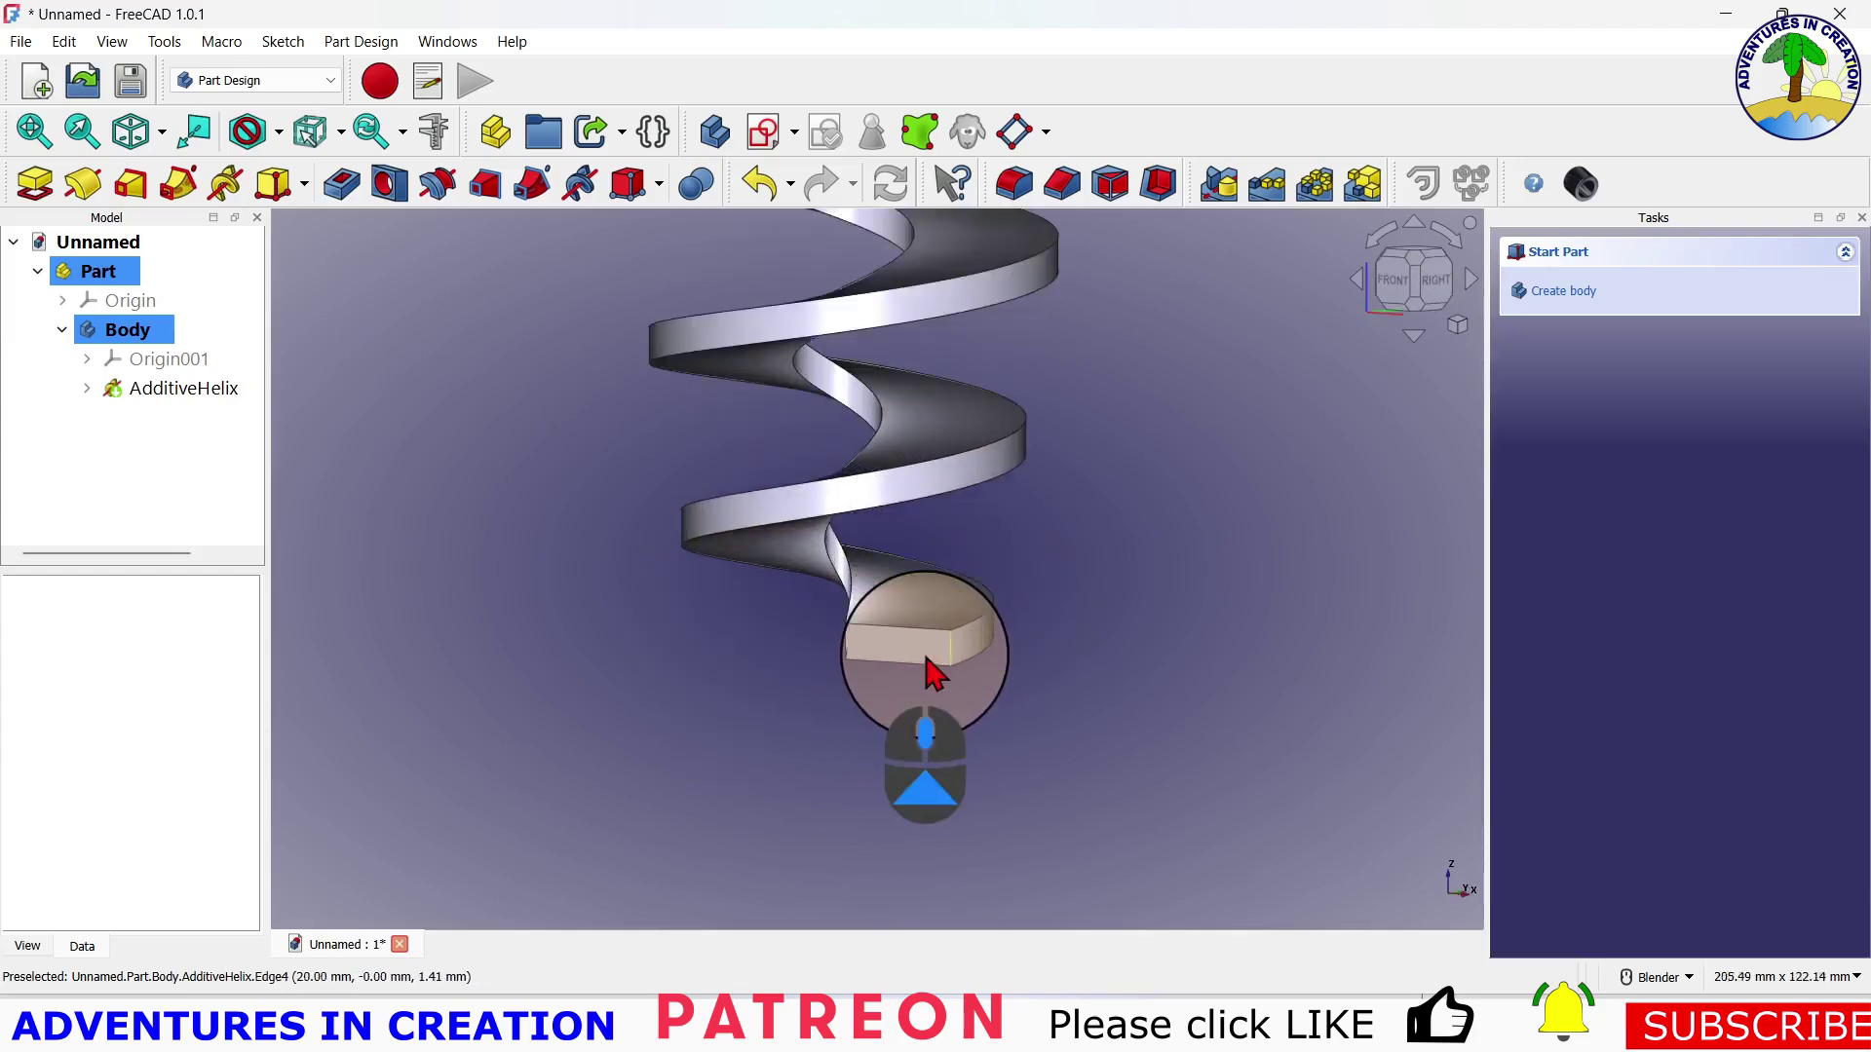
click(87, 388)
click(180, 417)
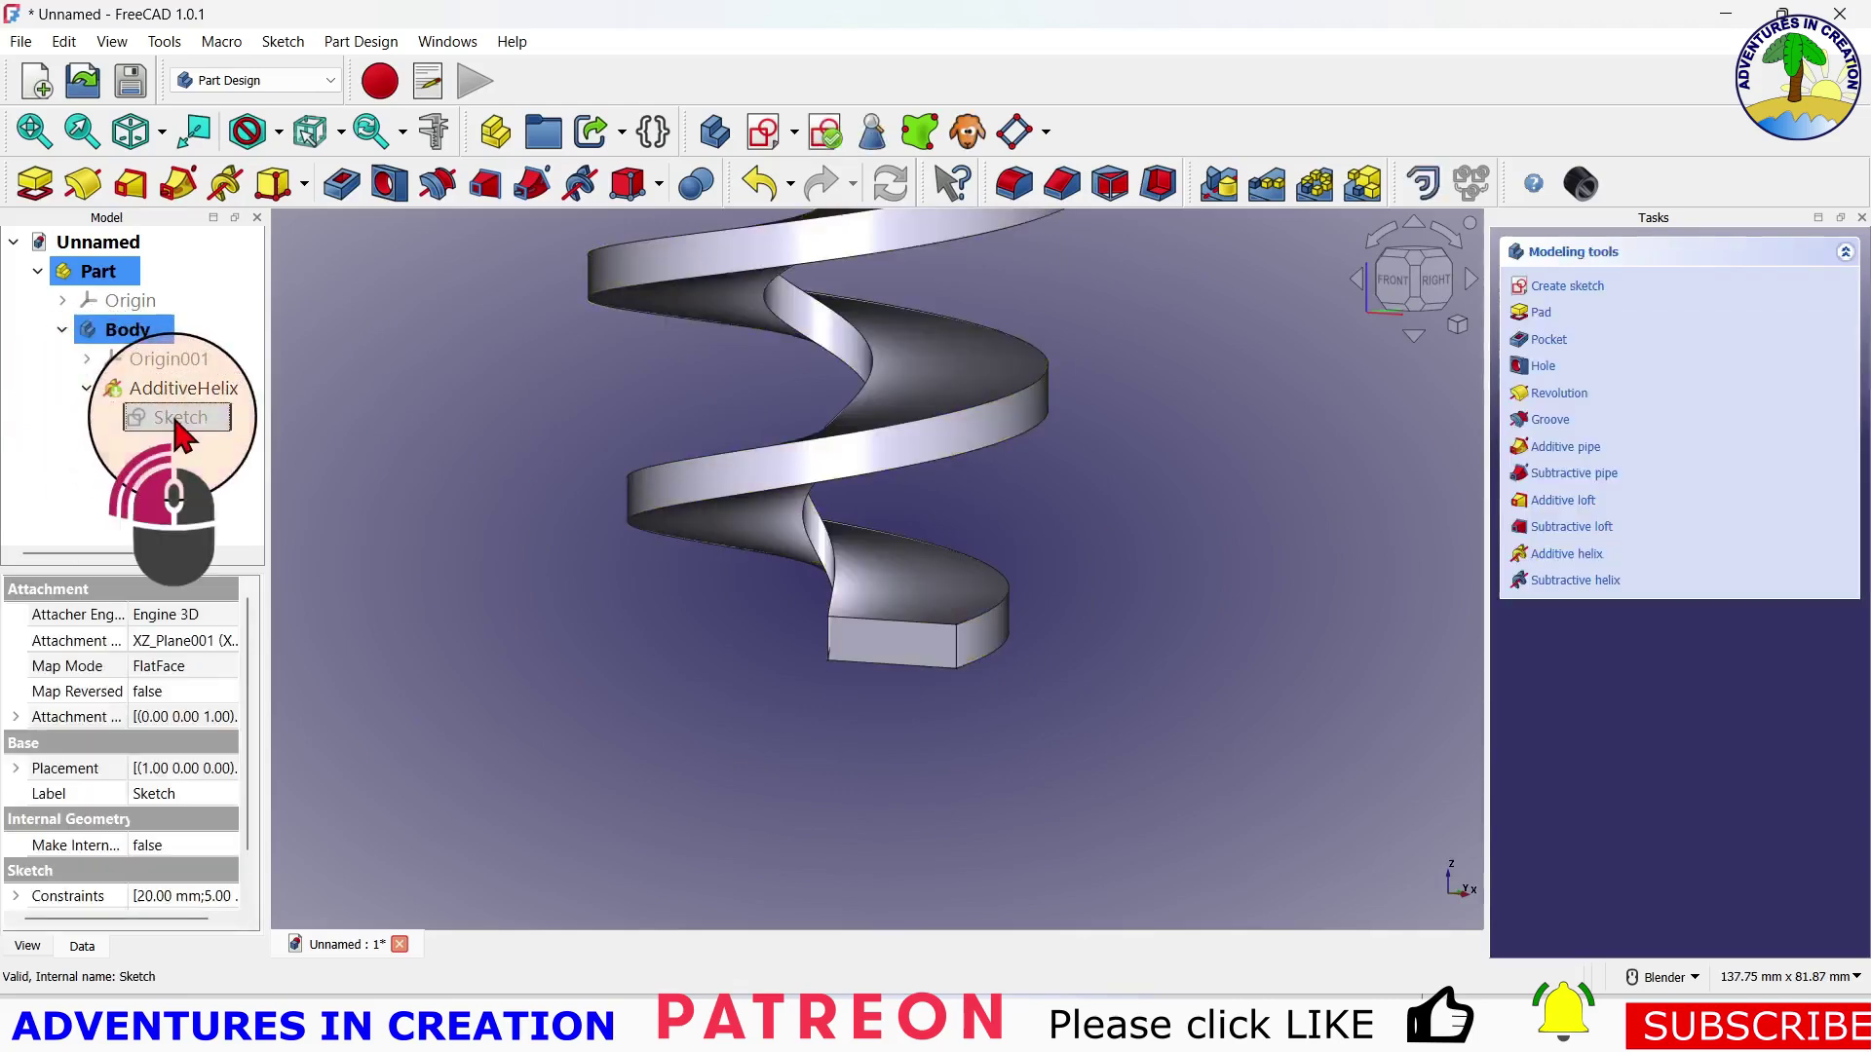
double_click(180, 417)
scroll(718, 700, up, 4)
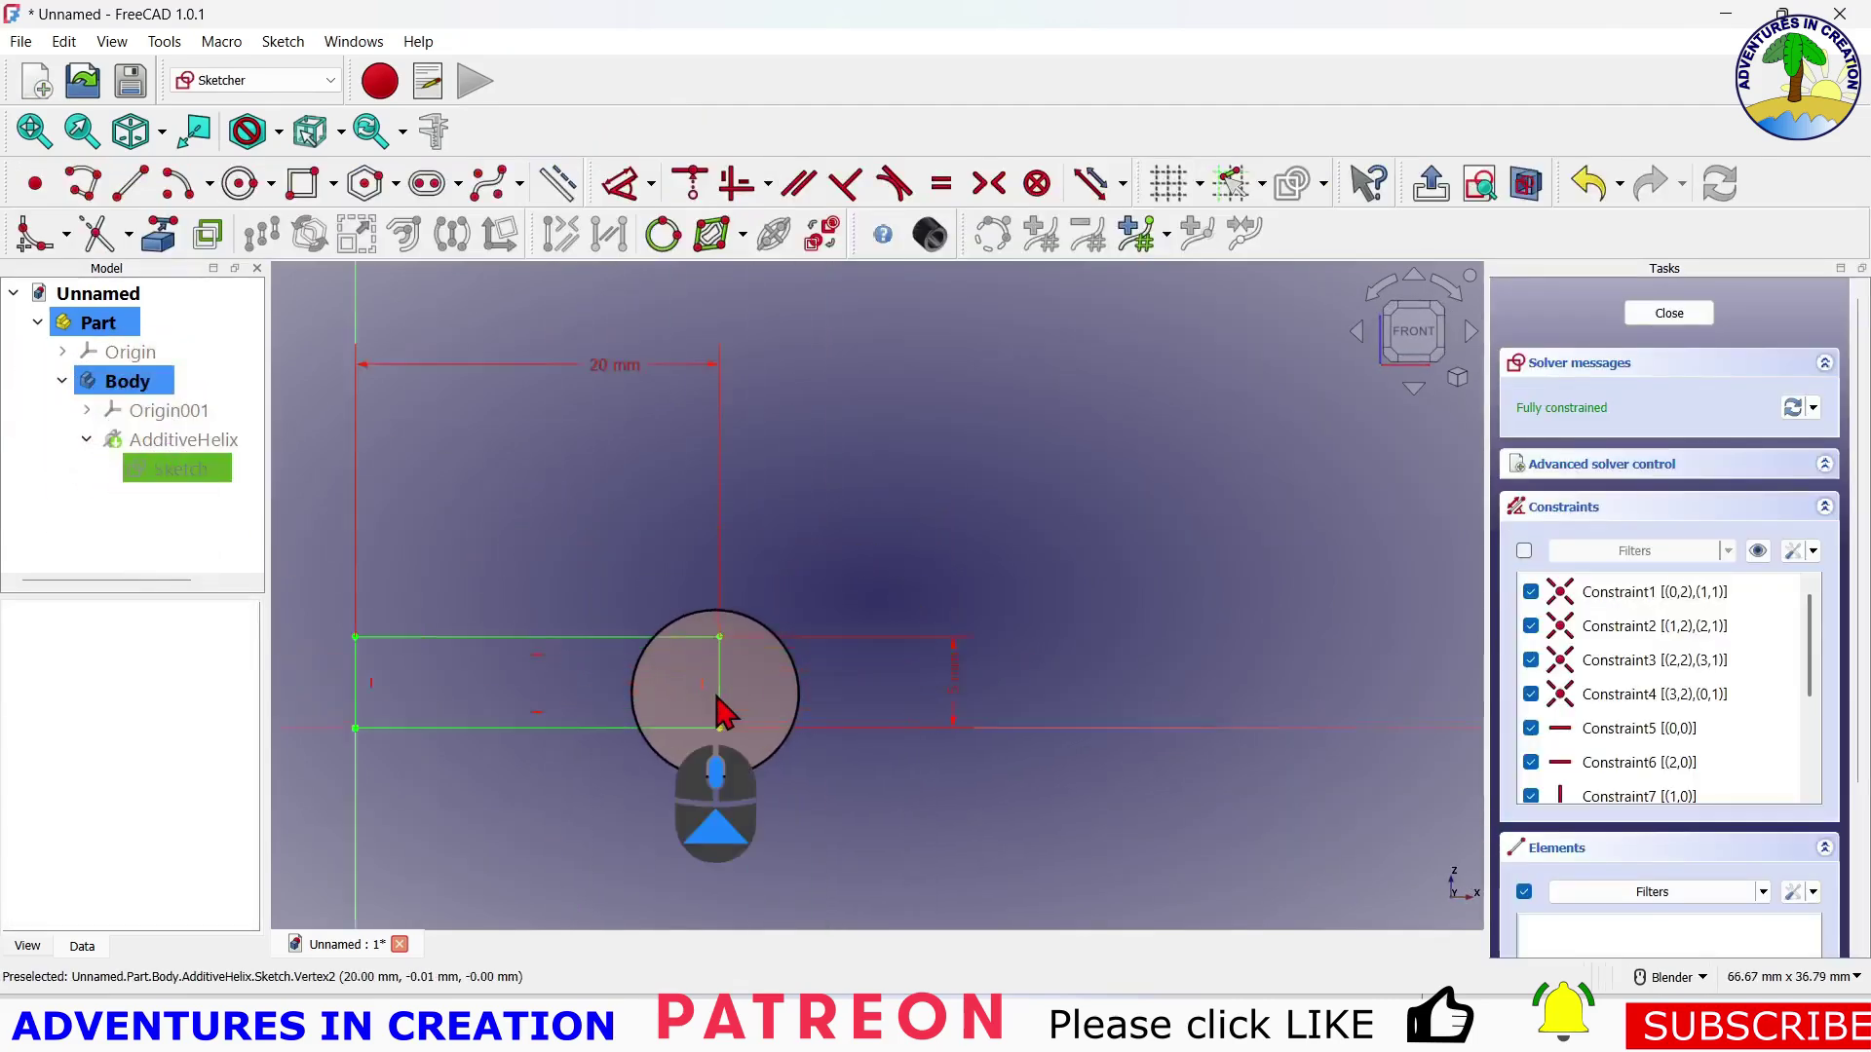
scroll(718, 711, up, 1)
scroll(718, 711, down, 2)
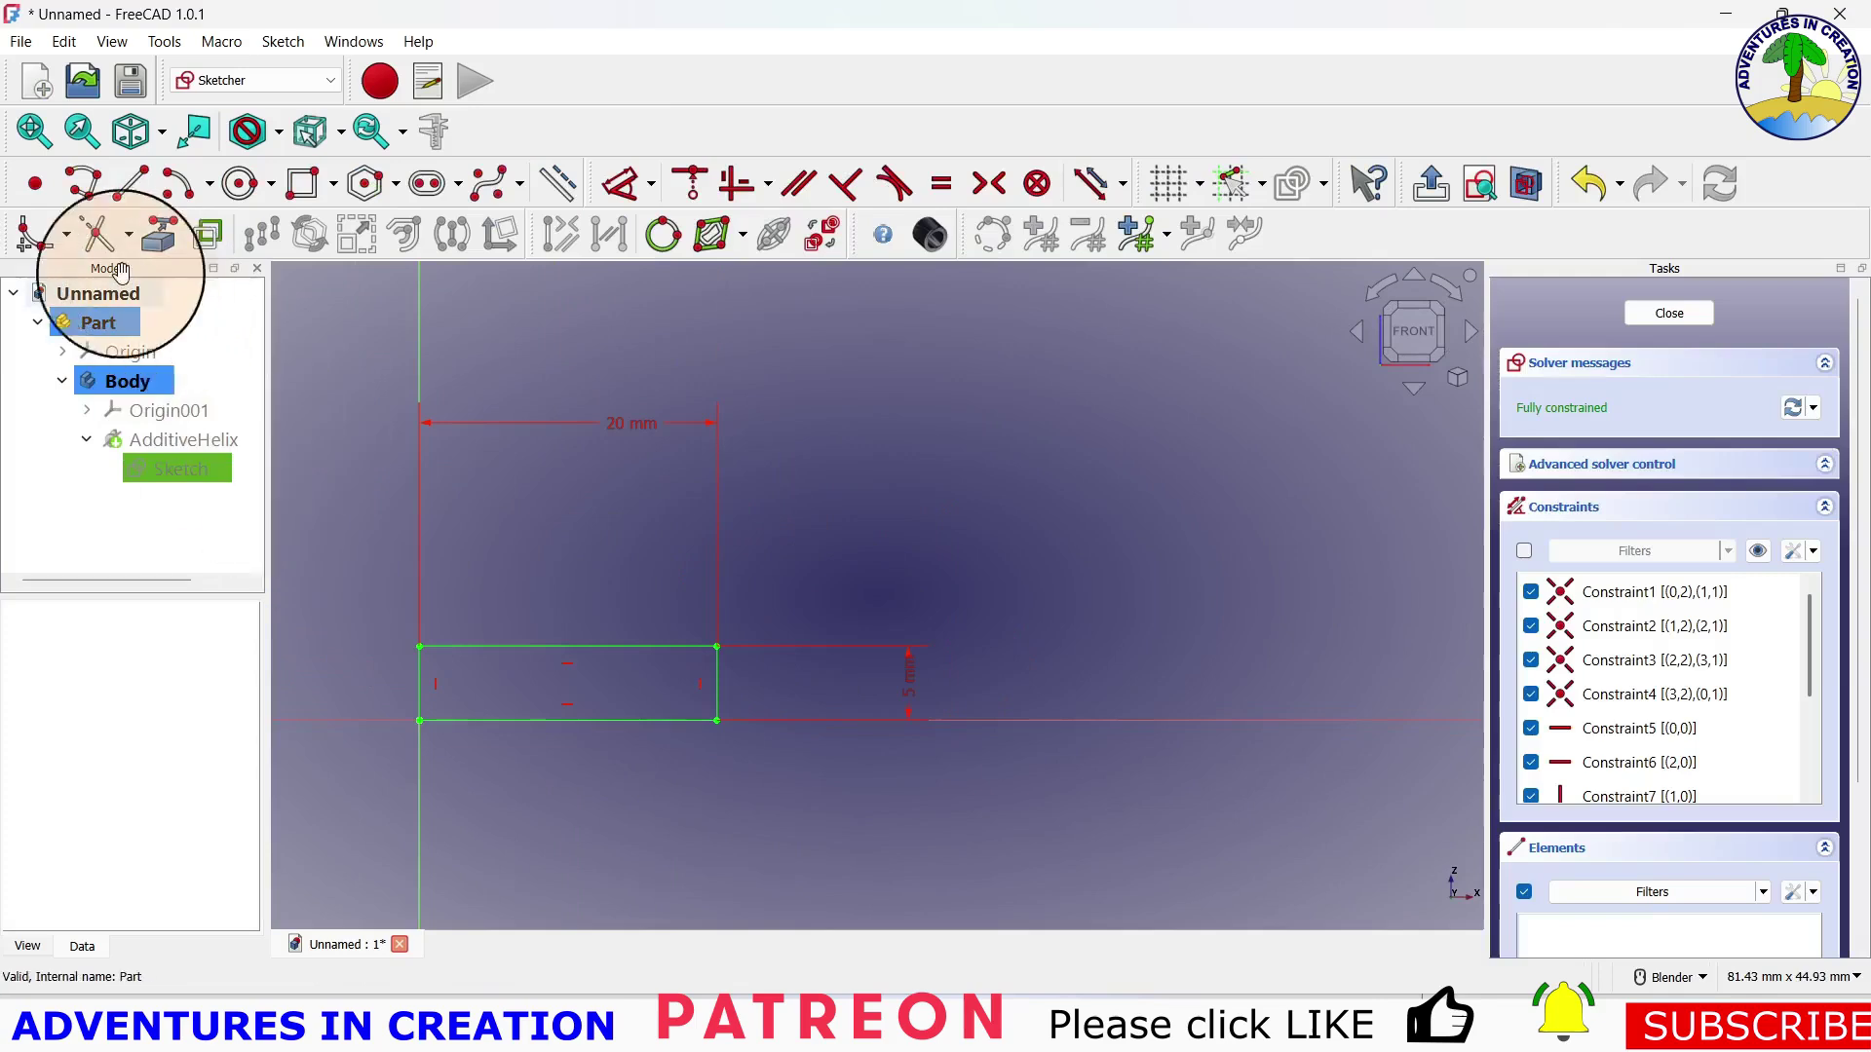
Chamfer the rectangle's upper corner away from the vertical axis, preserving the corner, and close the sketch
click(65, 234)
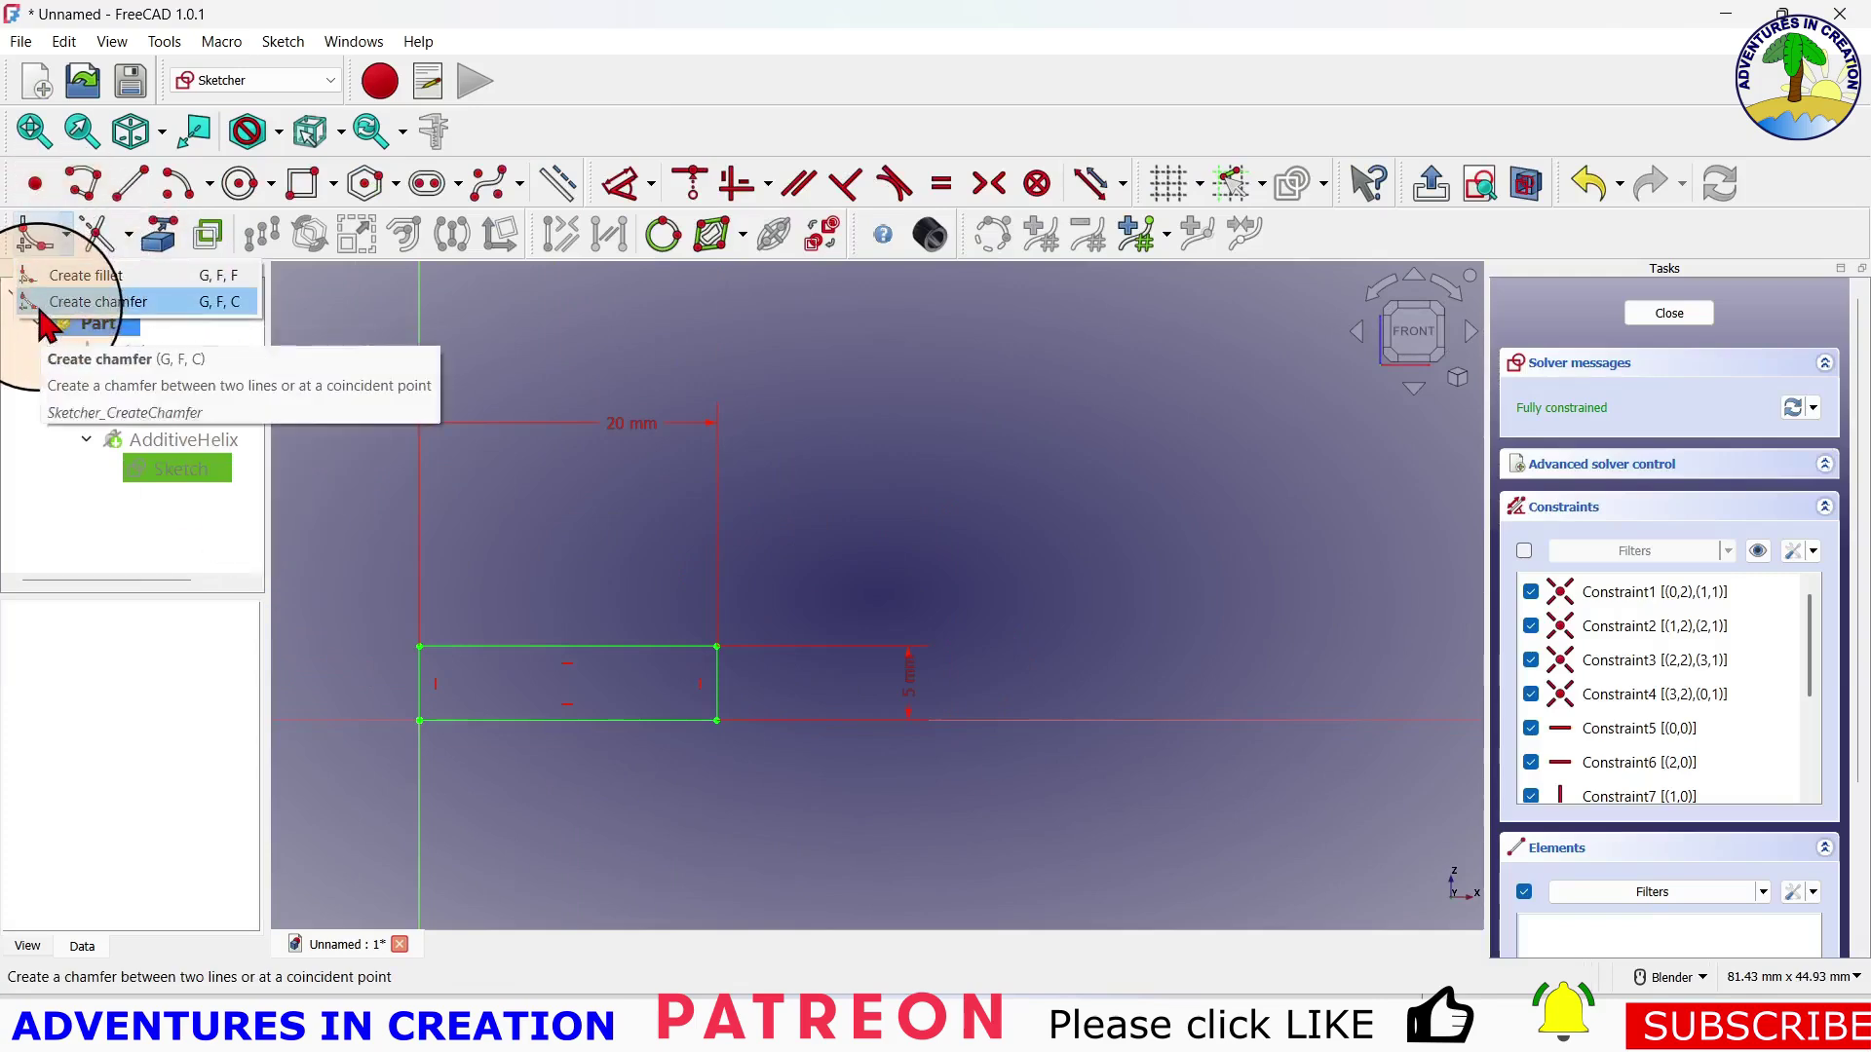
click(41, 308)
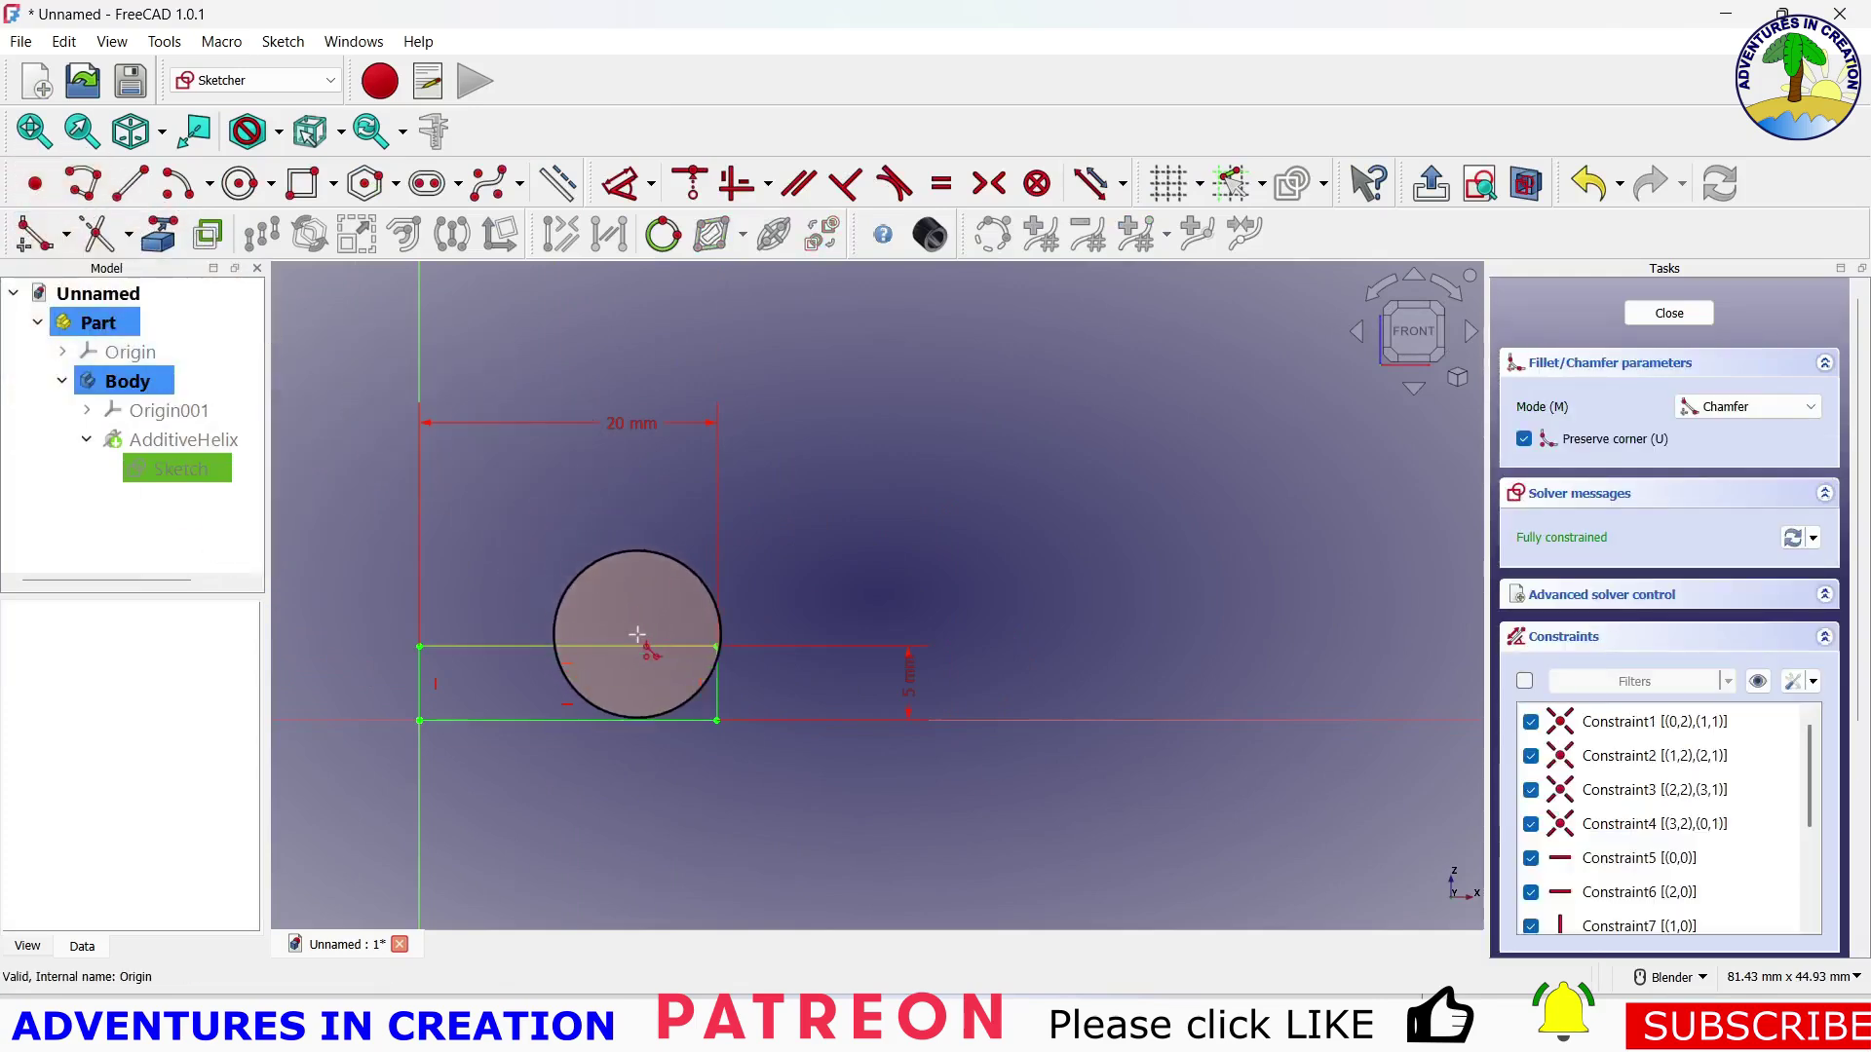
click(677, 647)
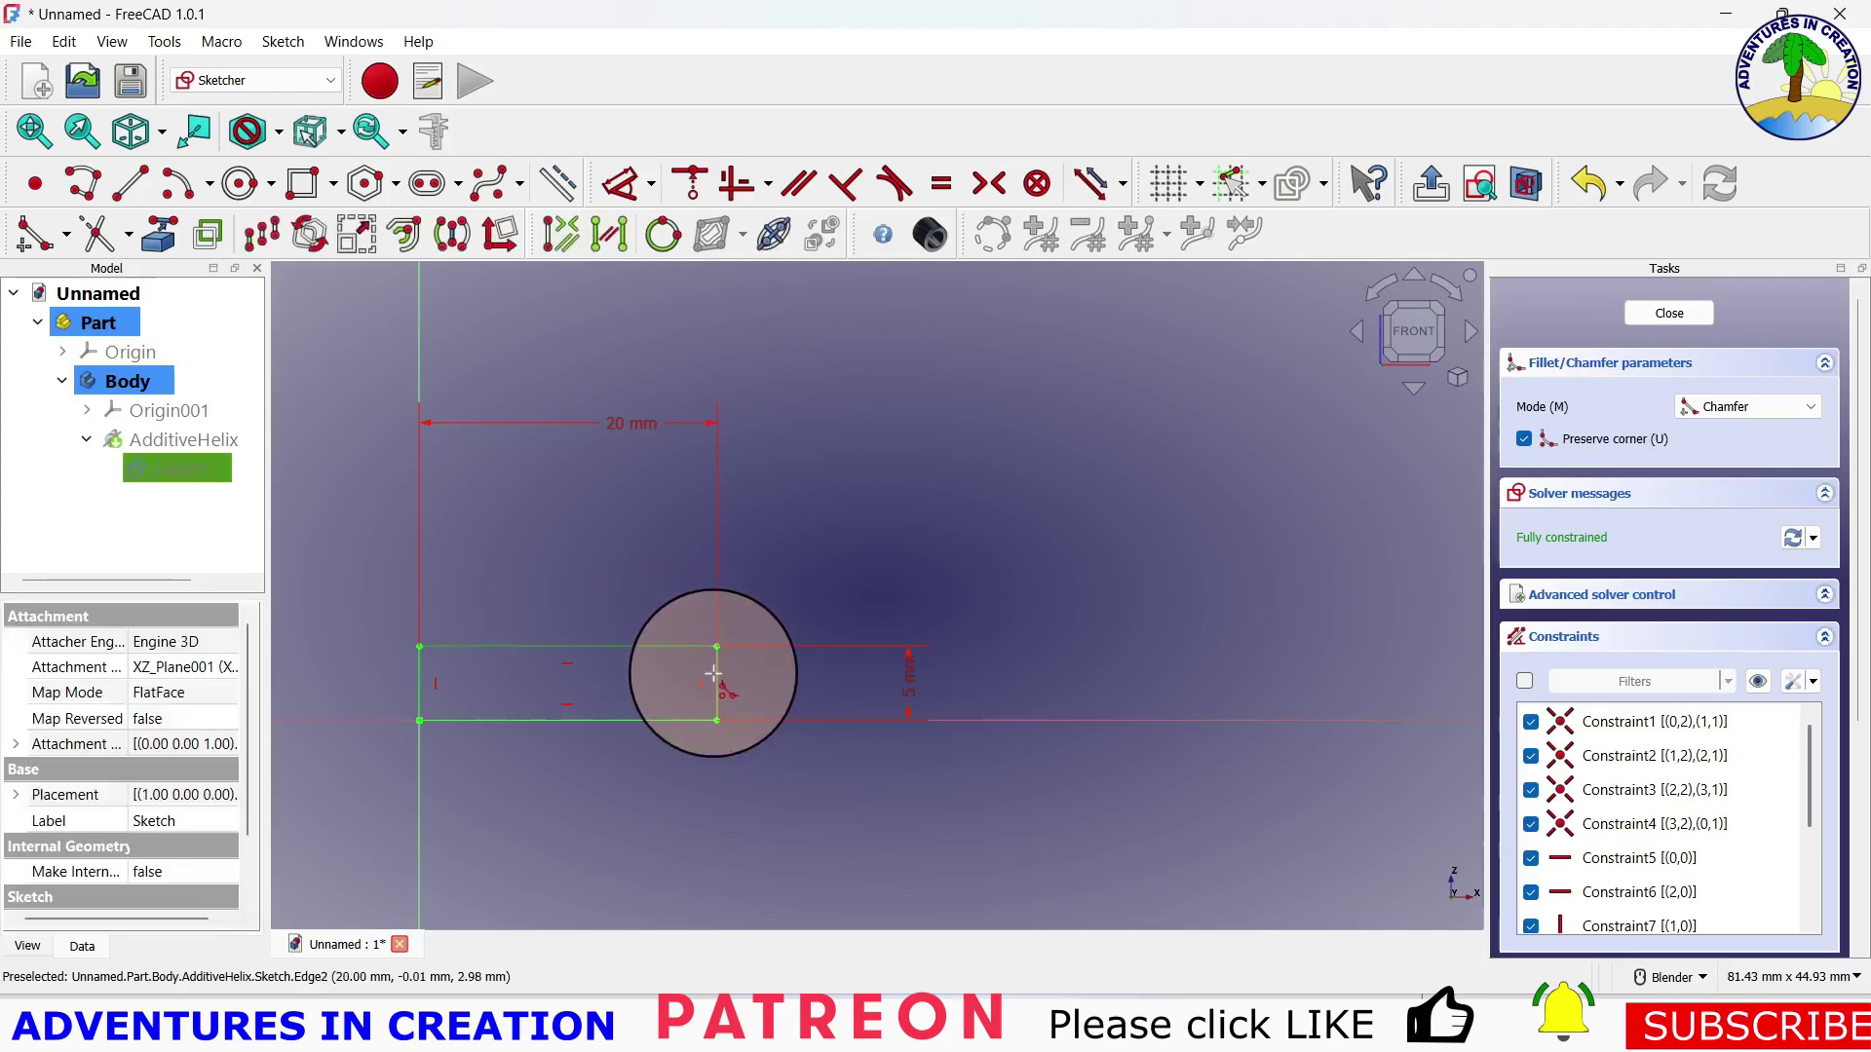
click(714, 675)
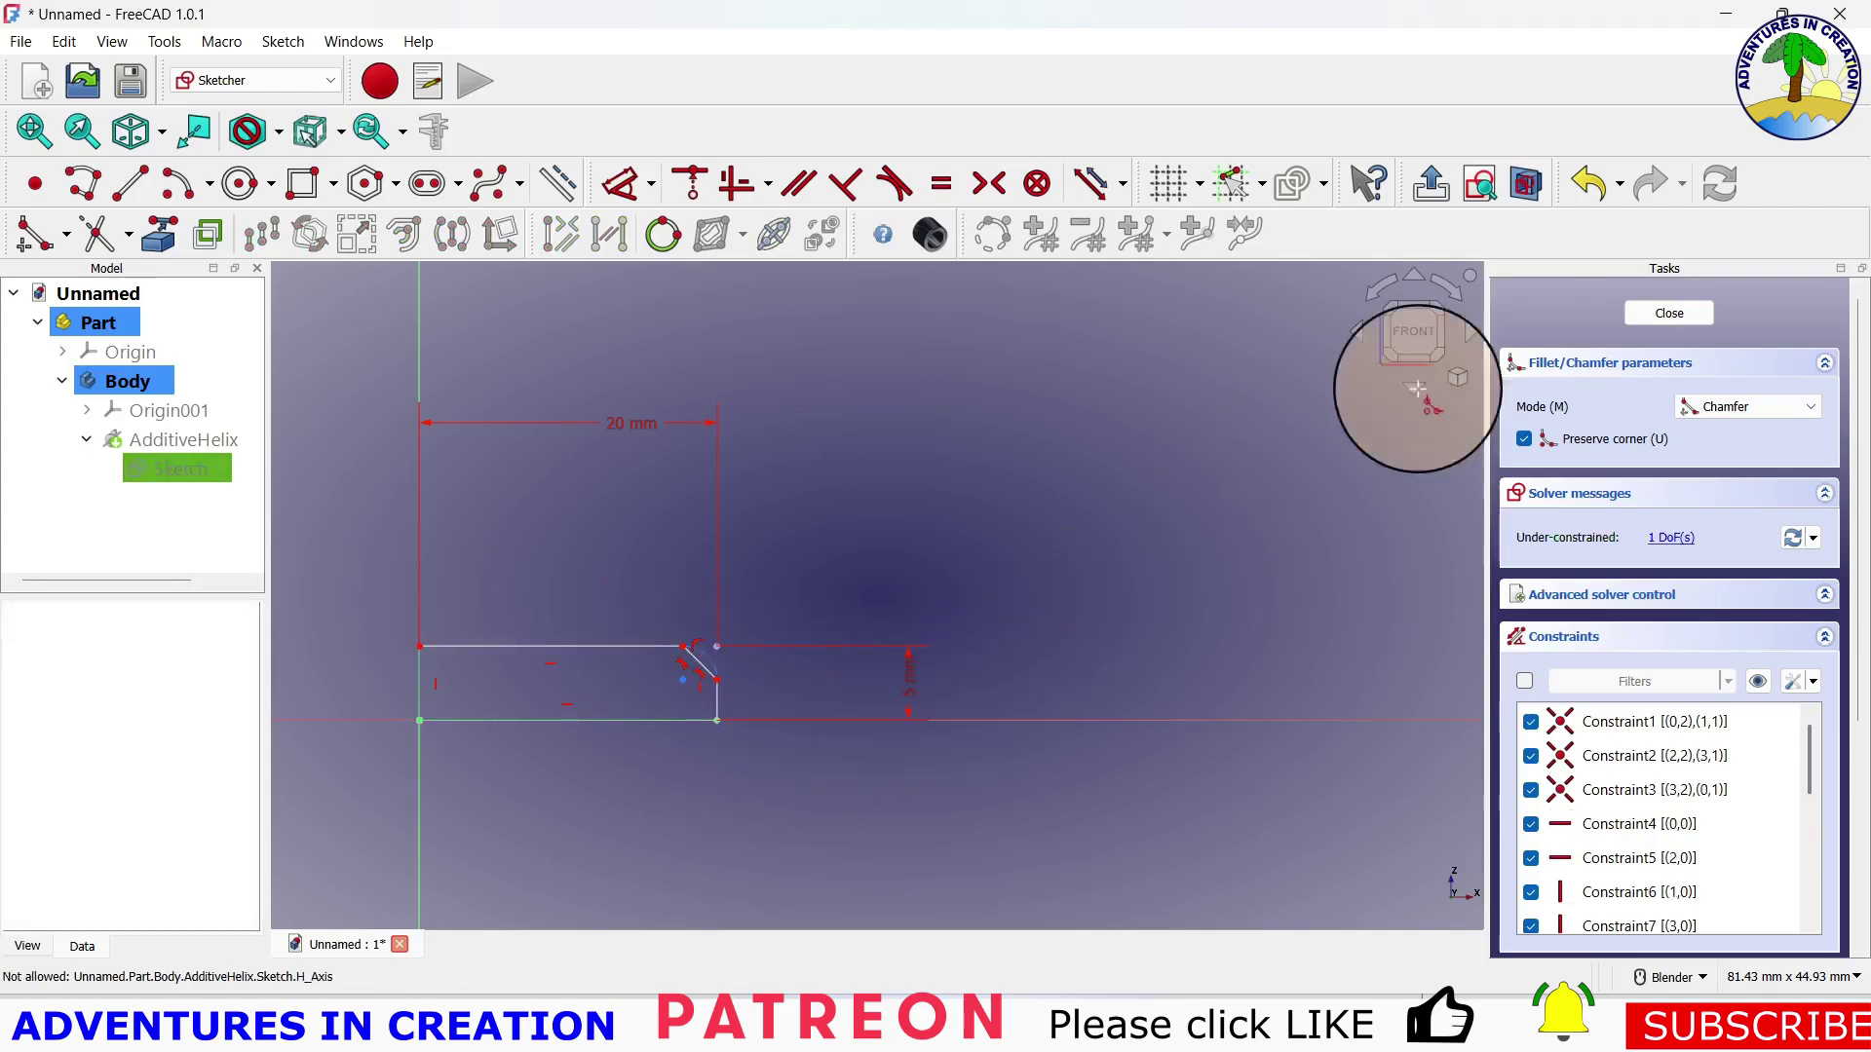
click(1669, 314)
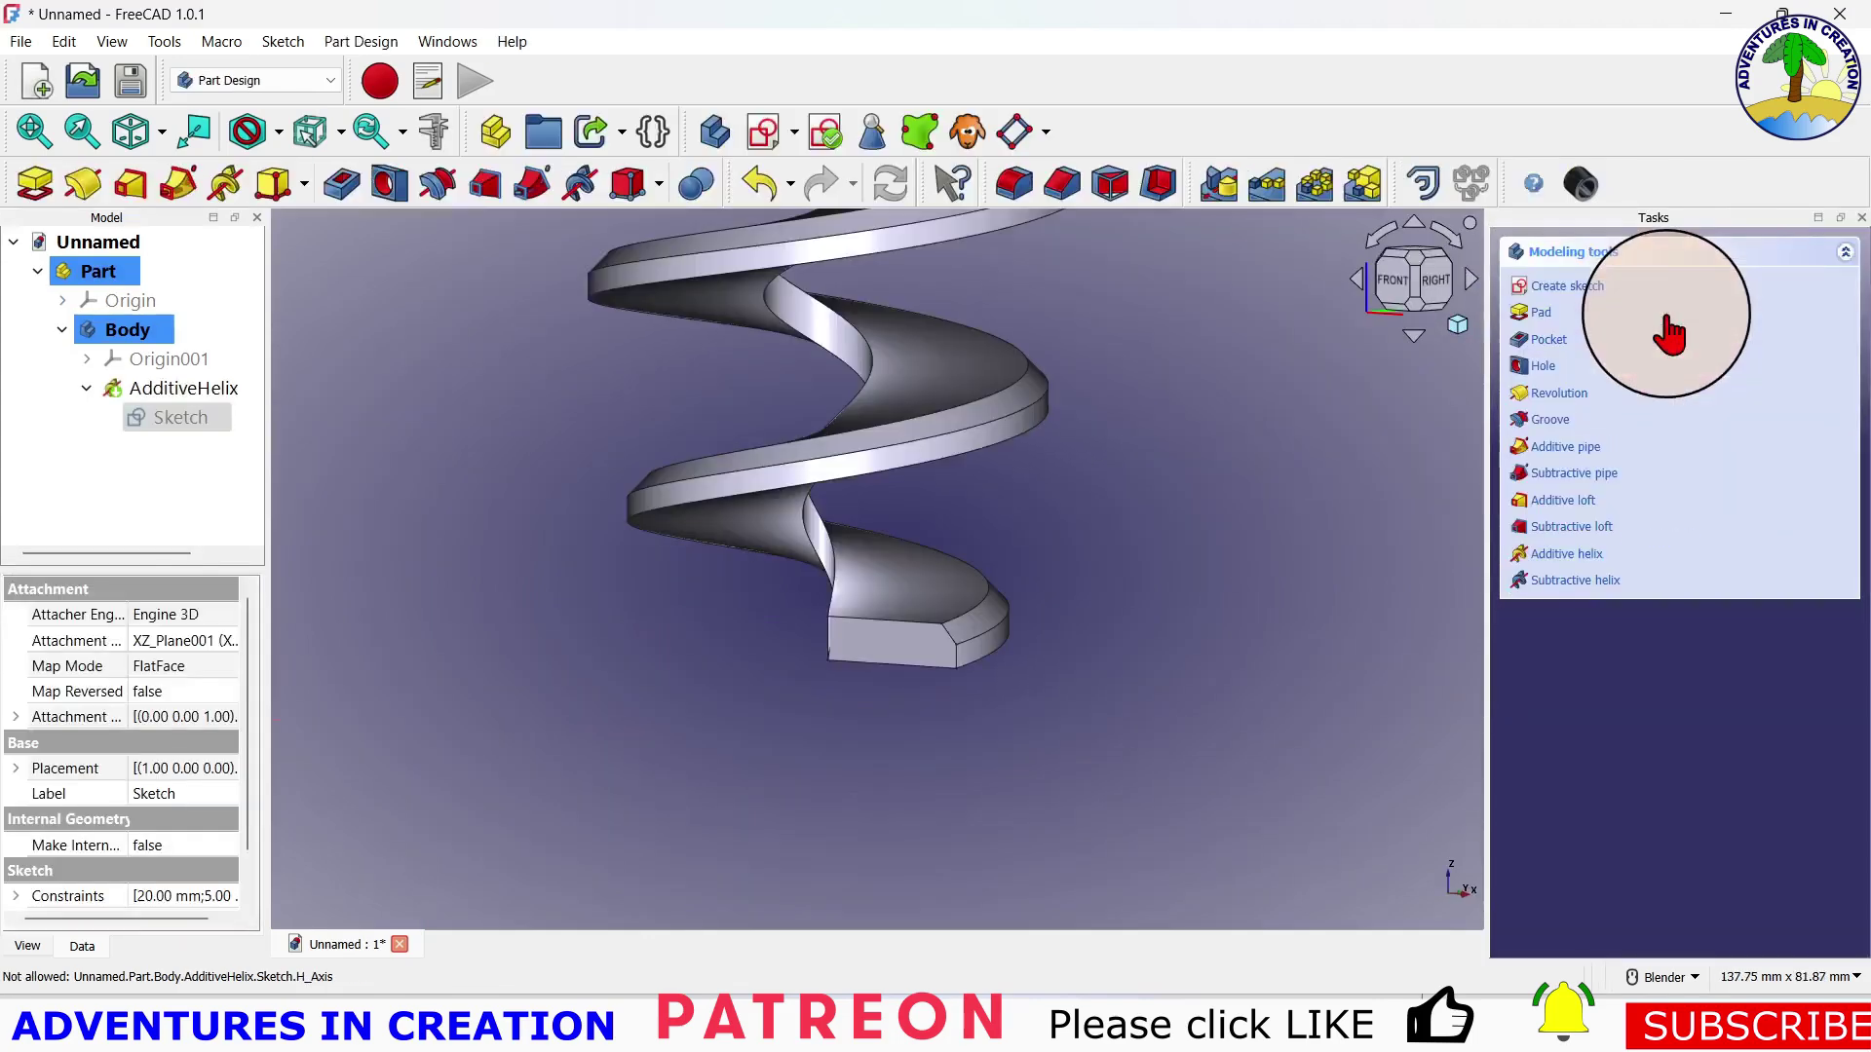
Examine the chamfered outer edge close up at the helix's base and along its full height
scroll(990, 626, up, 2)
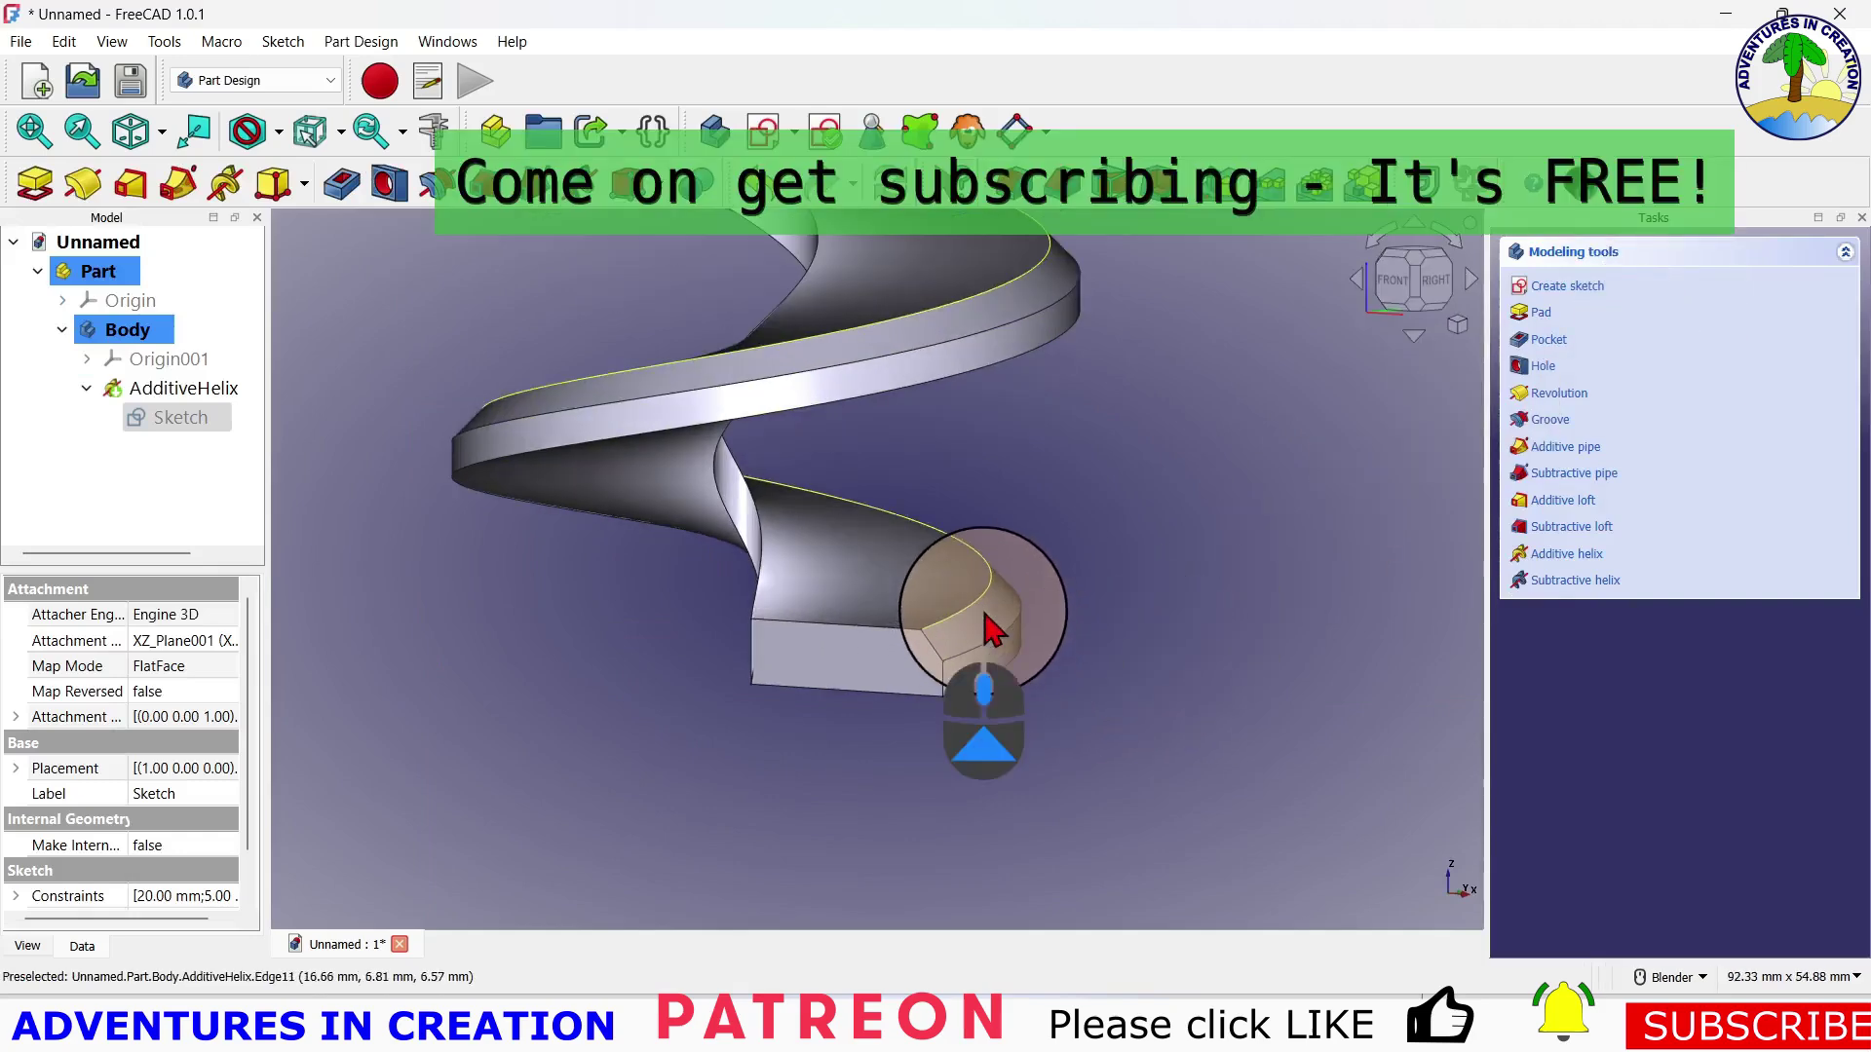
middle_drag(1190, 698, 1073, 702)
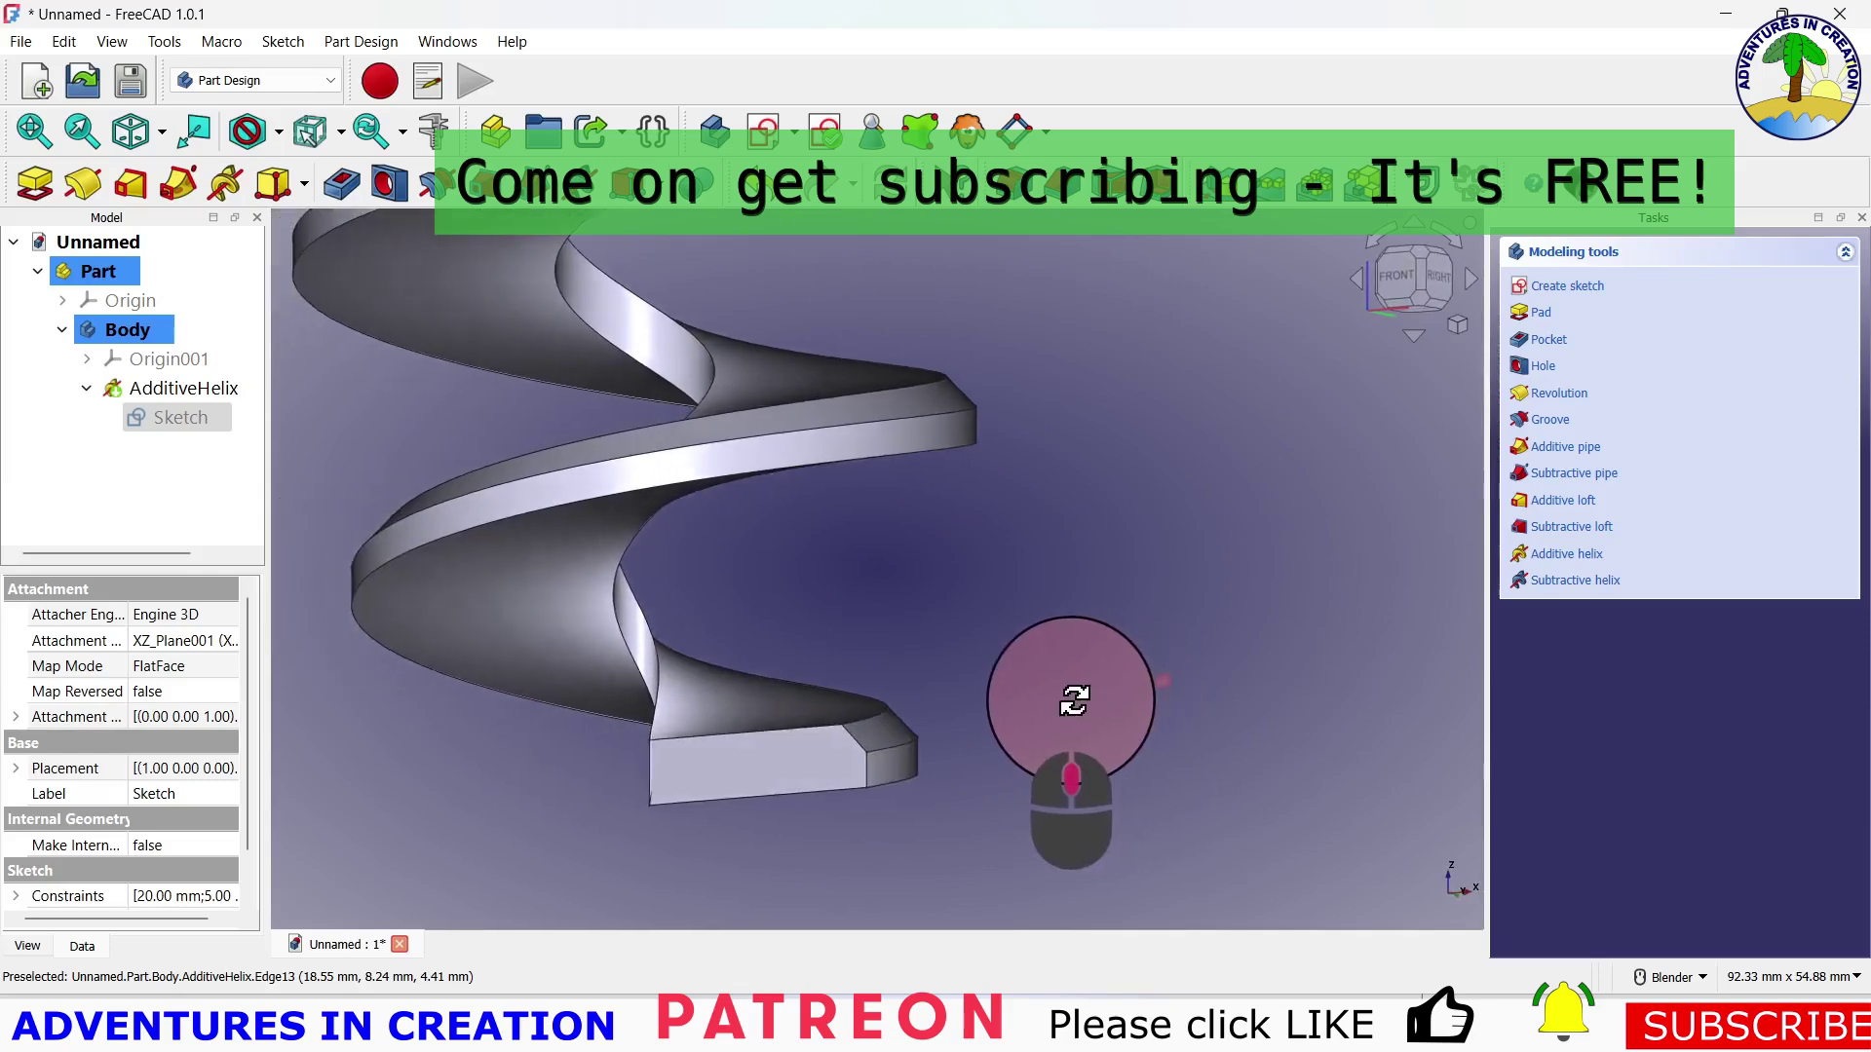
scroll(1073, 716, down, 5)
scroll(1073, 717, down, 2)
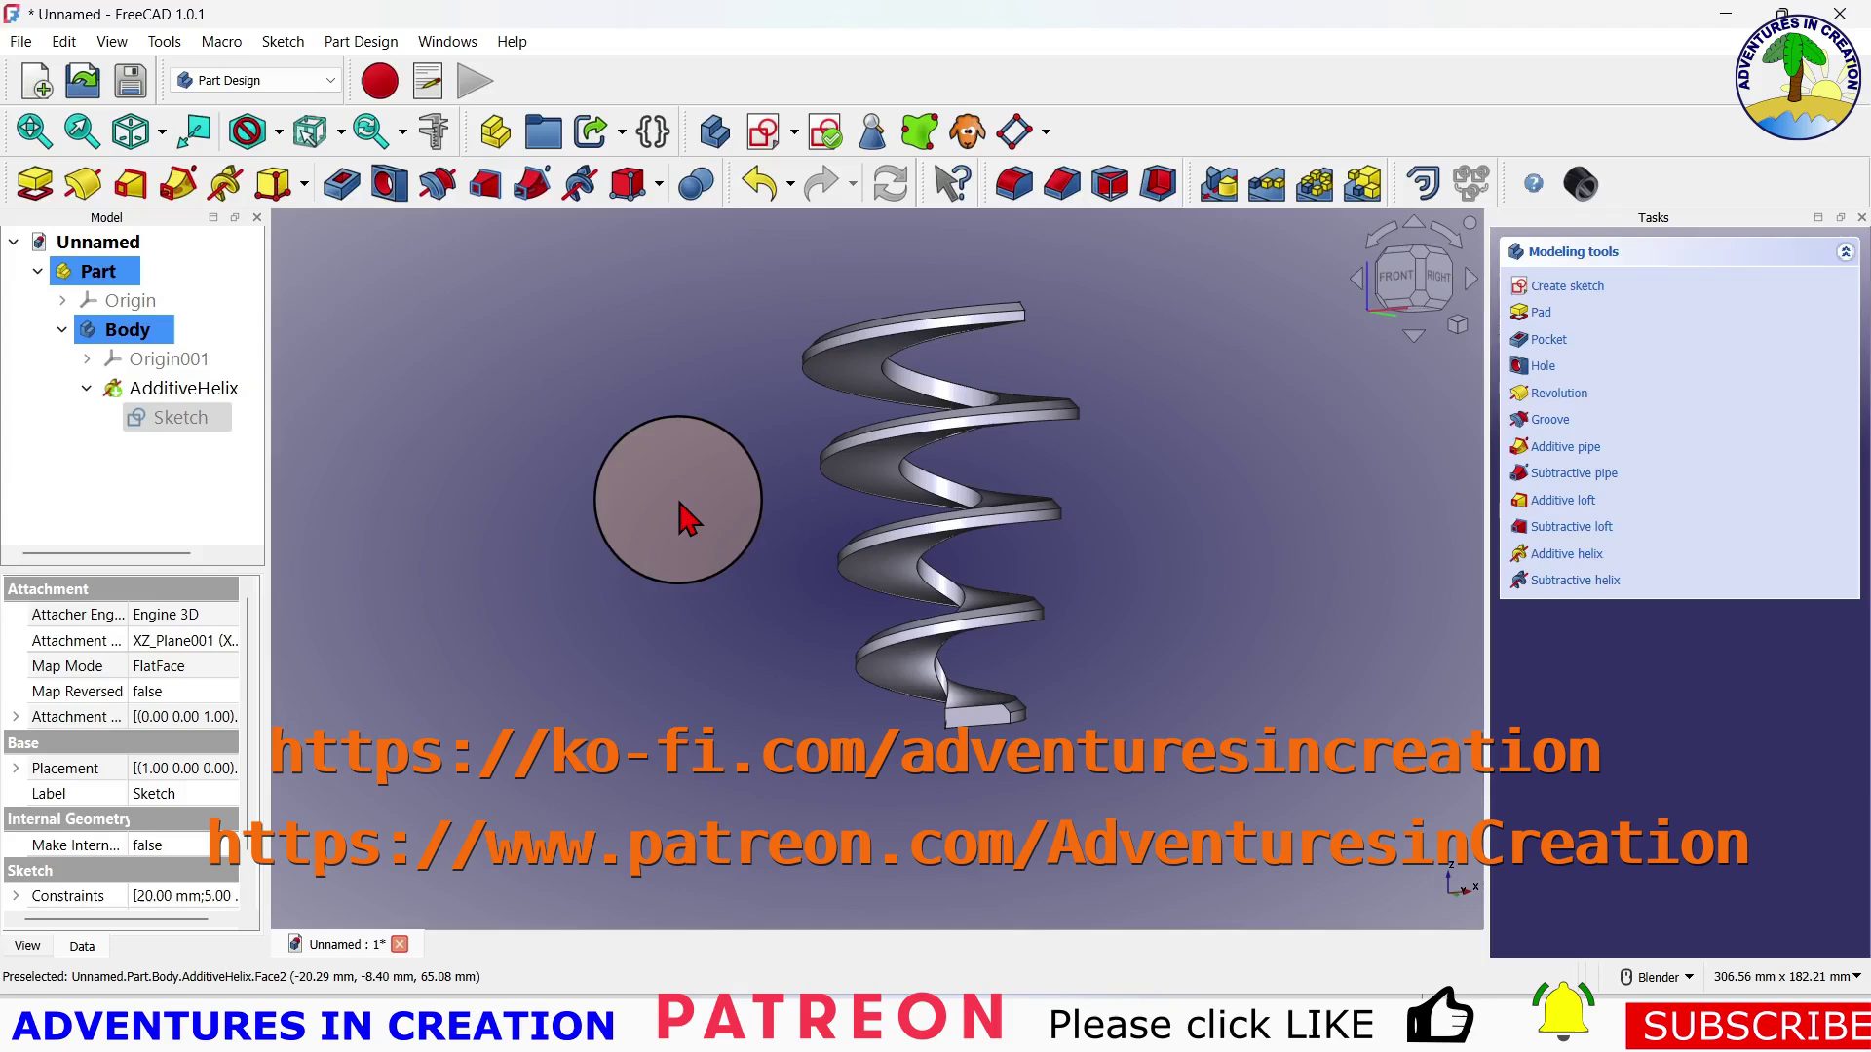
scroll(679, 520, down, 2)
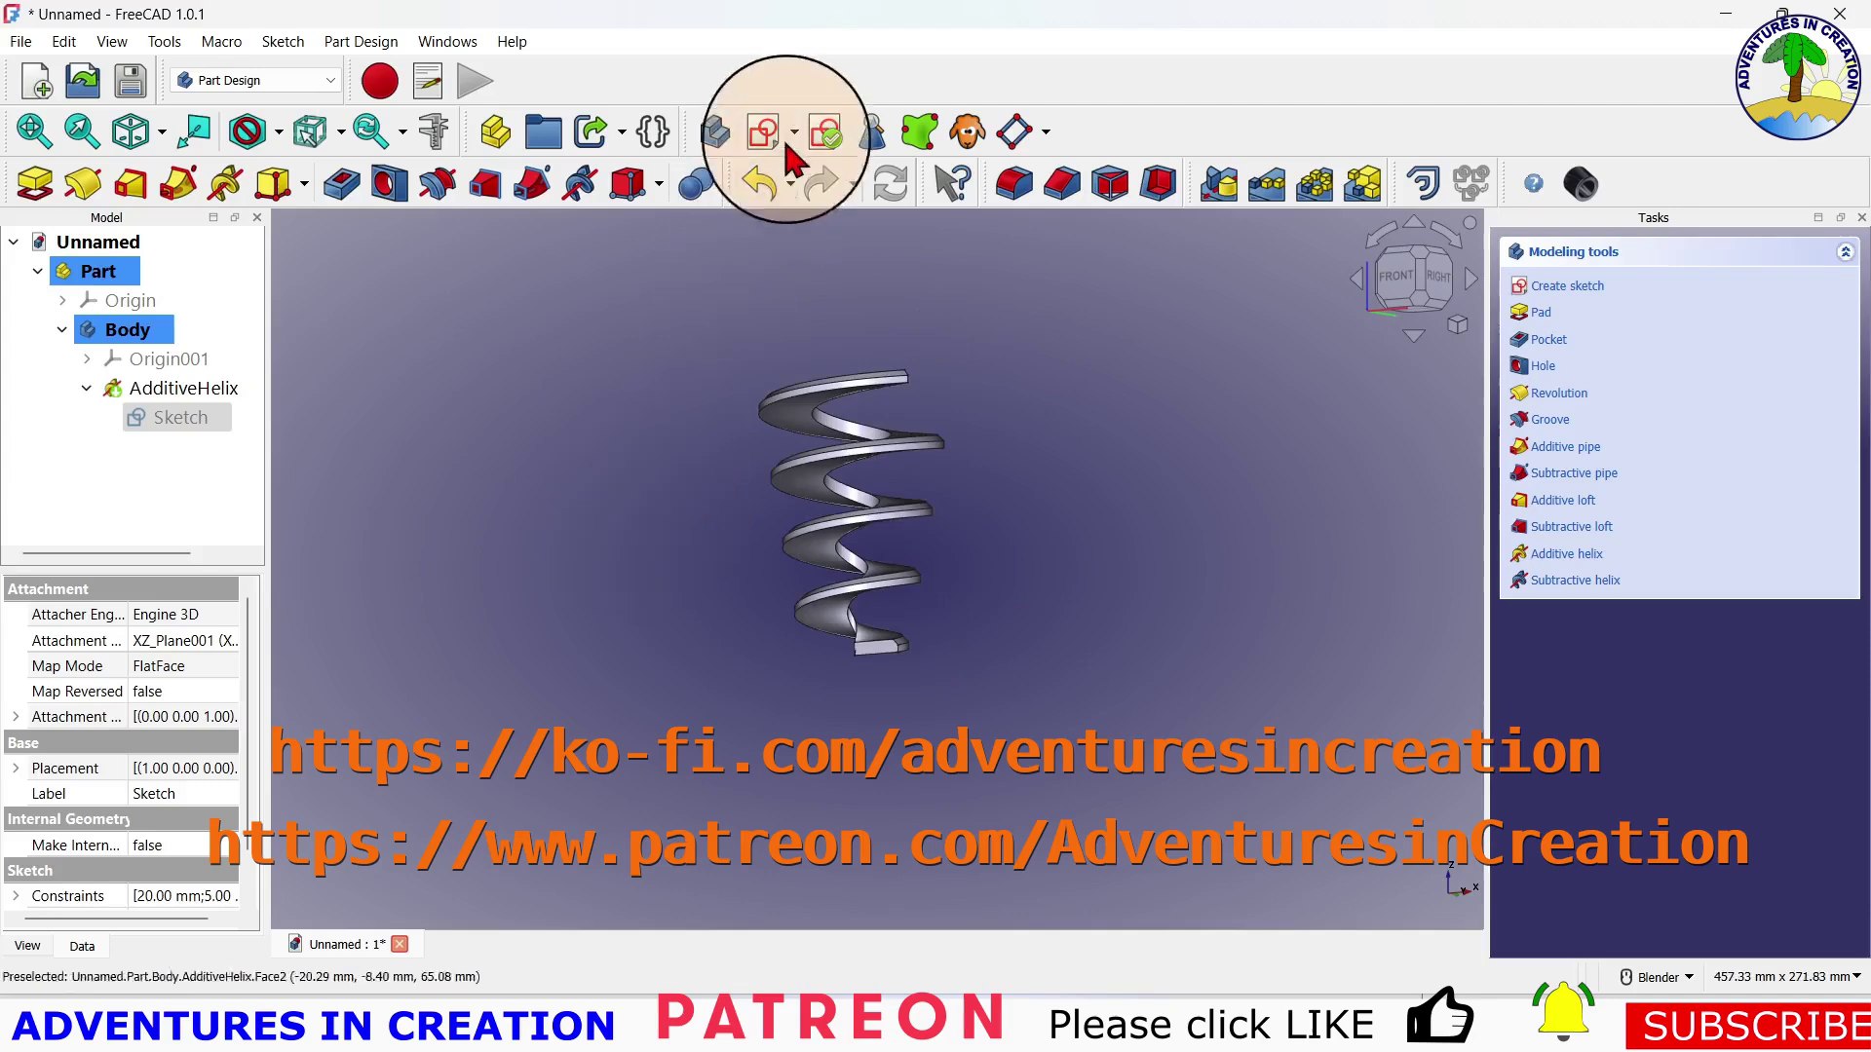